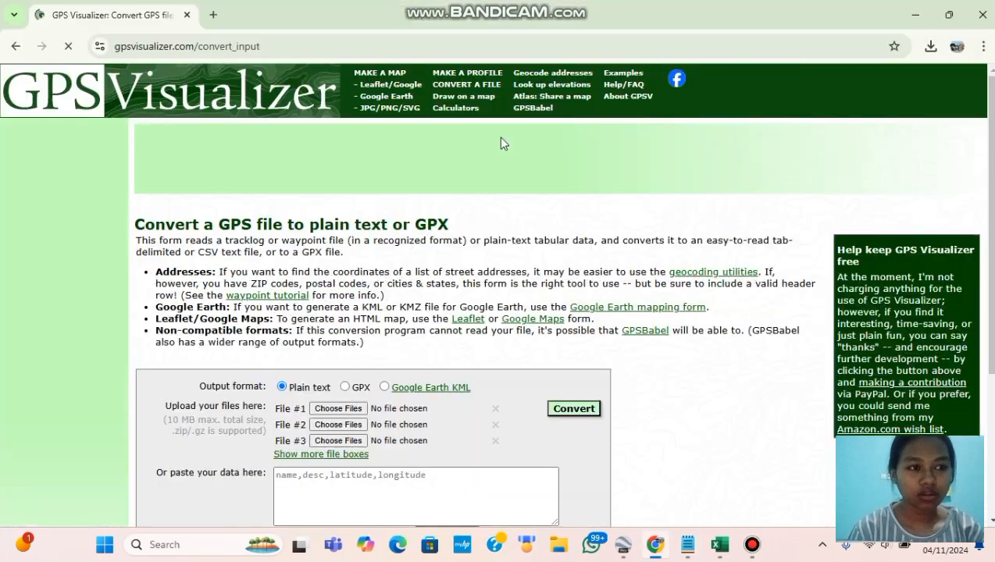
Step: Choose jalur jaln fix.kmz as the first file to upload for plain text conversion
click(347, 410)
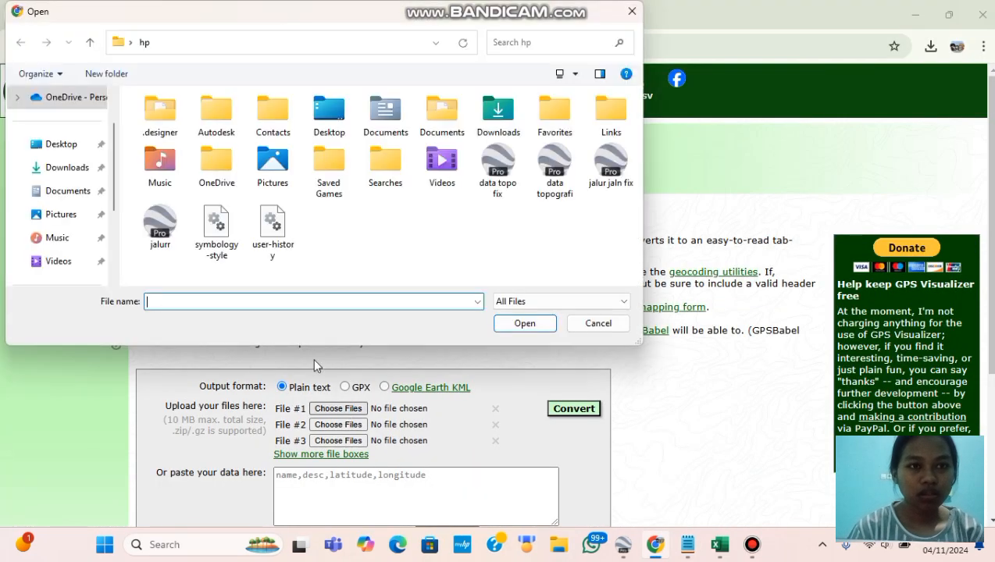
click(598, 173)
click(525, 323)
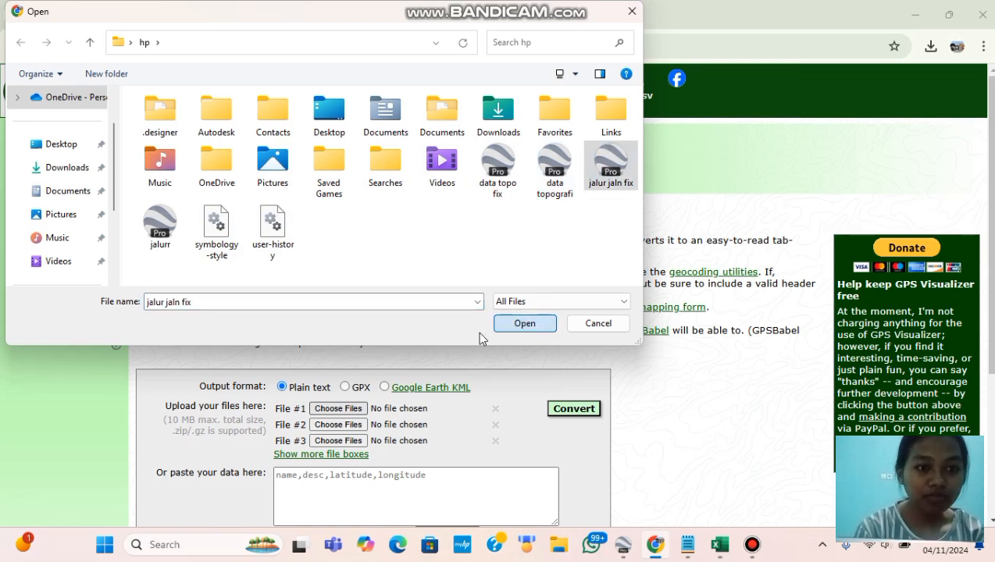
Step: Set the added DEM elevation data to best available source
scroll(403, 305, down, 2)
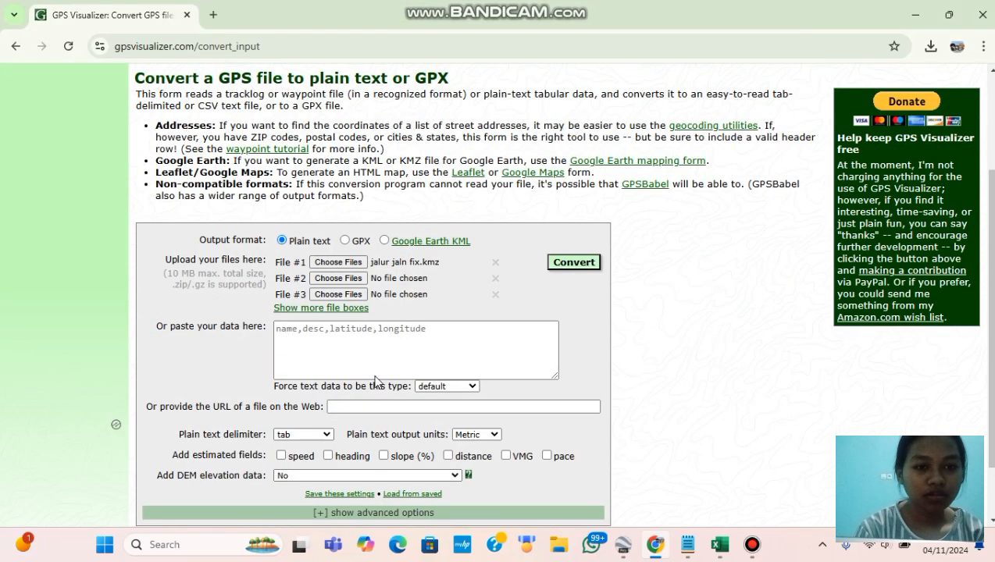
scroll(375, 383, down, 1)
click(455, 403)
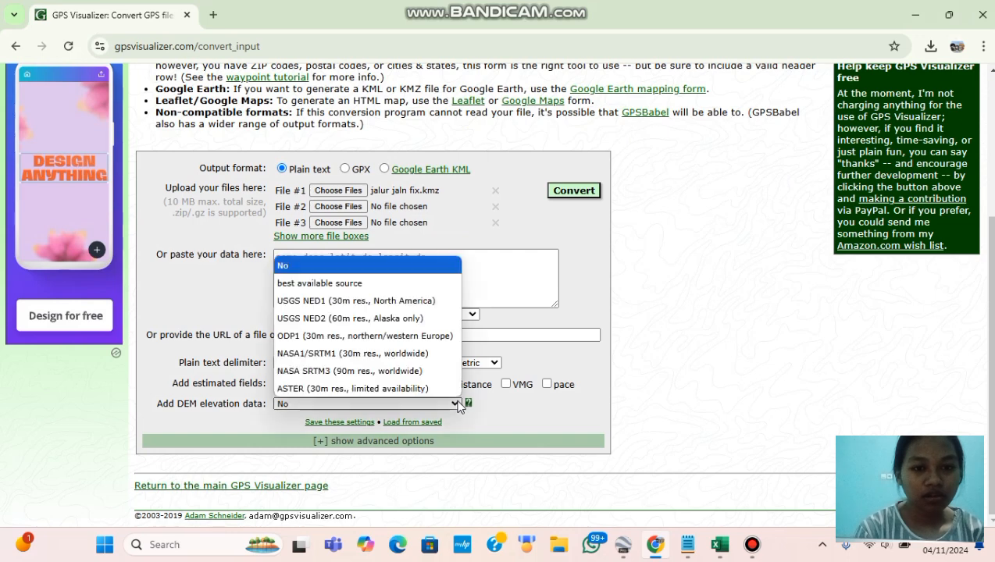
click(394, 284)
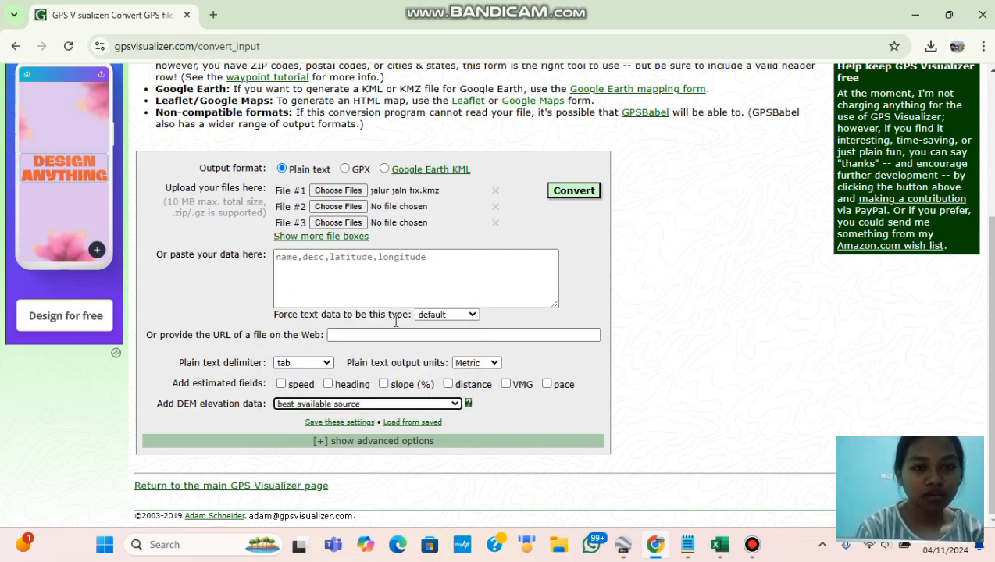
Step: Enable UTM coordinate output in the advanced options and convert the uploaded file
click(320, 440)
scroll(370, 402, down, 1)
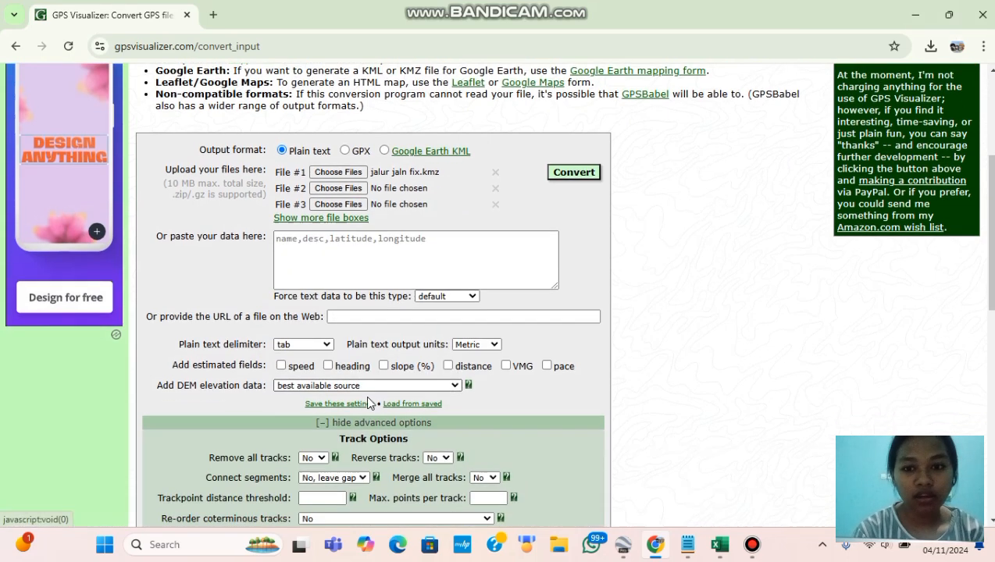
scroll(370, 402, down, 10)
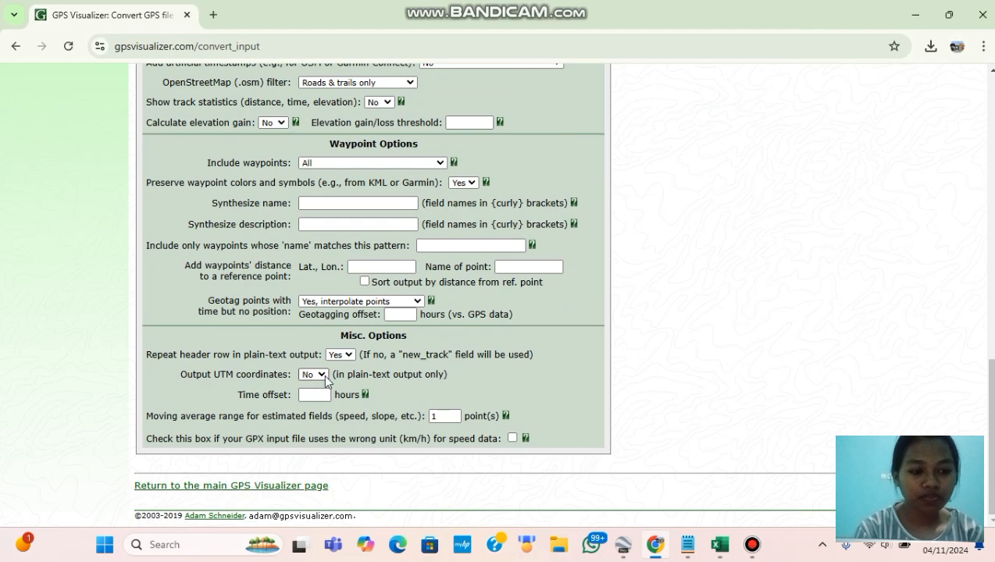
click(326, 378)
click(313, 405)
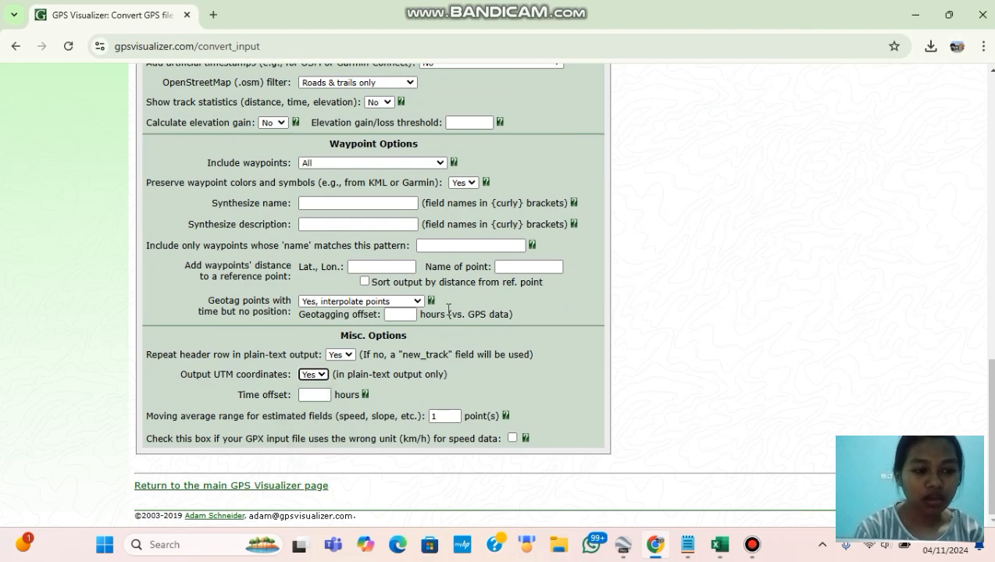
scroll(448, 312, up, 15)
click(555, 297)
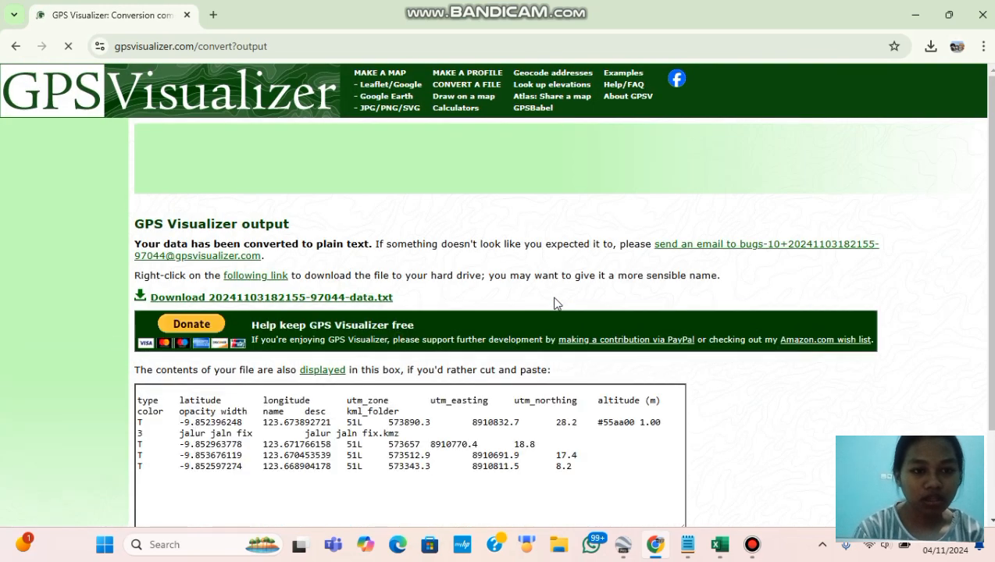
scroll(557, 314, down, 2)
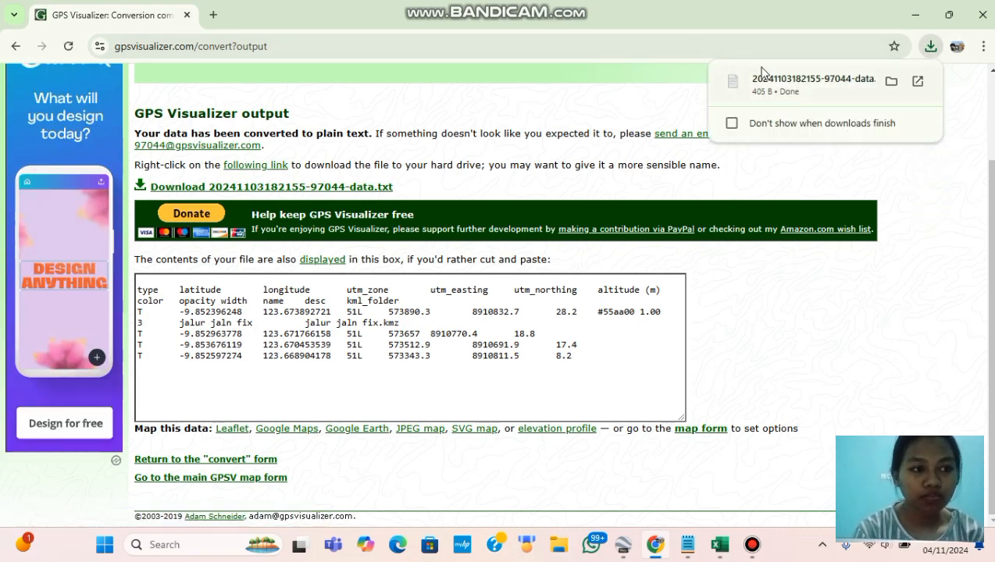
click(780, 78)
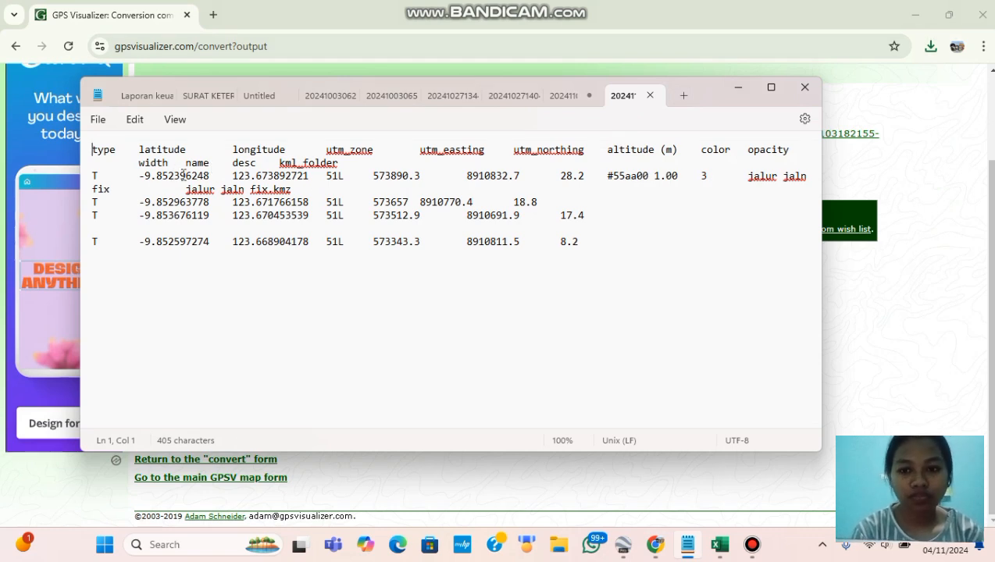
key(ctrl+a)
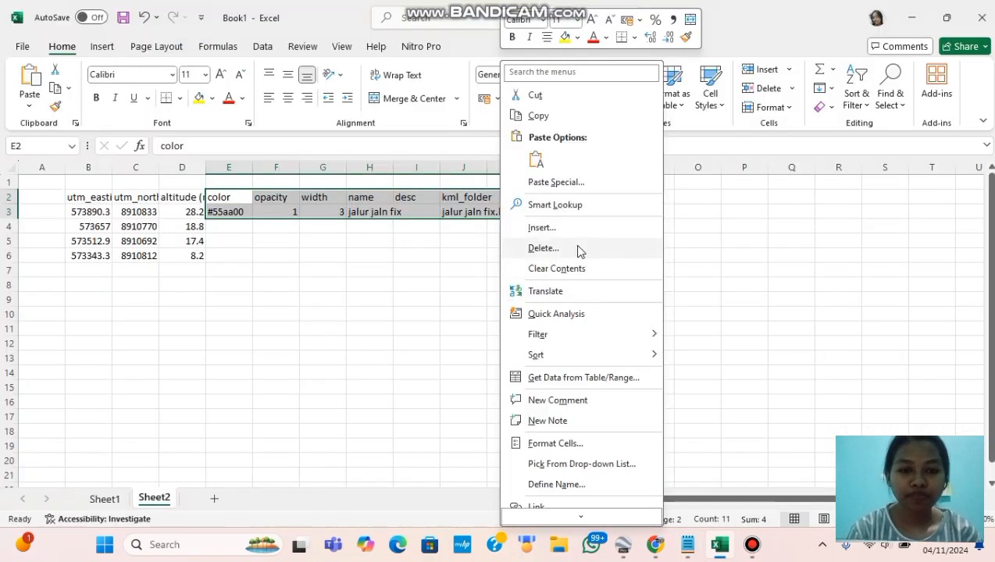
Step: Delete cells E2:K3 in the Excel sheet, shifting cells left, and number the four points 1 to 4 from cell A3
click(580, 251)
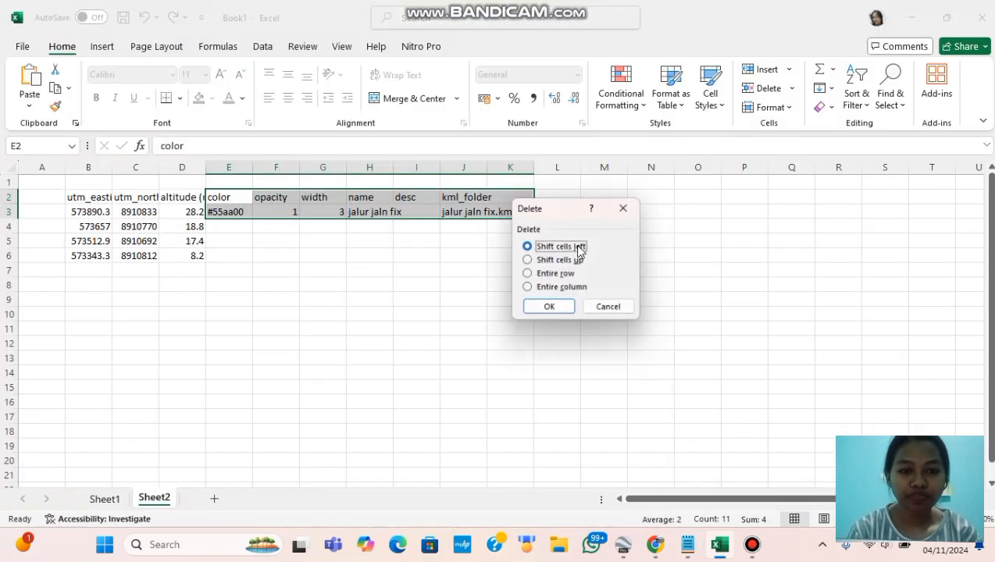
click(551, 308)
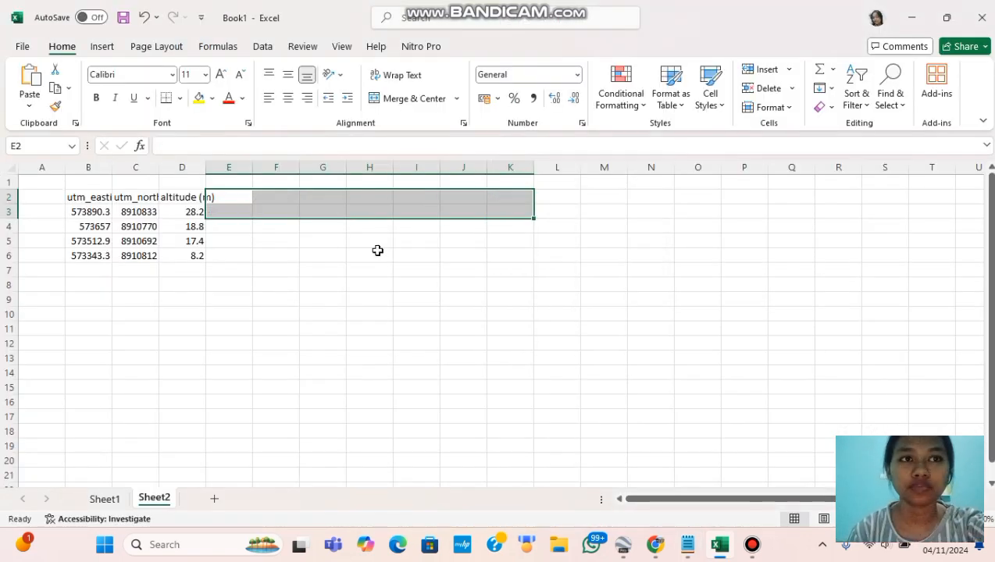
click(43, 211)
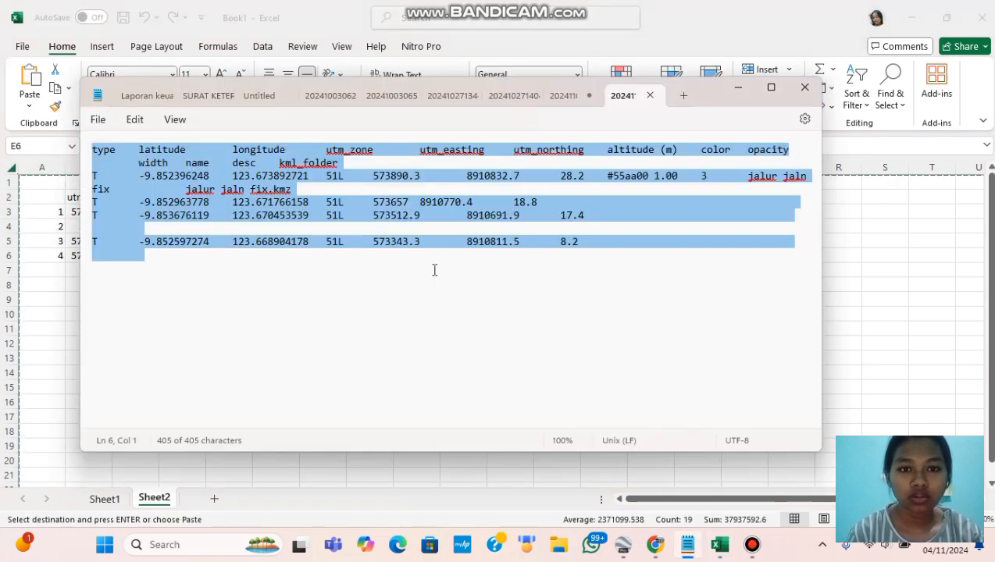
Step: Replace the data text file's contents with the numbered easting, northing and altitude table from Excel
key(Delete)
text(utm_easting	utm_northing	altitude (m) 1	573890.3	8918652.7	28.2 2	573657	8918770.4	18.8 3	573512.9	8918691.9	17.4 4	573343.5	8918811.5	8.2)
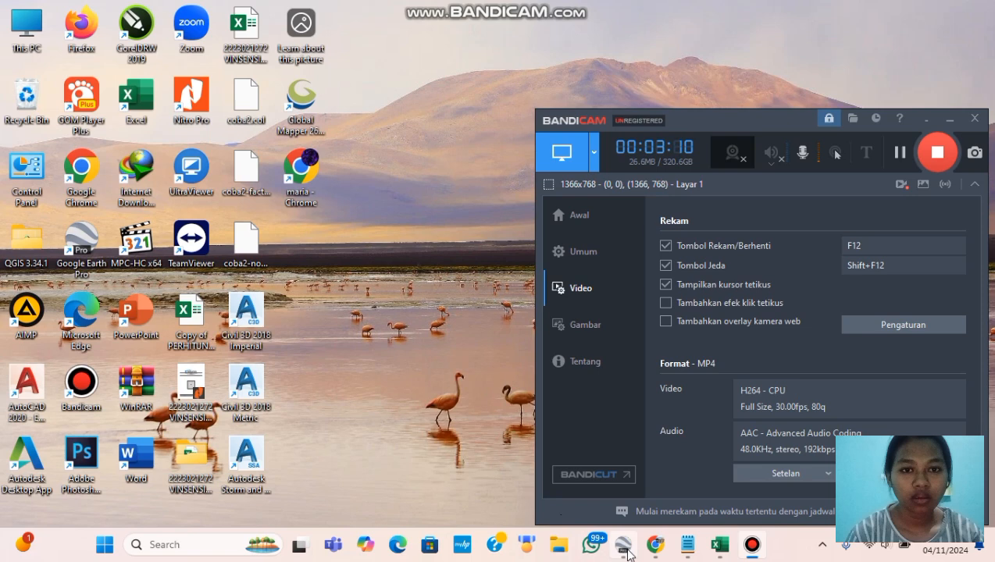
Step: View the jalur jaln fix path in Google Earth Pro, and launch Civil 3D 2018 Imperial from the desktop
click(624, 545)
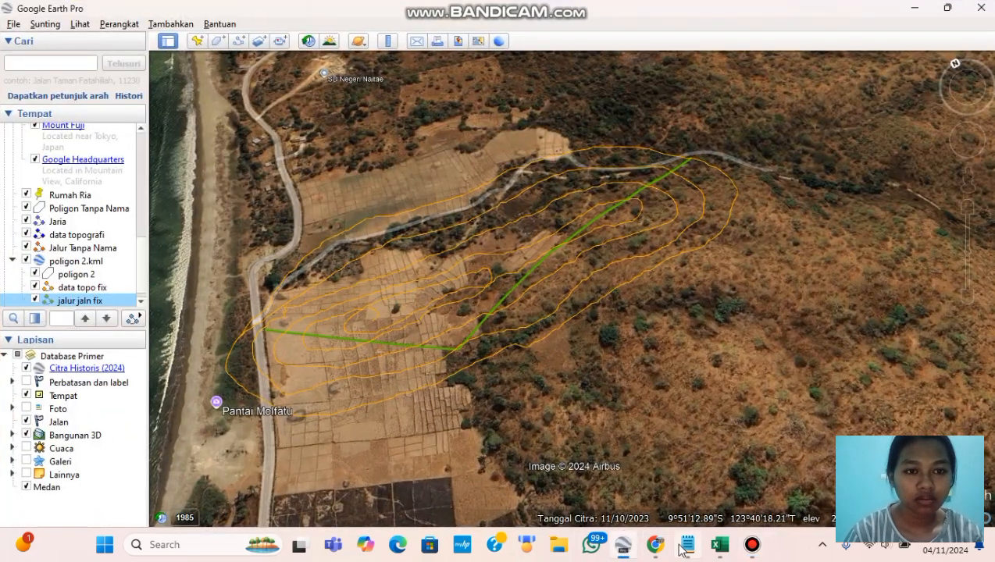
click(913, 7)
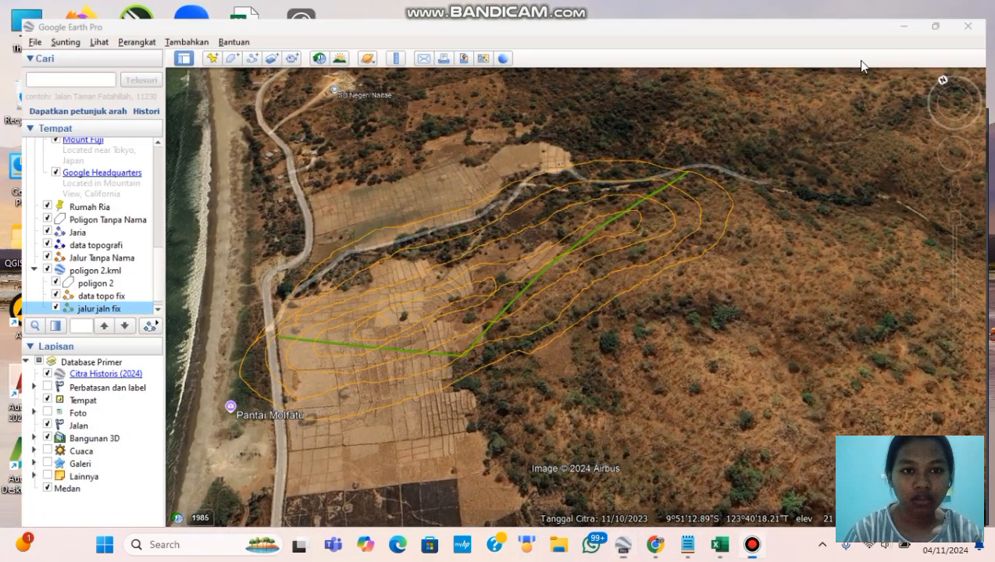
double_click(242, 328)
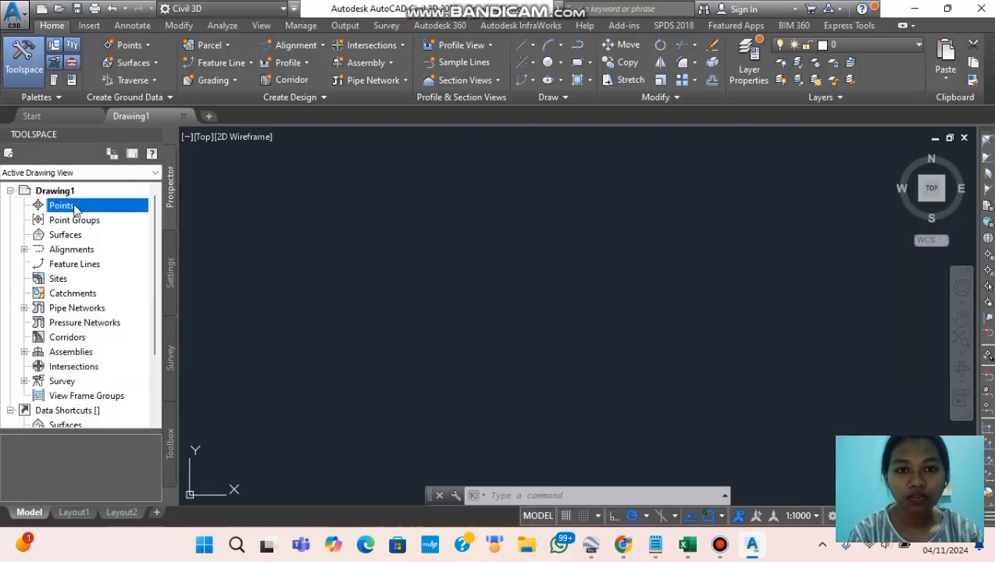
right_click(75, 207)
click(102, 213)
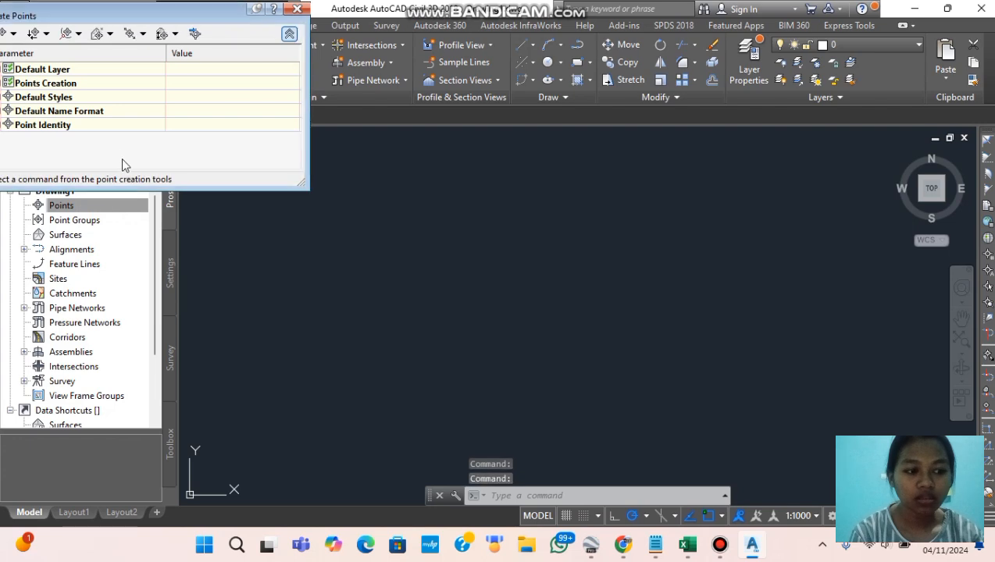
click(241, 38)
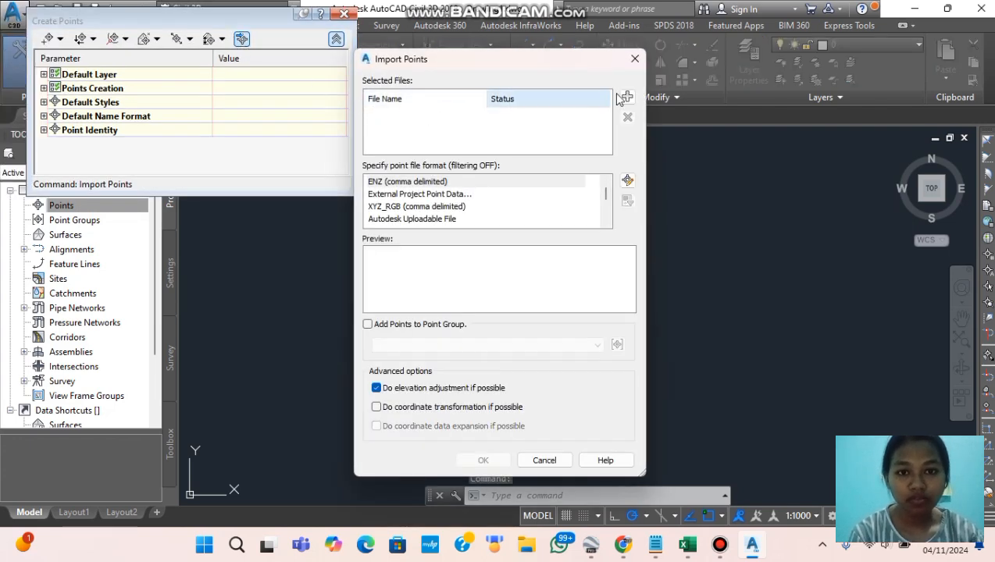
click(627, 97)
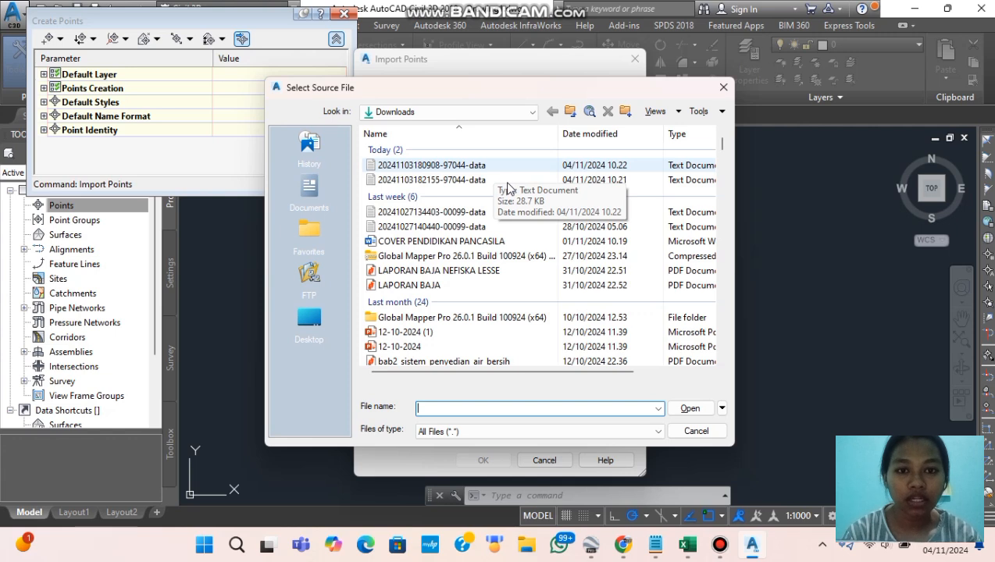
click(508, 182)
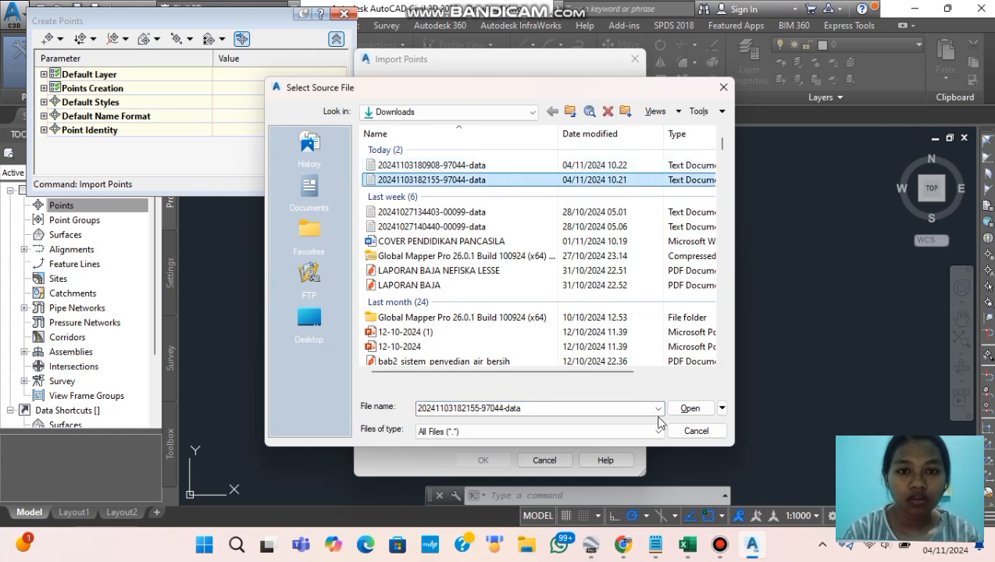
click(690, 407)
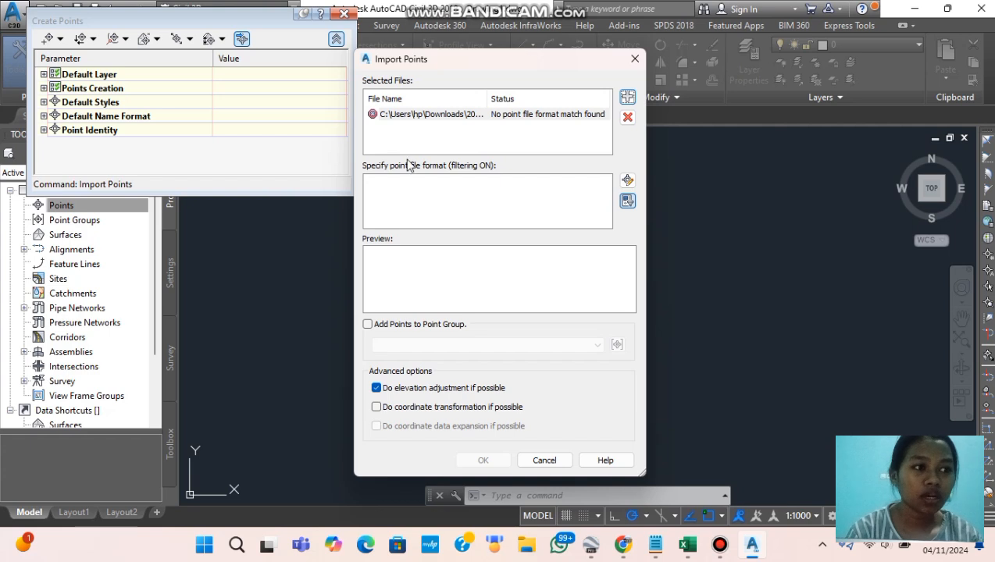
click(390, 118)
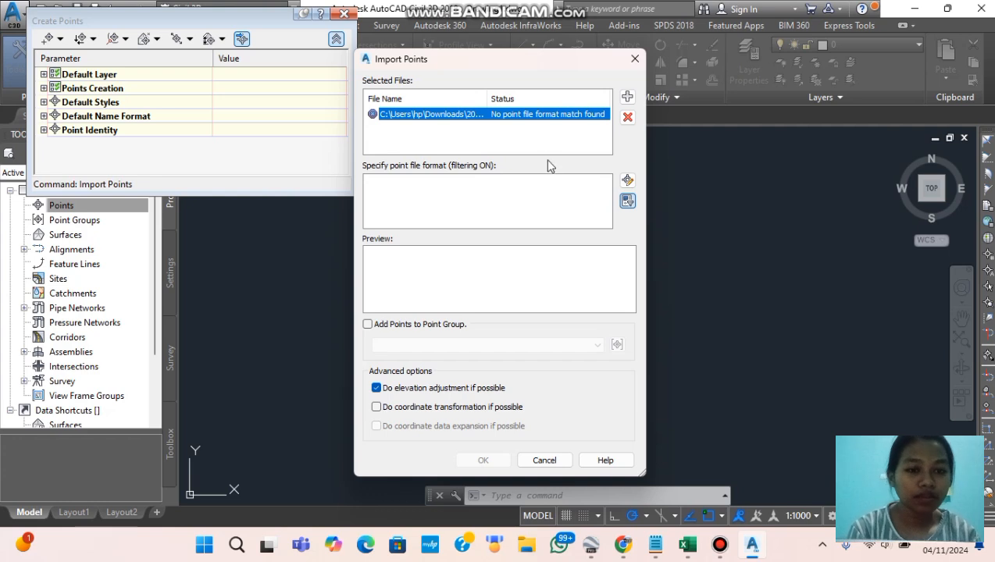
click(626, 97)
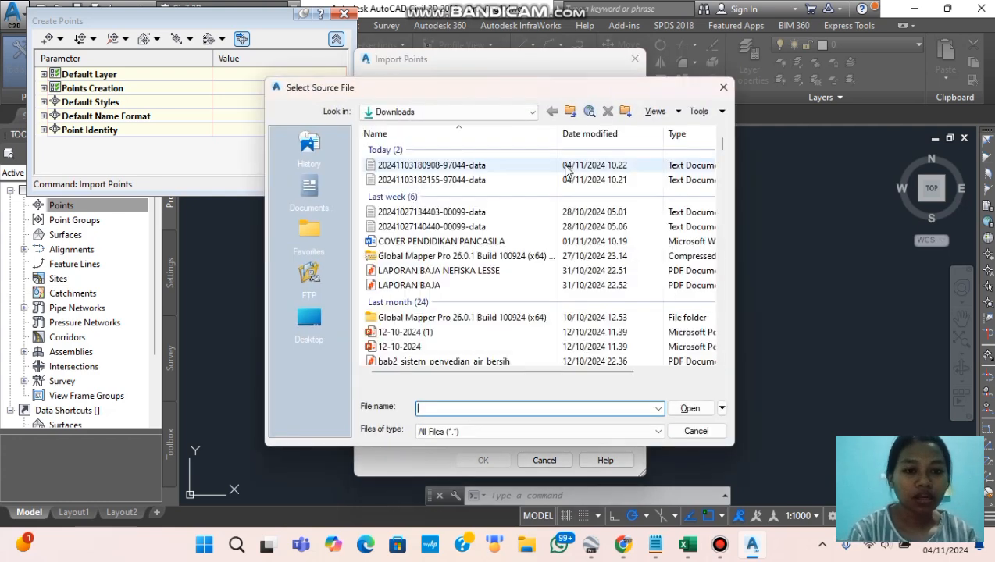
click(559, 181)
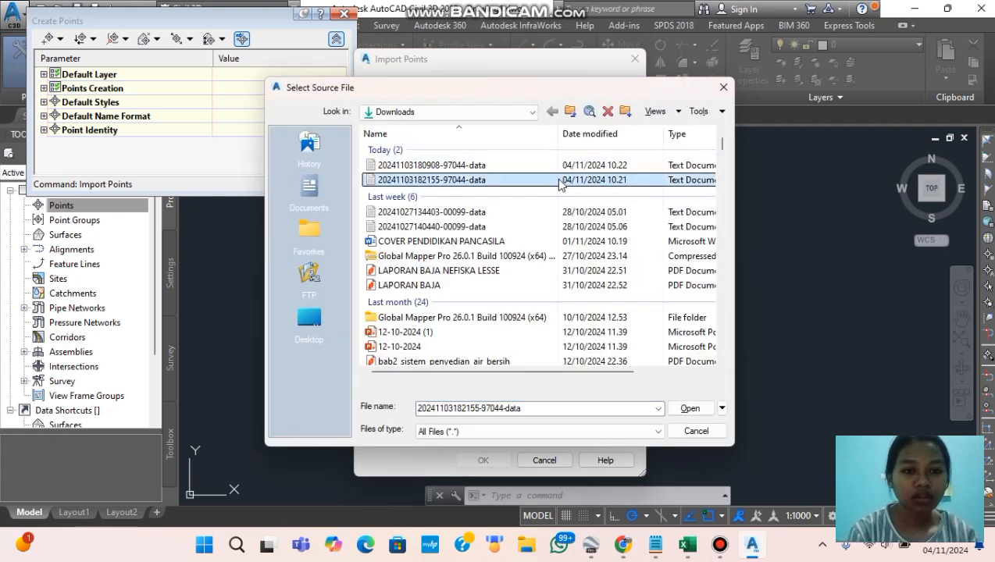
click(653, 432)
click(654, 434)
click(683, 412)
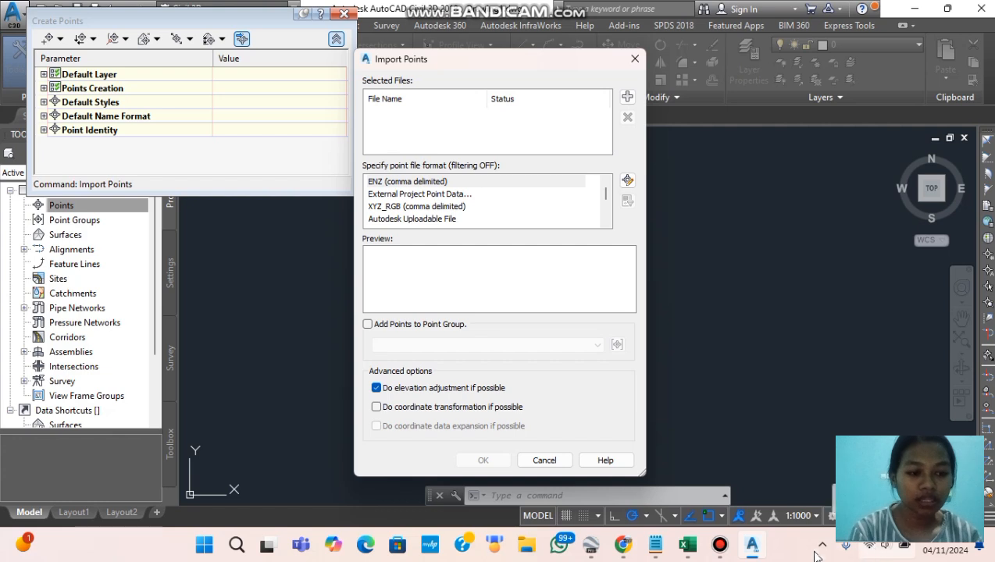
click(720, 544)
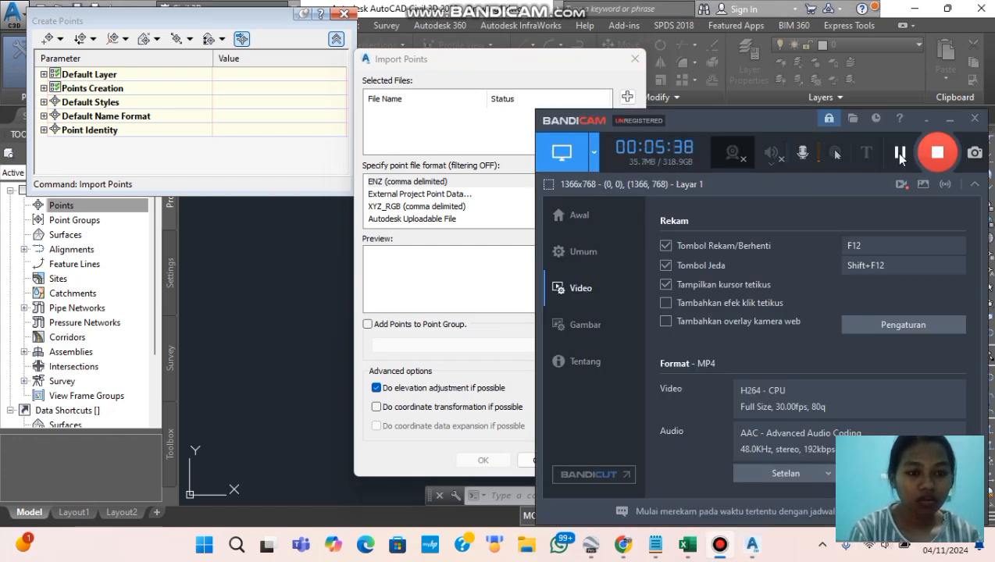
click(900, 156)
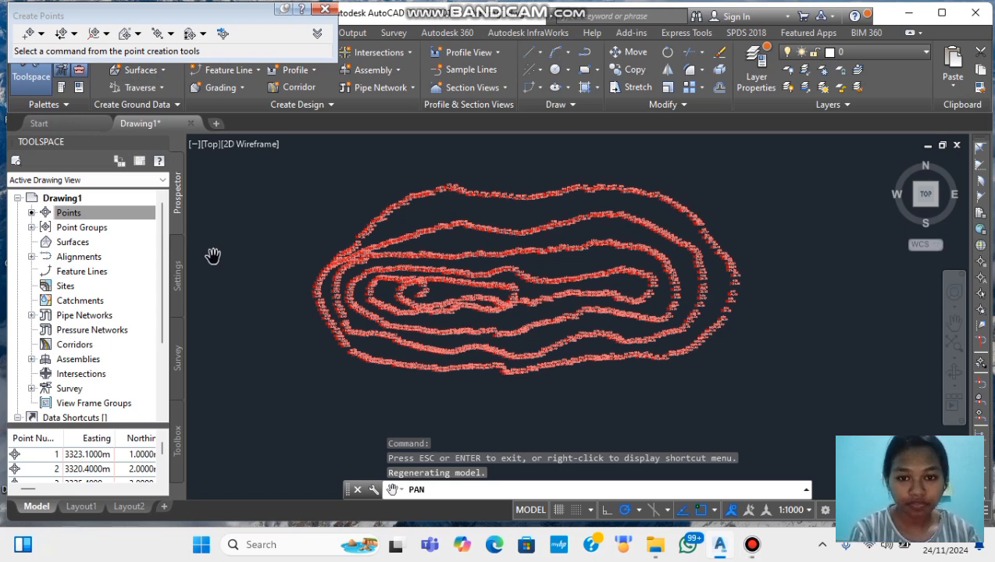
Step: Begin creating a TIN surface in the drawing and name it konturr 1
right_click(93, 247)
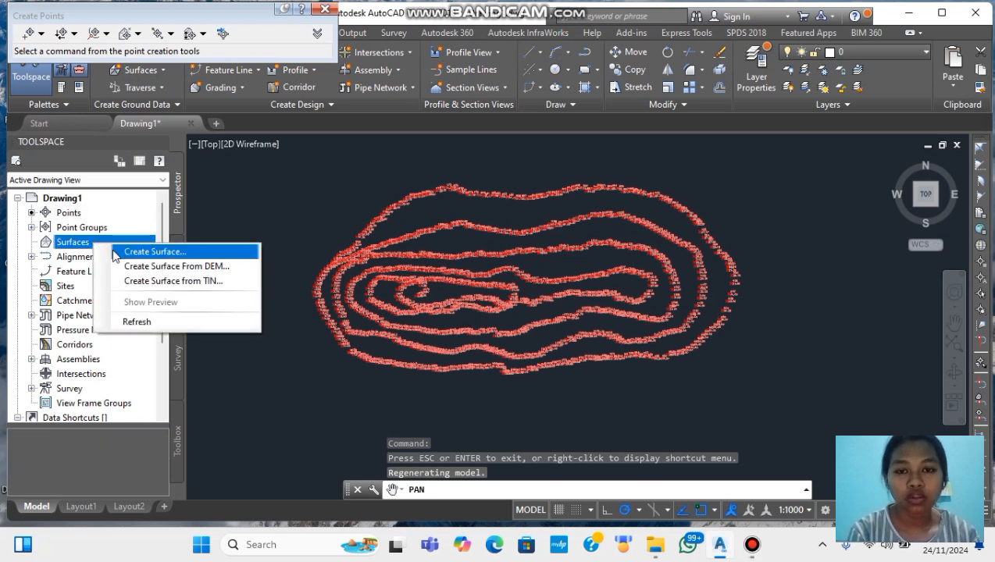
click(119, 255)
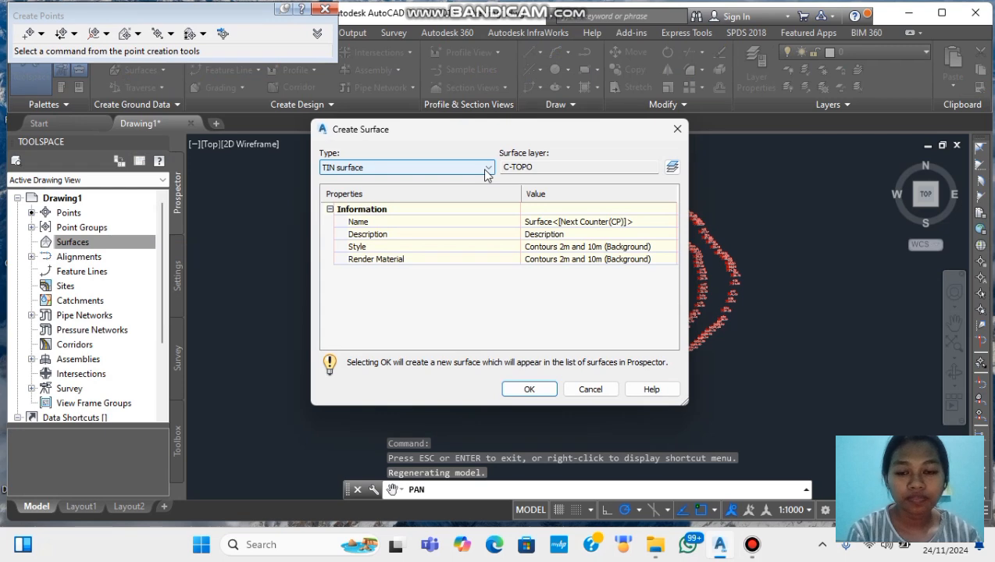
click(560, 221)
click(558, 220)
double_click(559, 220)
click(631, 215)
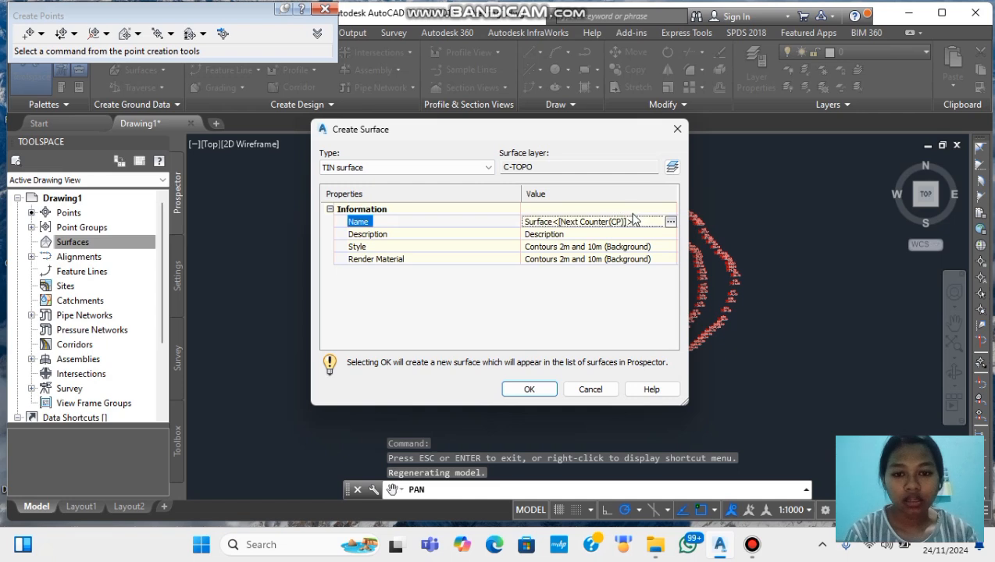
click(635, 221)
key(BackSpace)
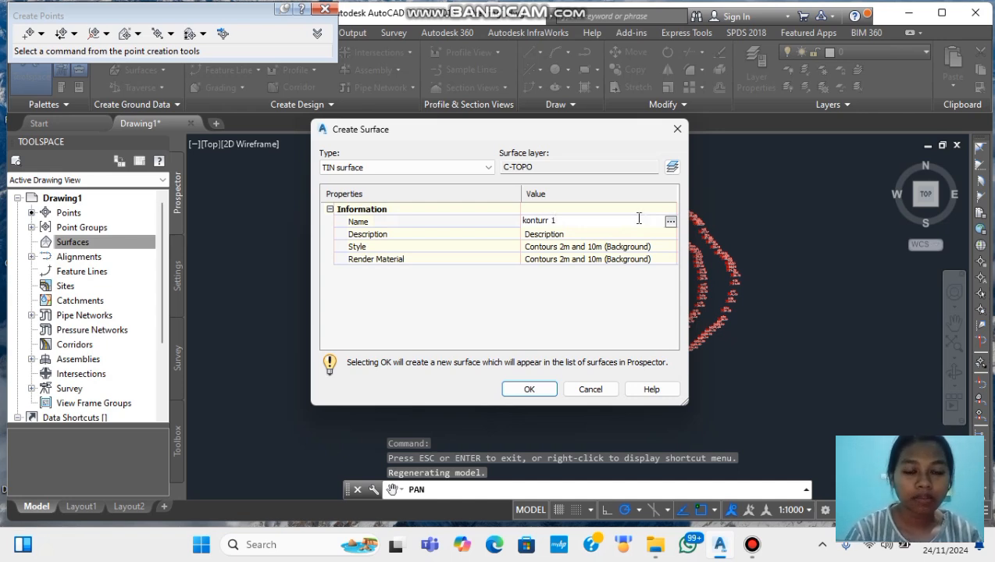
key(Return)
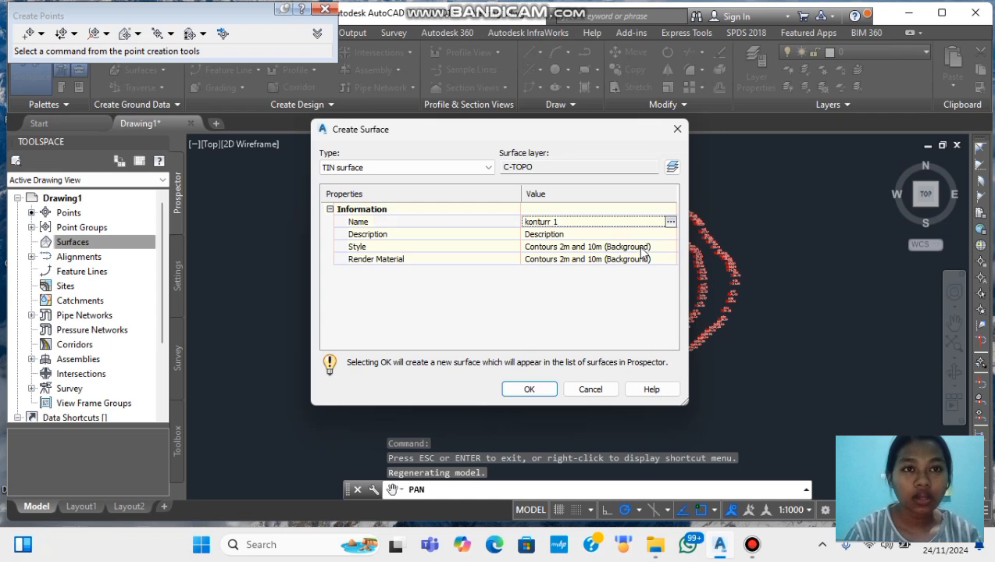
Step: Set the konturr 1 surface style to Contours 1m and 5m (Background)
click(652, 250)
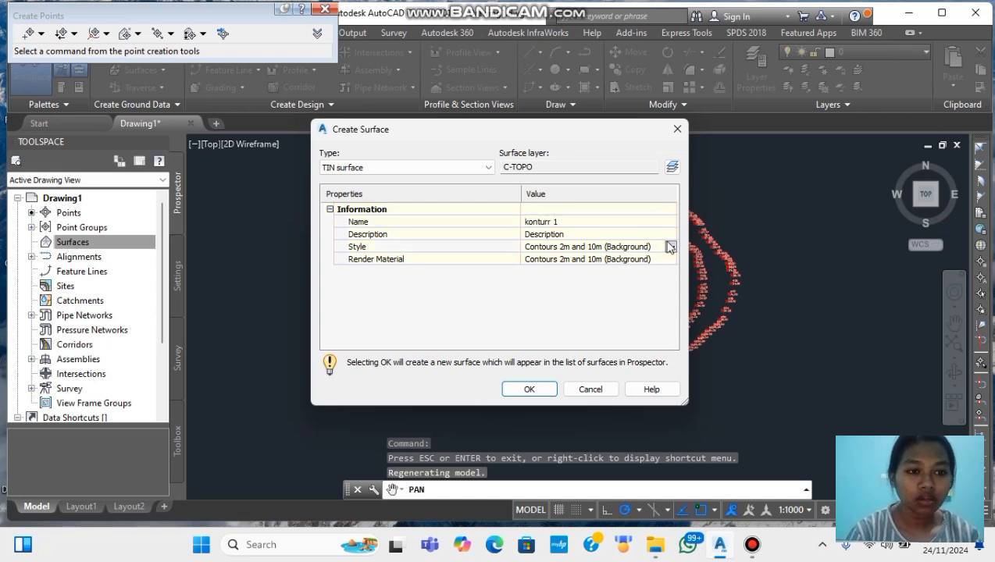
click(670, 247)
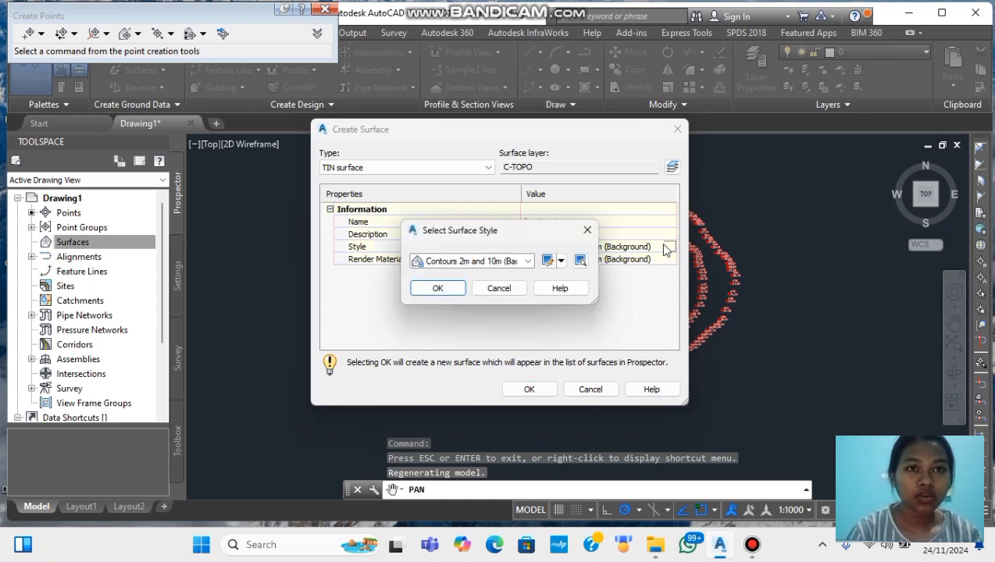
click(528, 262)
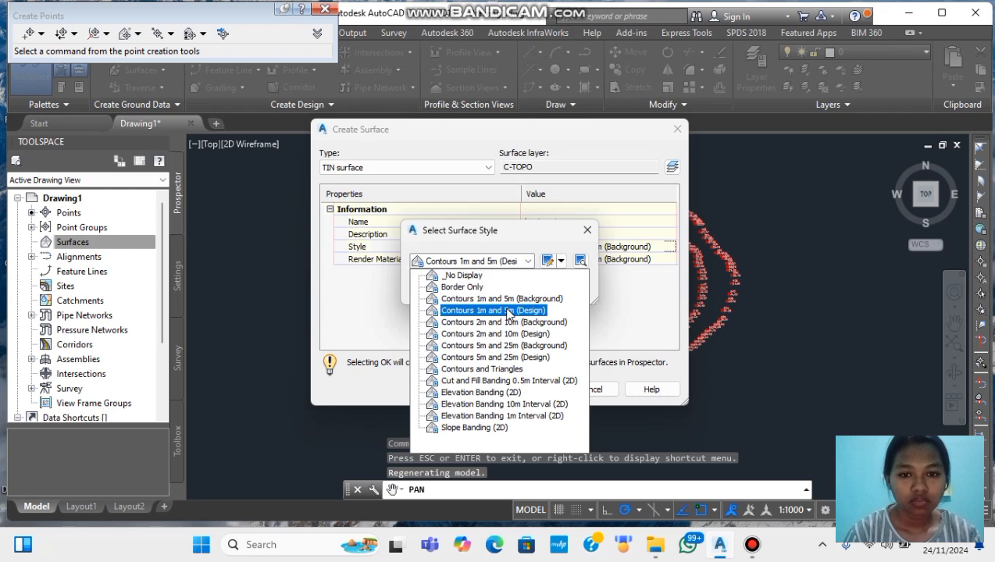
click(504, 298)
click(434, 289)
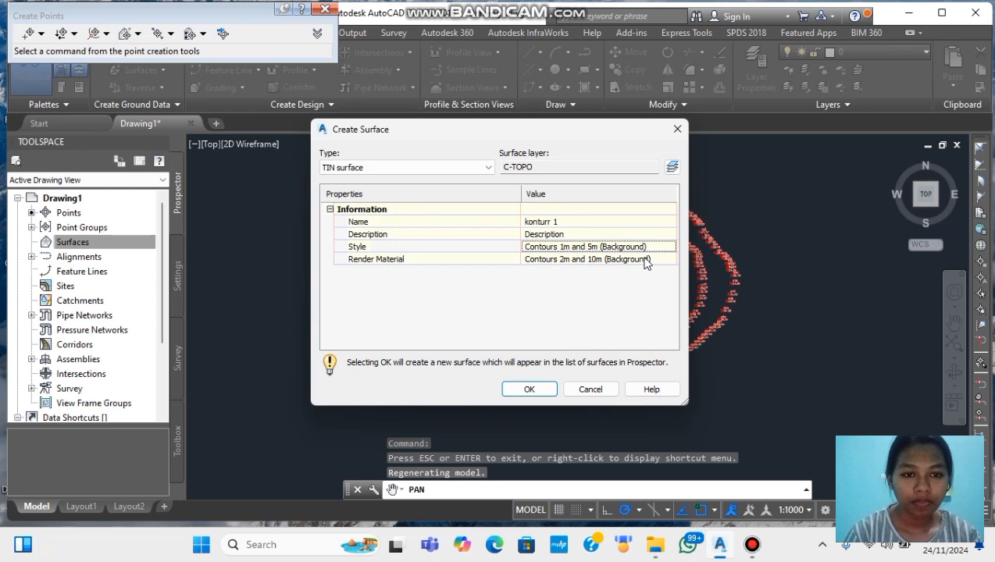
Step: Set the surface's render material to ByLayer and create the konturr 1 surface
click(622, 260)
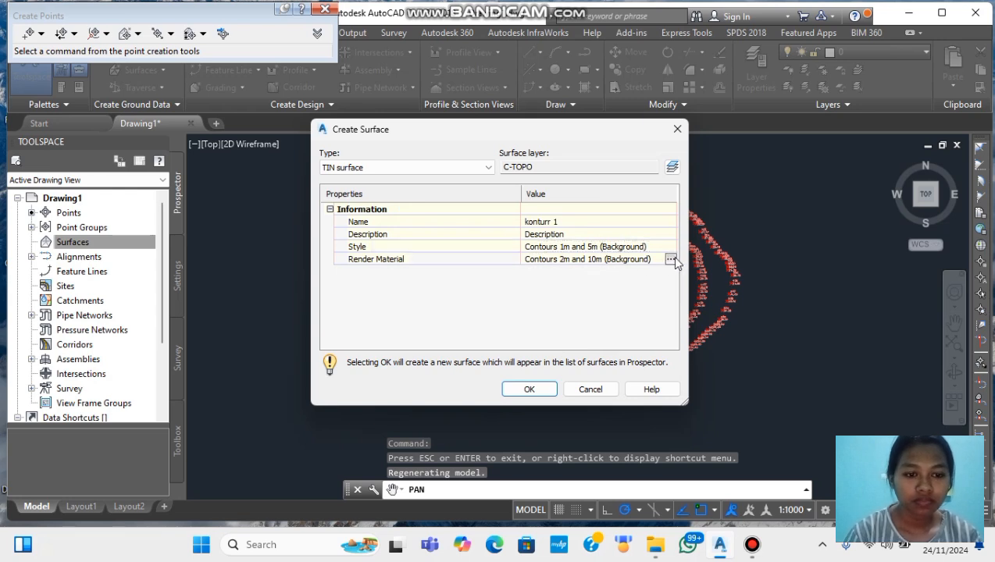
click(670, 259)
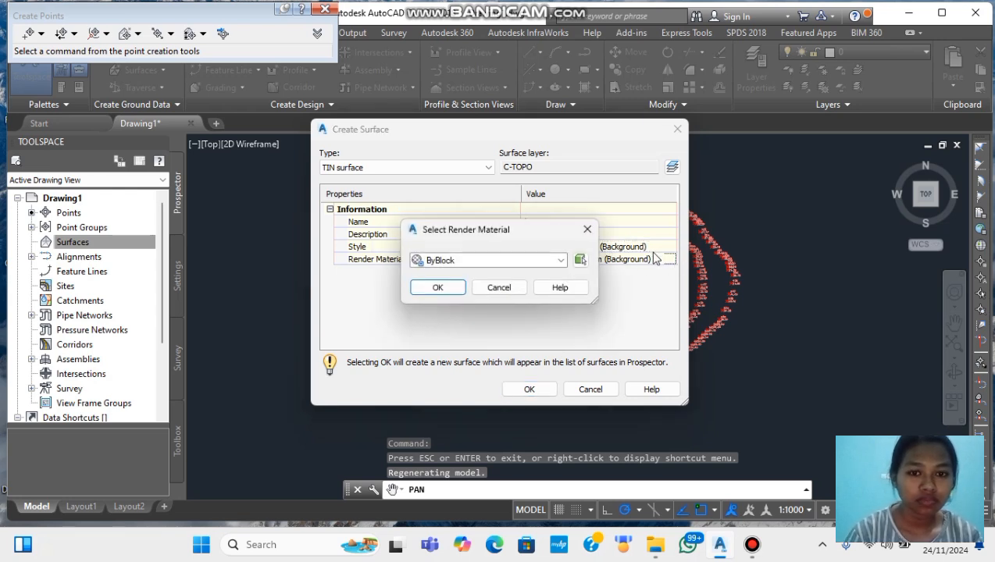
click(559, 260)
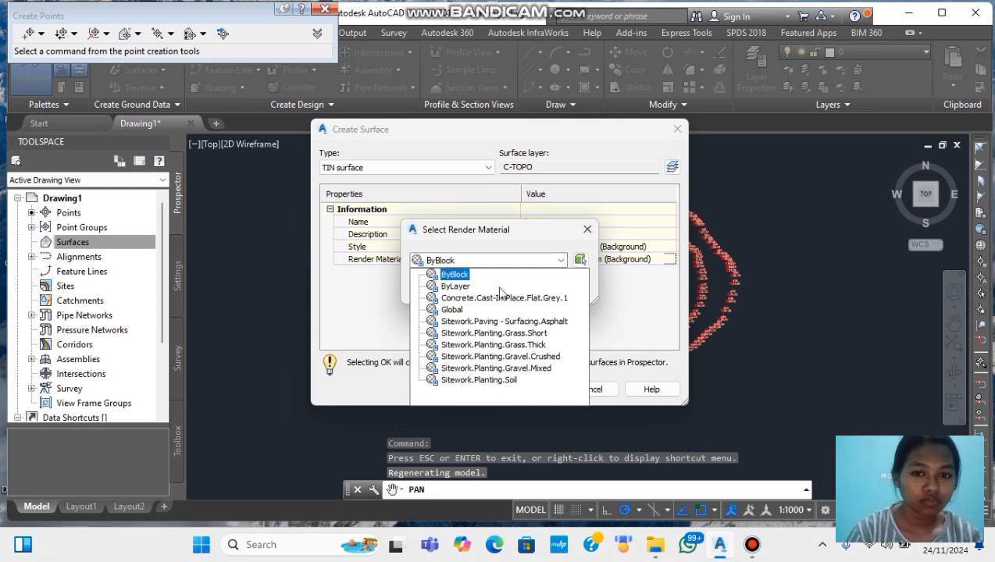
click(456, 286)
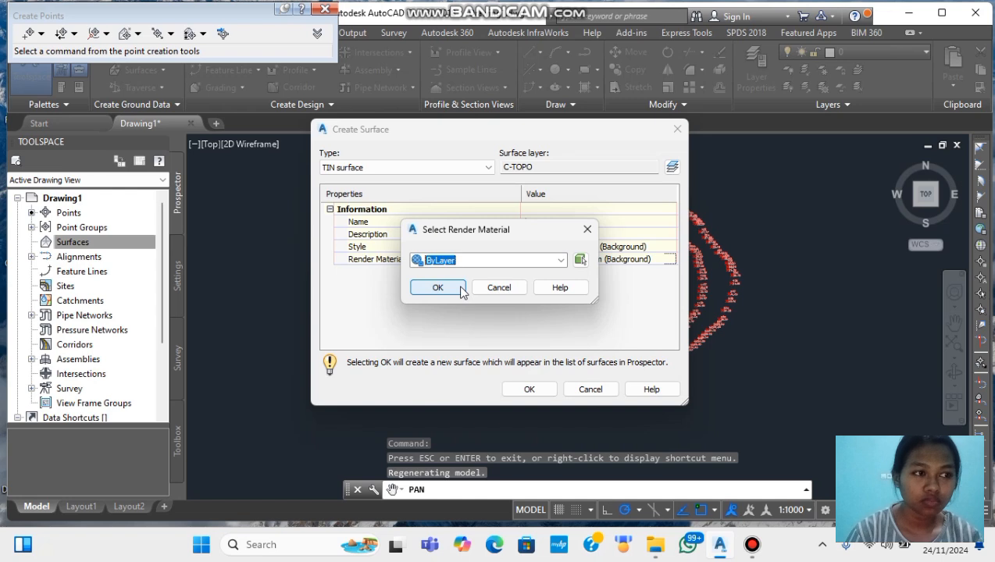
click(460, 288)
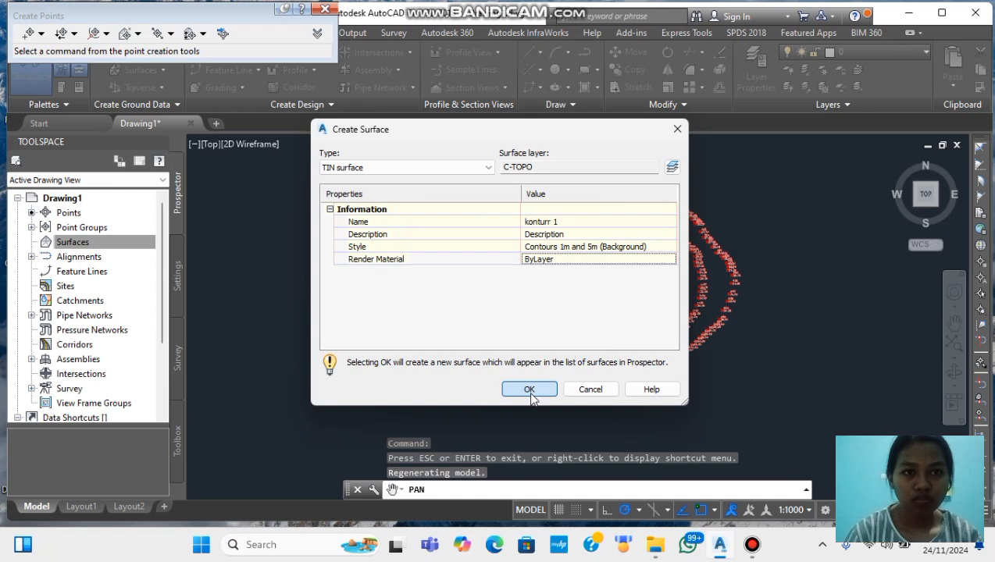
click(529, 390)
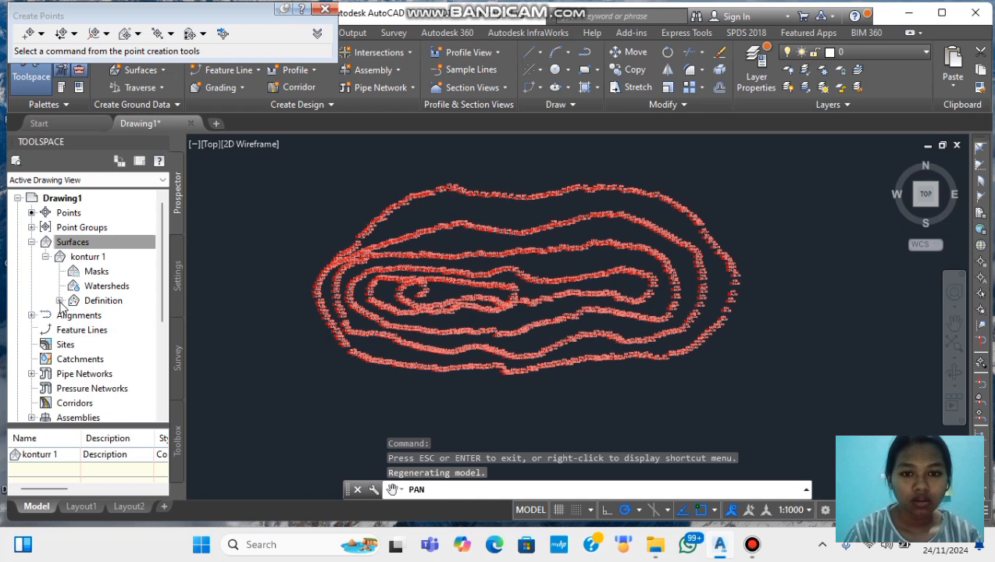
Step: Add the pointt 1 point group to the definition of the konturr 1 surface
click(59, 302)
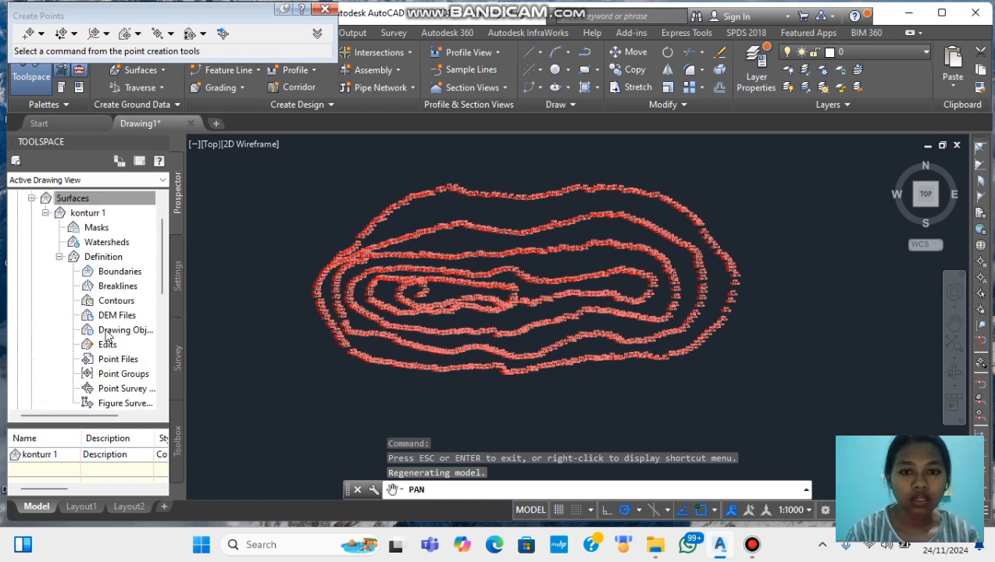
scroll(109, 332, down, 1)
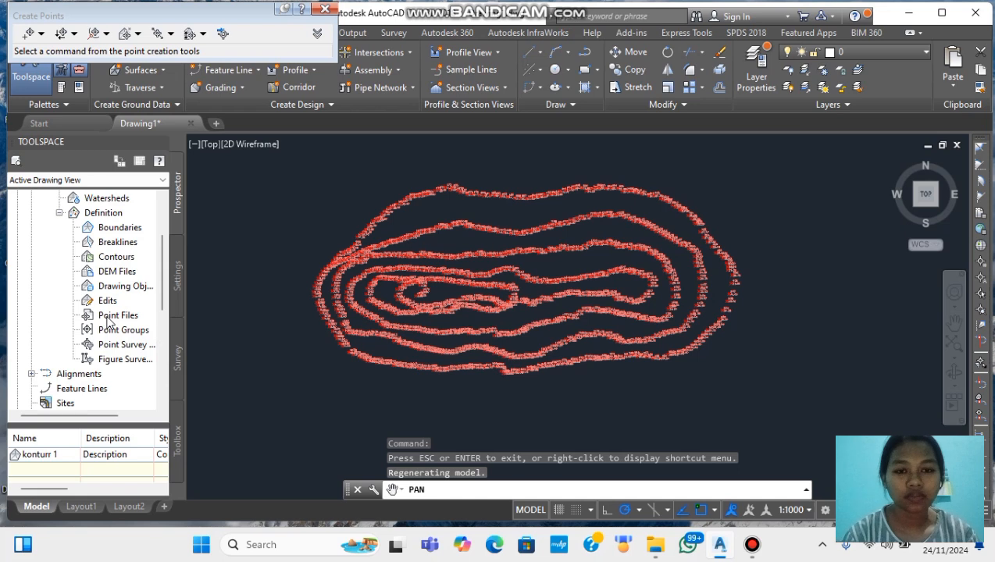
drag(107, 322, 109, 329)
click(112, 330)
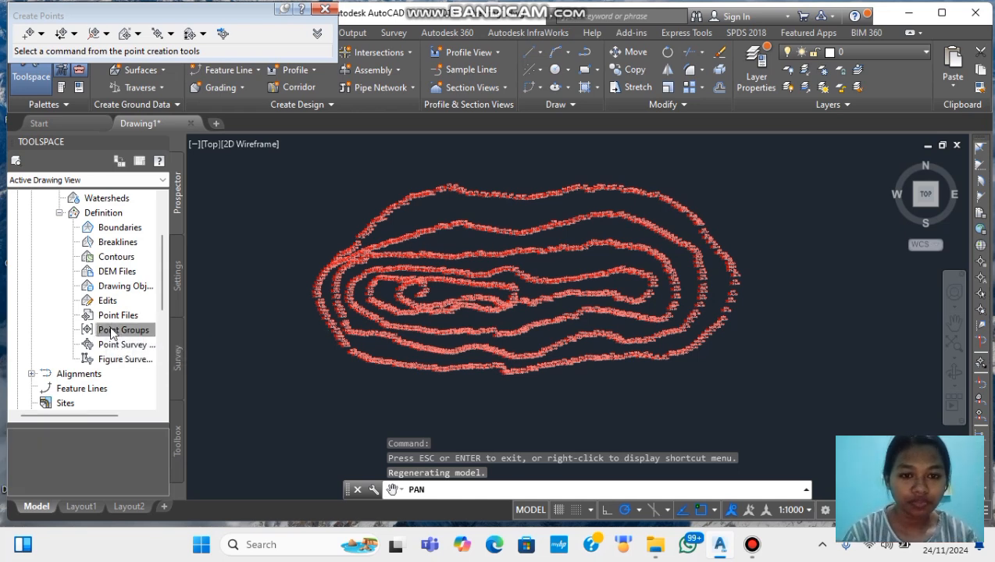
right_click(112, 329)
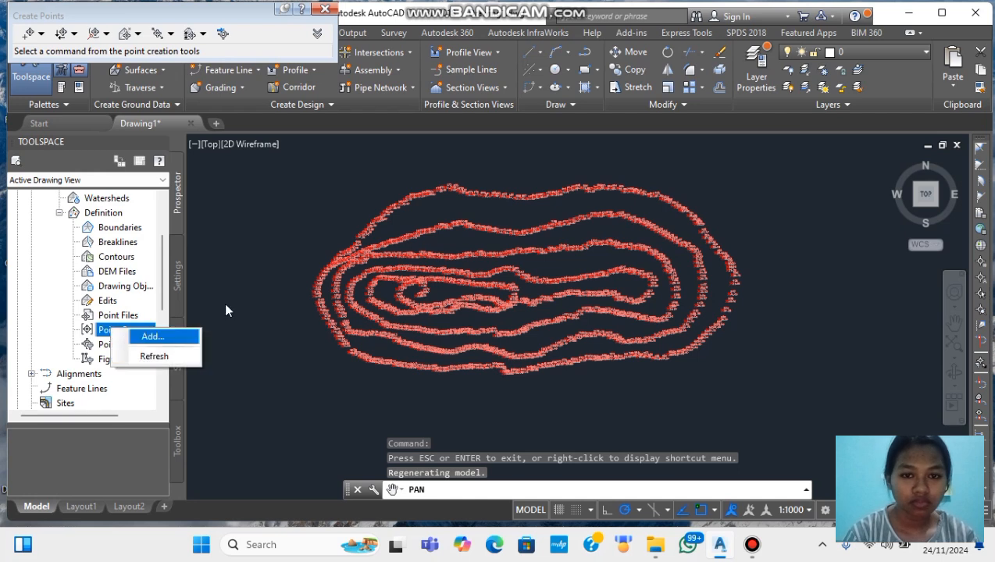
key(Return)
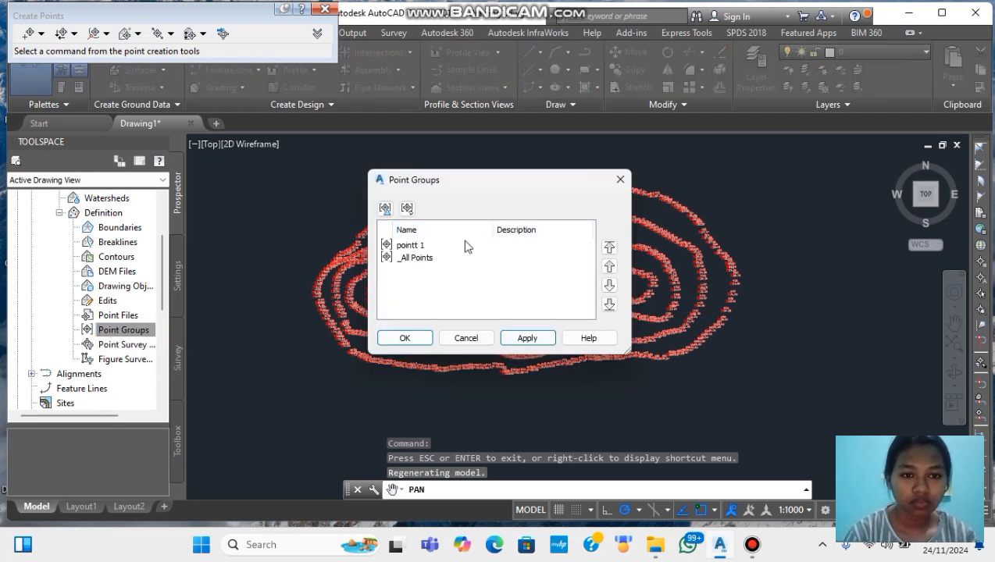
click(410, 246)
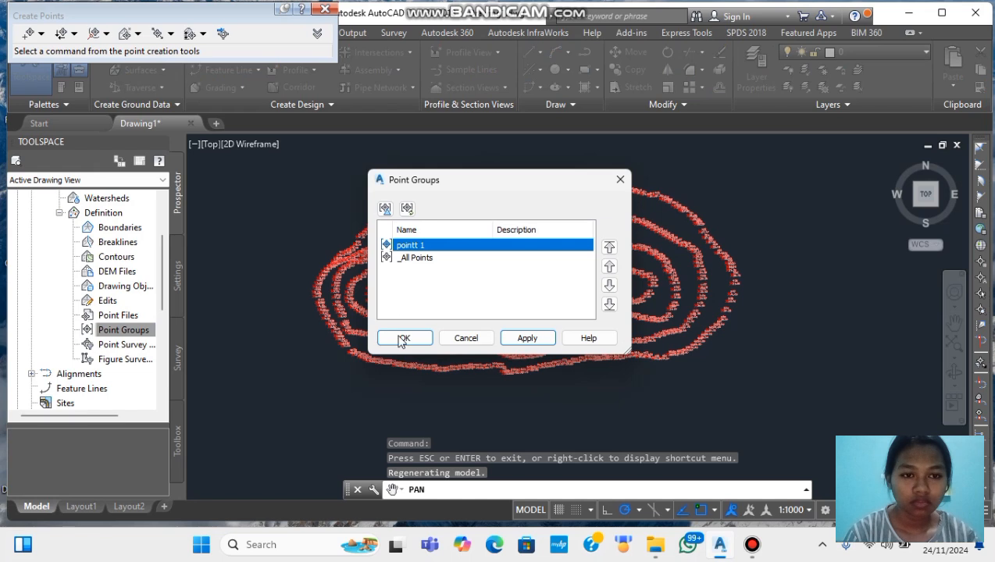
click(402, 340)
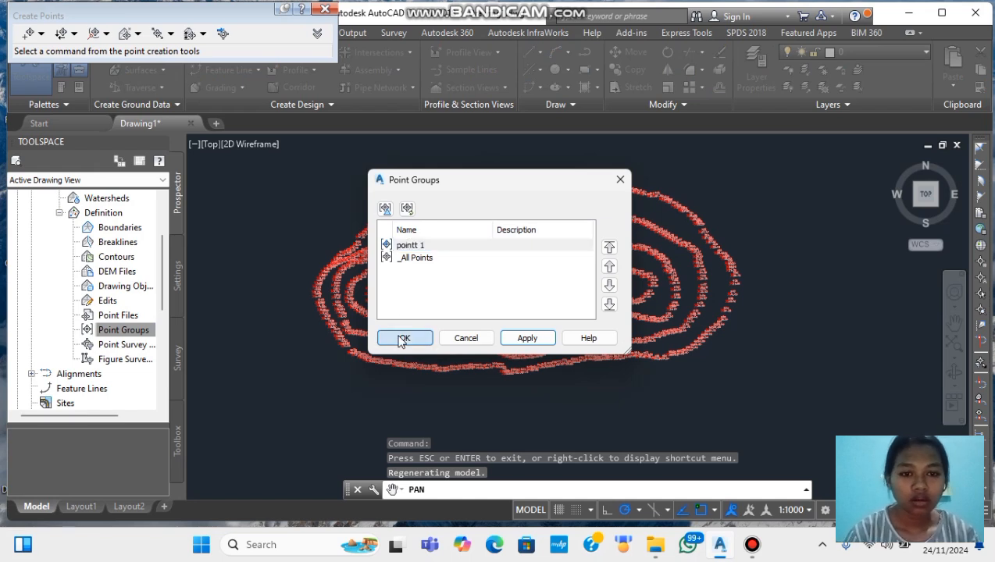
click(401, 340)
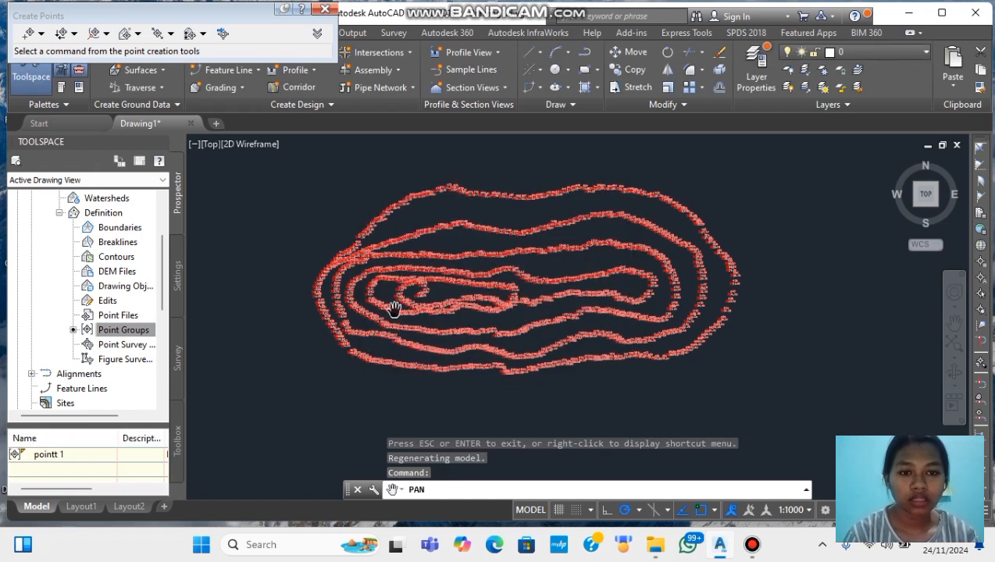
scroll(483, 265, up, 5)
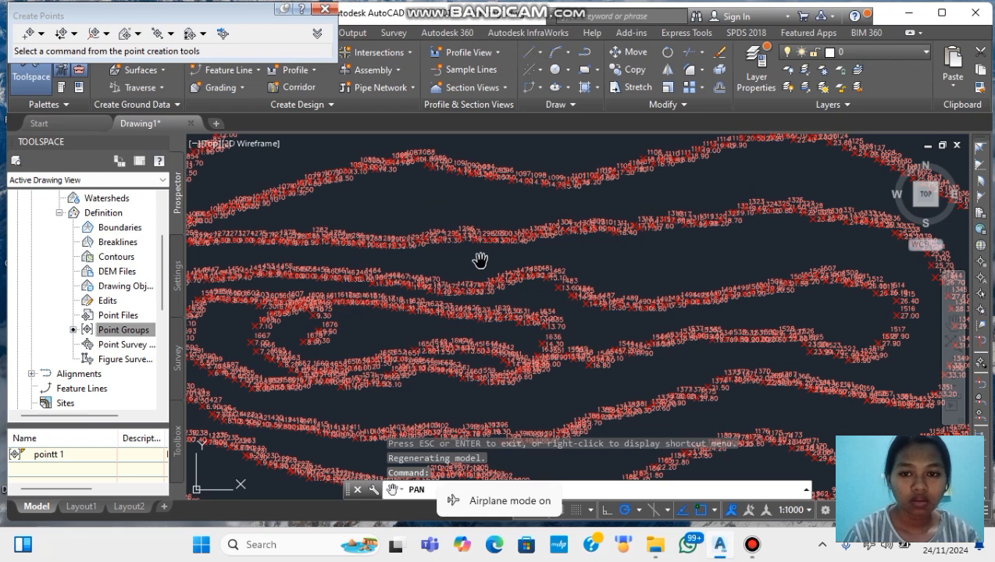
click(749, 547)
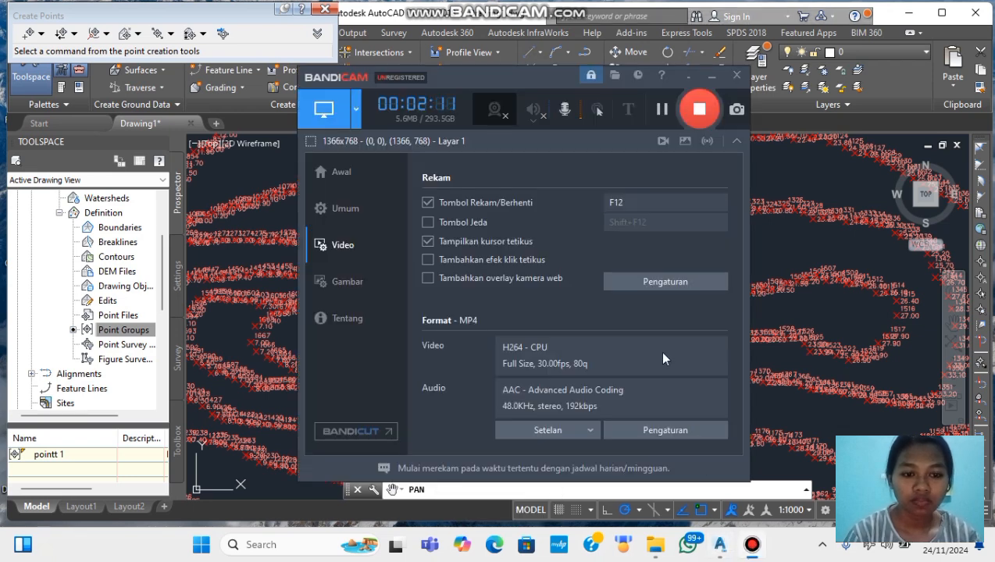
click(659, 112)
click(775, 10)
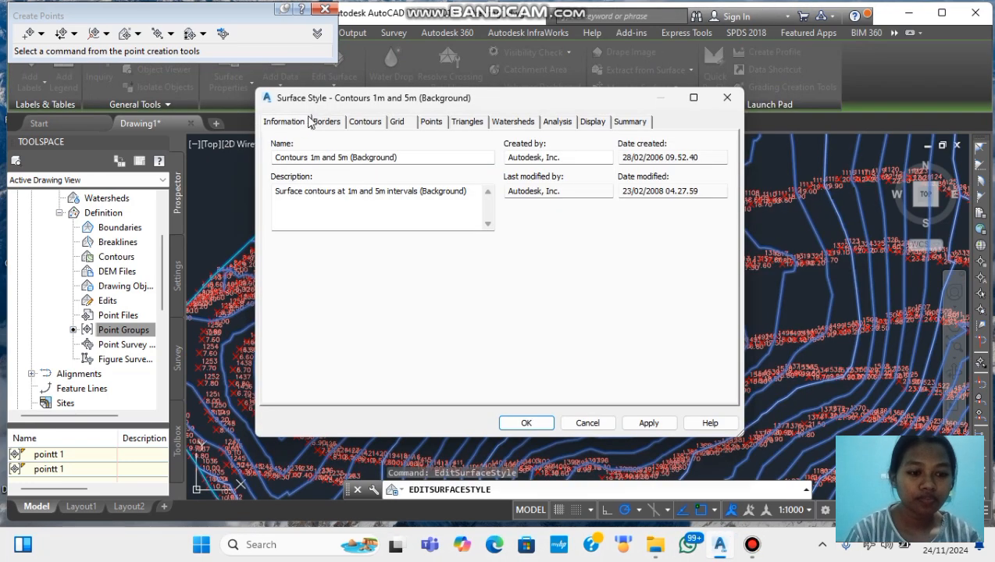
Step: Set the minor contour interval to 1.500 m in the Contours 1m and 5m (Background) surface style
click(328, 121)
click(365, 121)
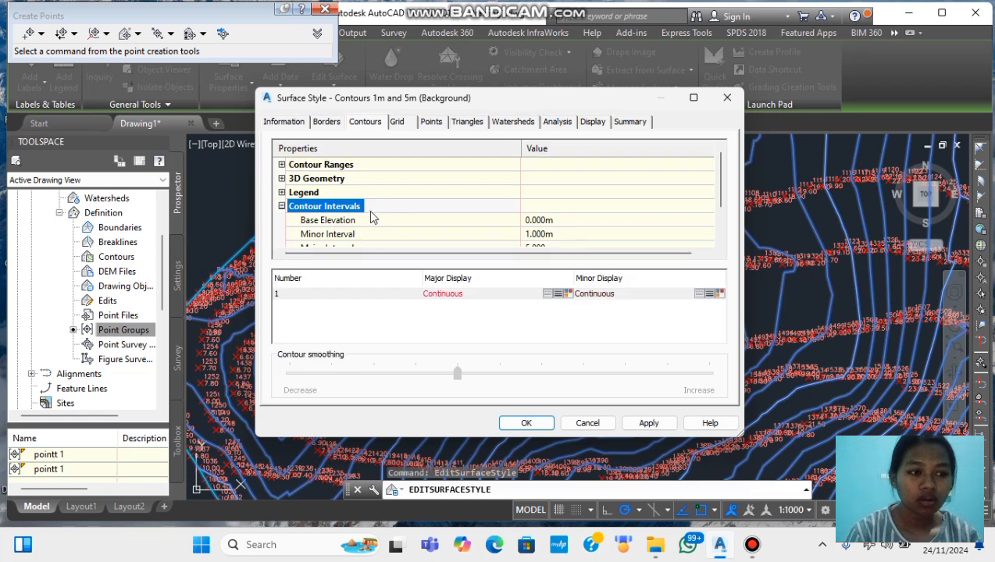
click(282, 165)
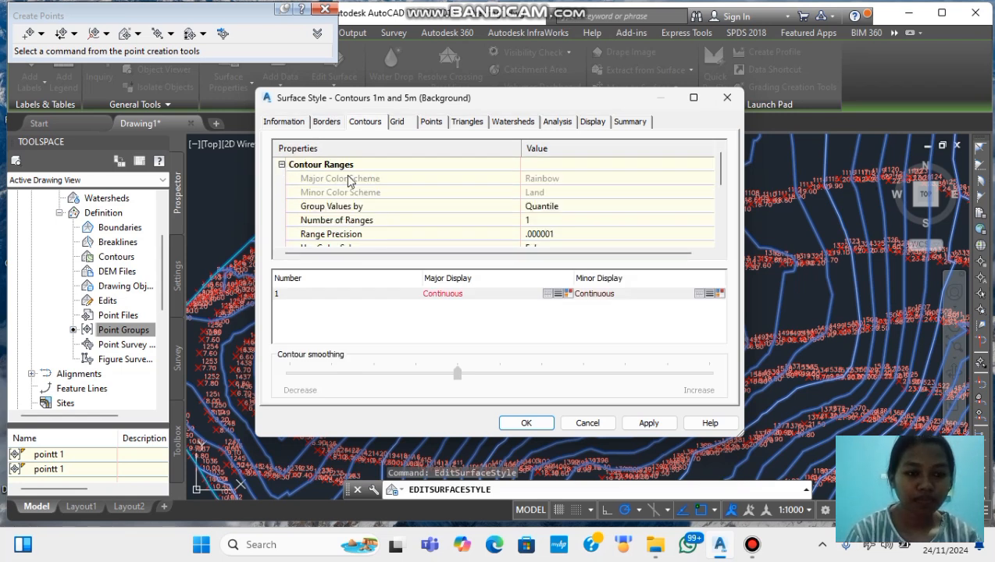
scroll(348, 181, down, 2)
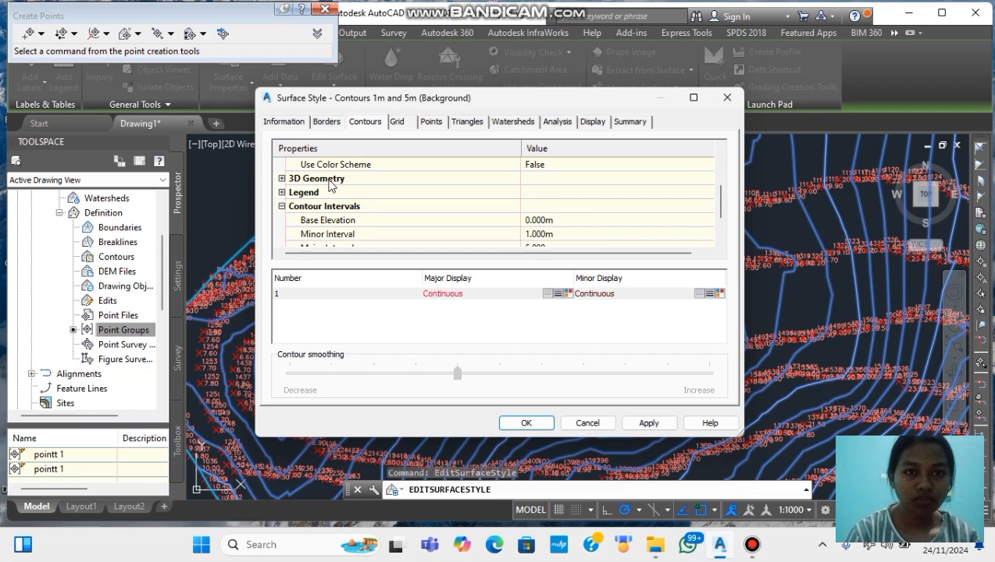
scroll(328, 183, down, 1)
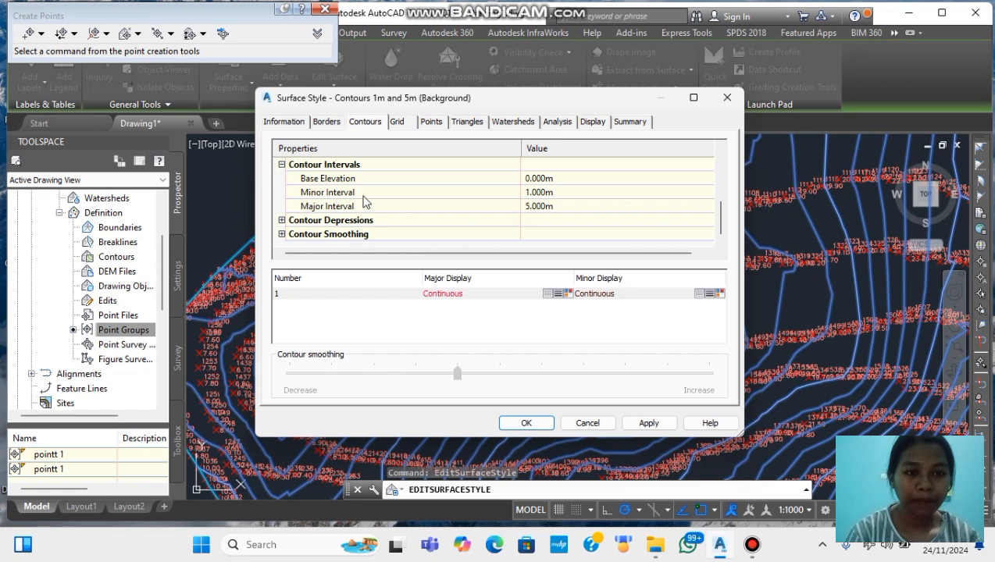
click(538, 192)
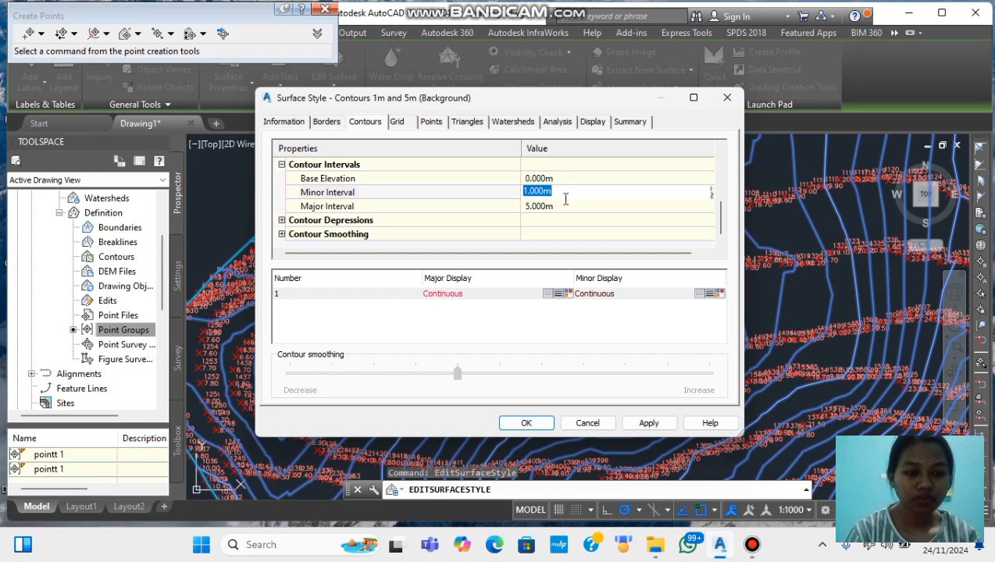
click(545, 192)
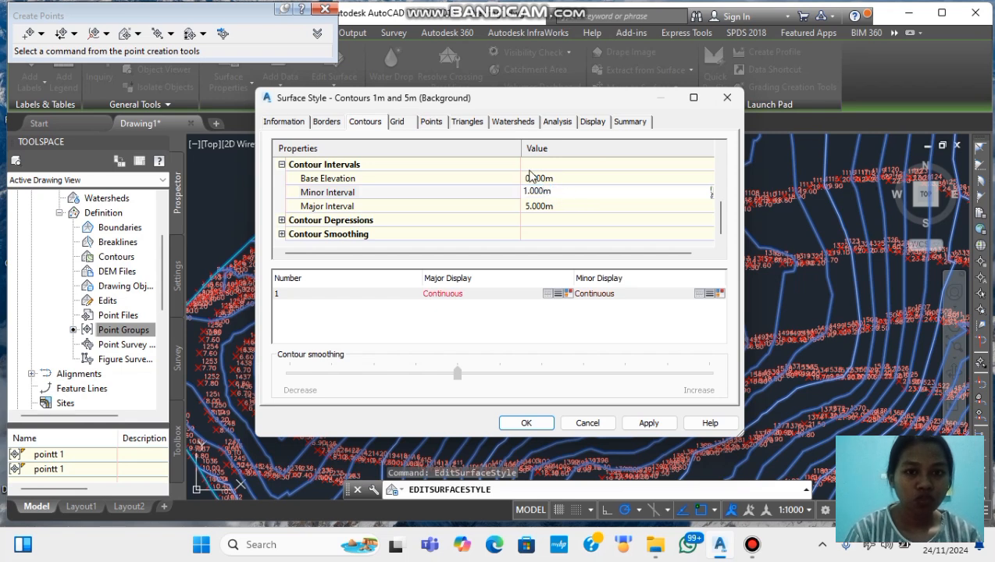
key(BackSpace)
key(BackSpace)
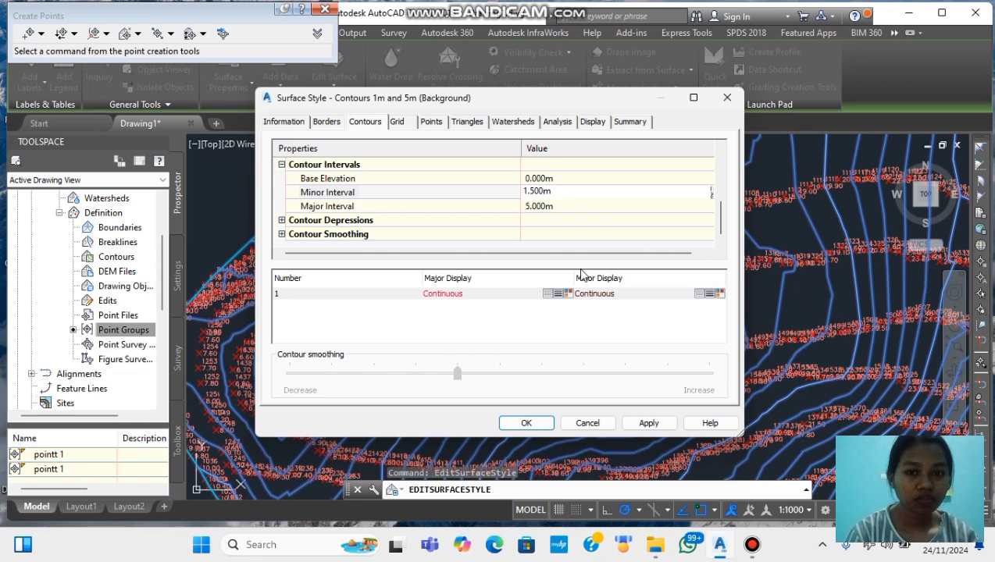
key(Return)
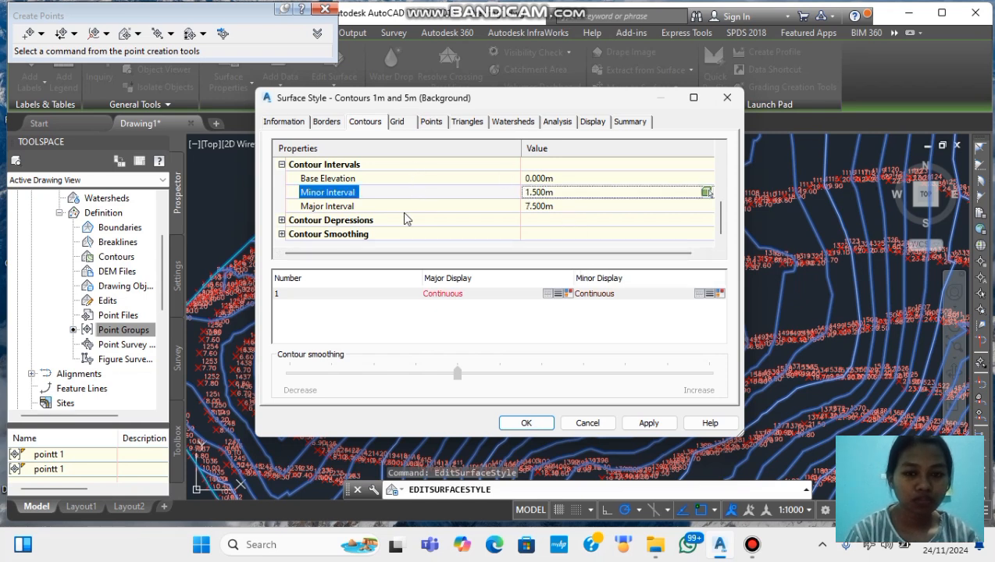
Step: Enable Smooth Contours in the surface style, raise the contour smoothing to one notch below maximum, and accept the style changes
click(282, 235)
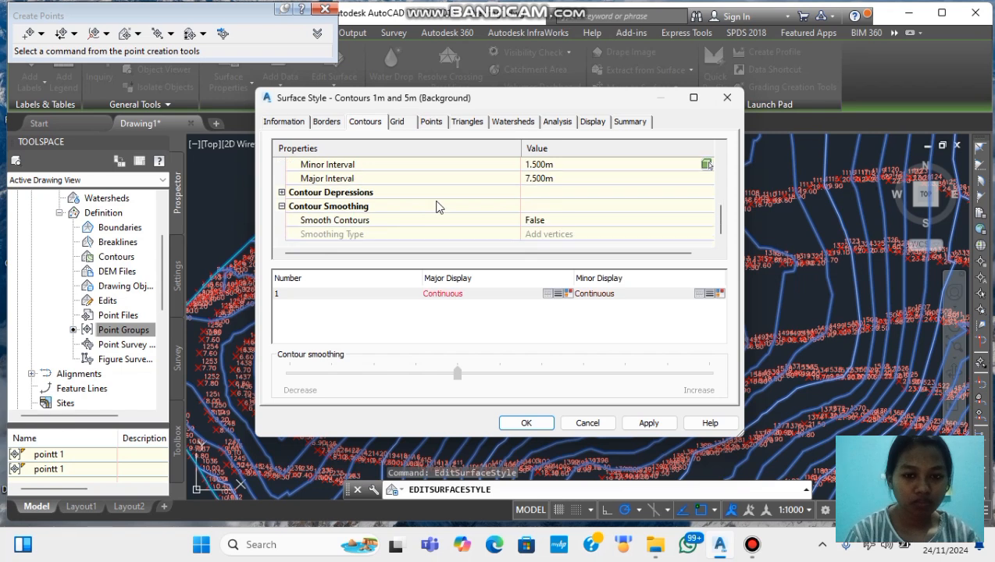
click(551, 221)
click(555, 220)
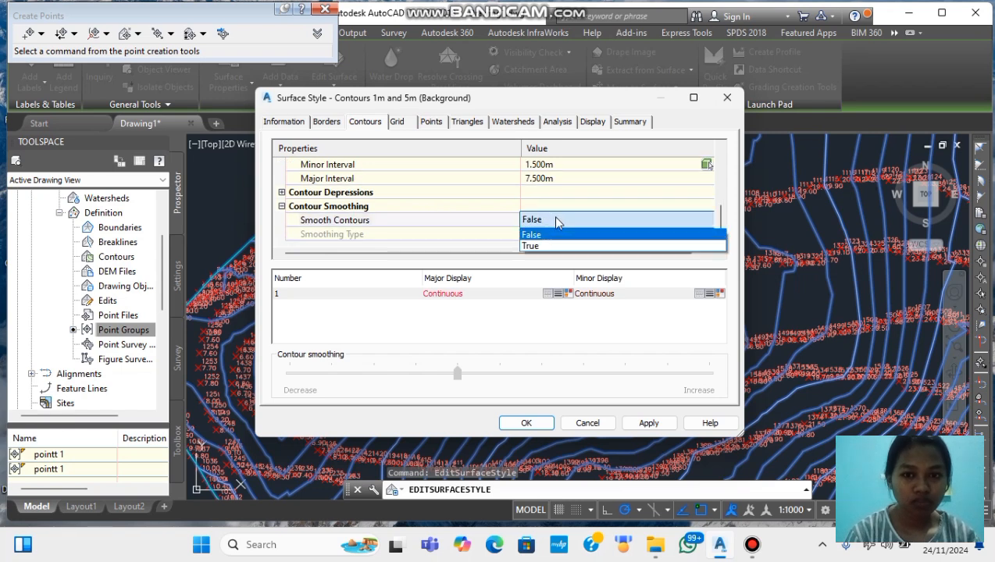
click(556, 243)
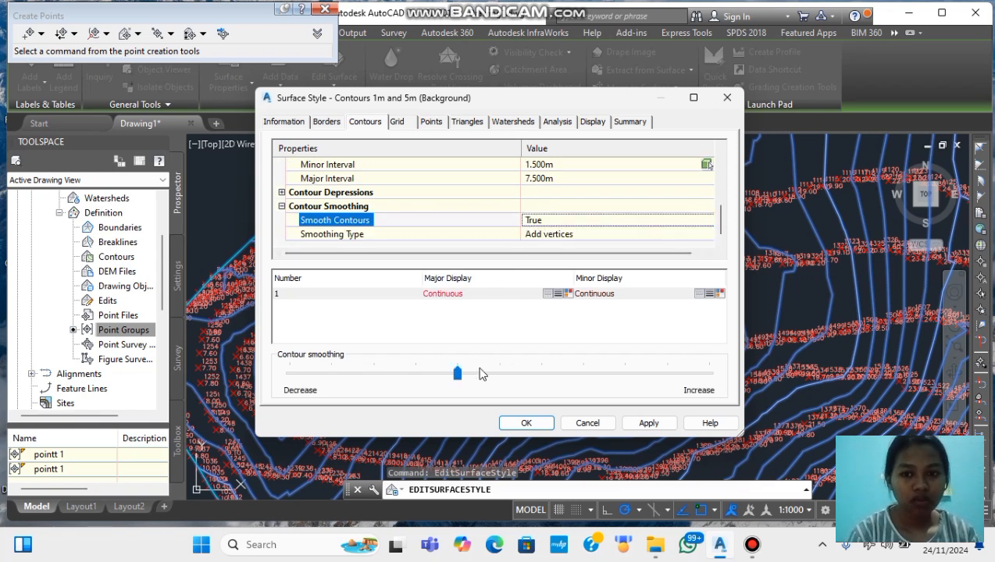
drag(456, 375, 665, 381)
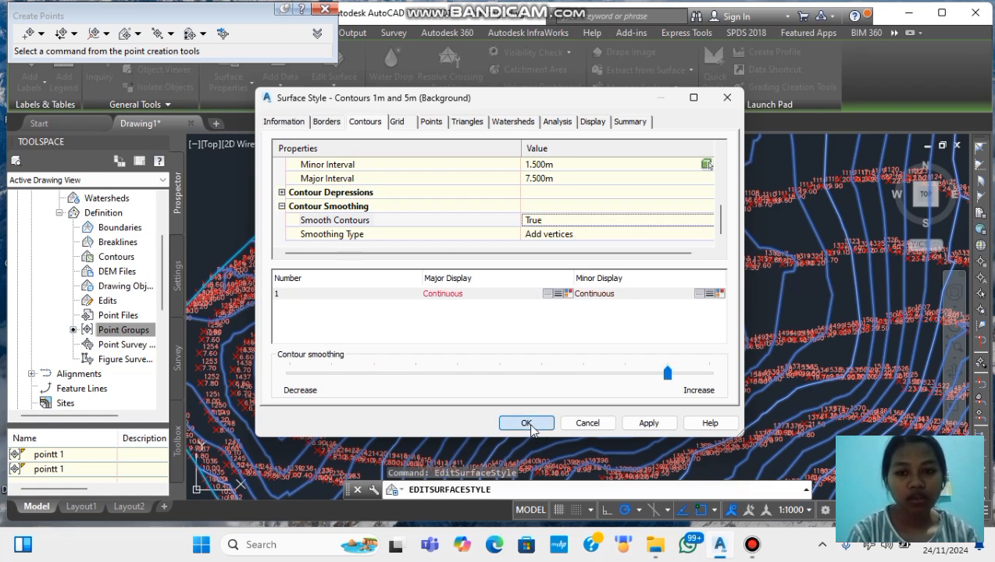
click(527, 423)
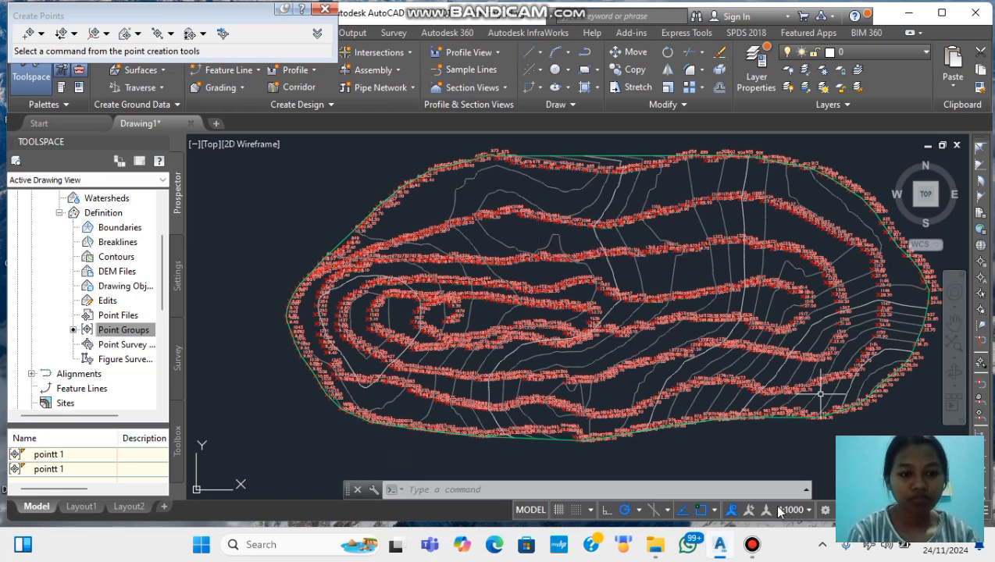
click(753, 546)
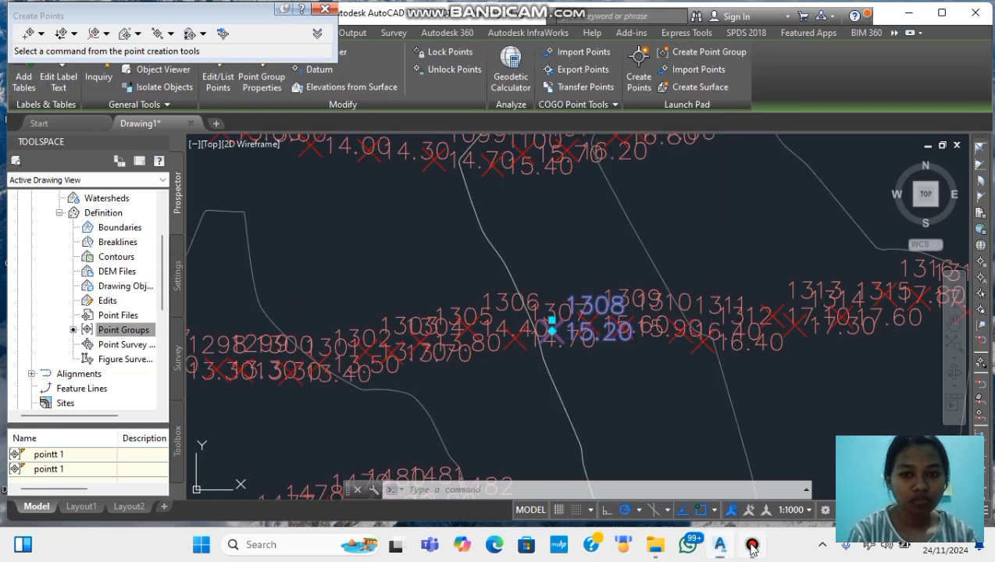
click(752, 547)
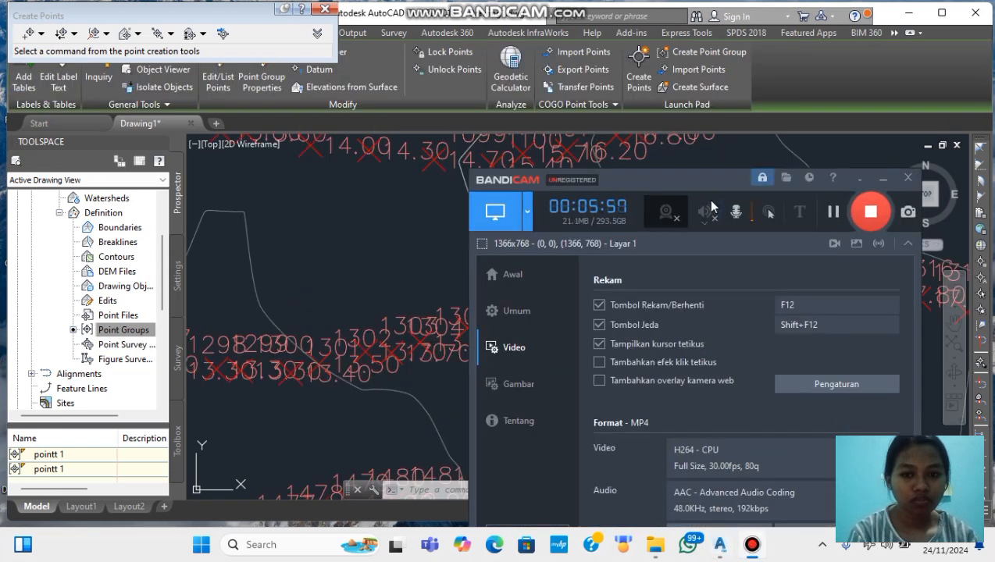
click(883, 178)
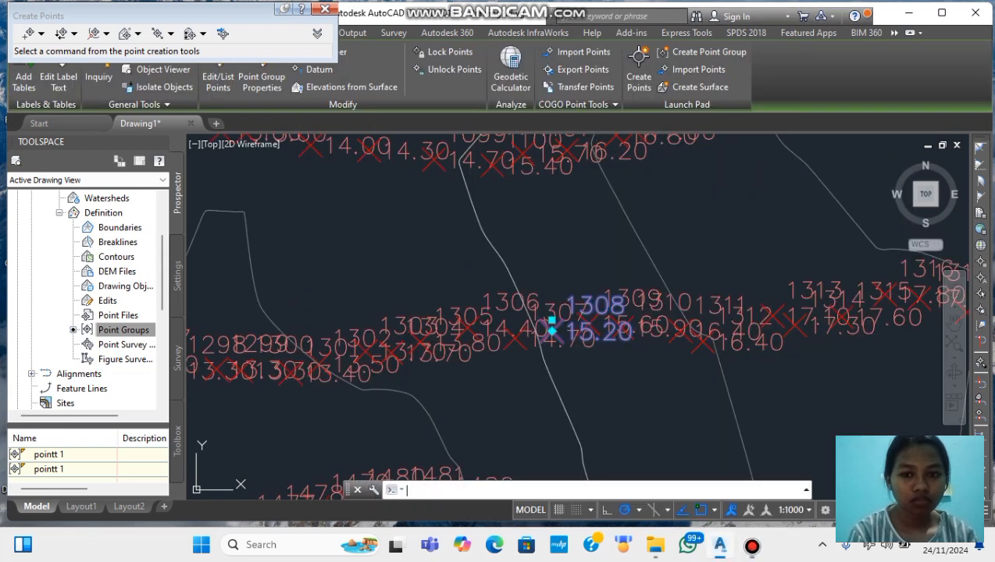
Step: Select all points similar to the chosen survey point and set annotation objects to show at all scales
right_click(610, 350)
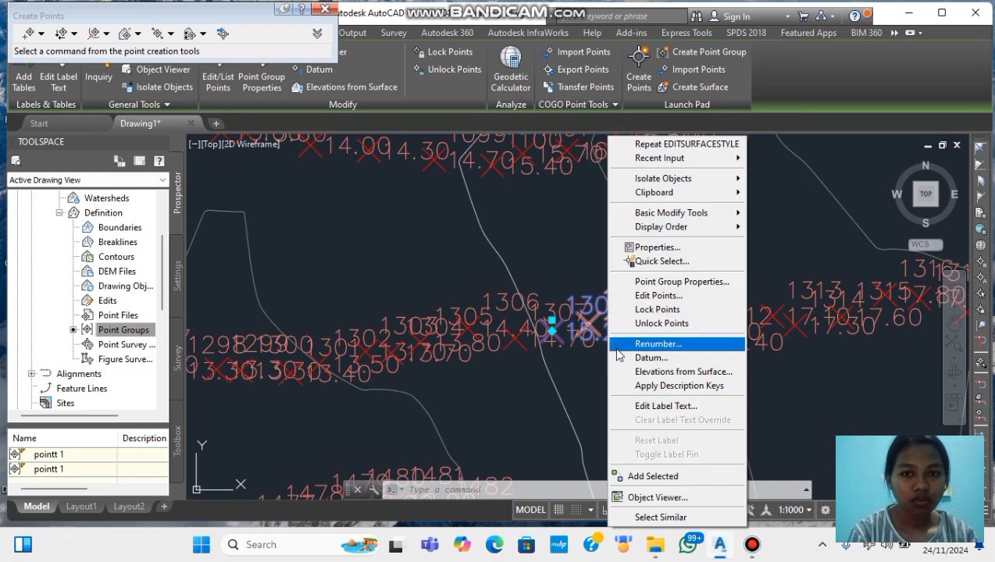
click(662, 517)
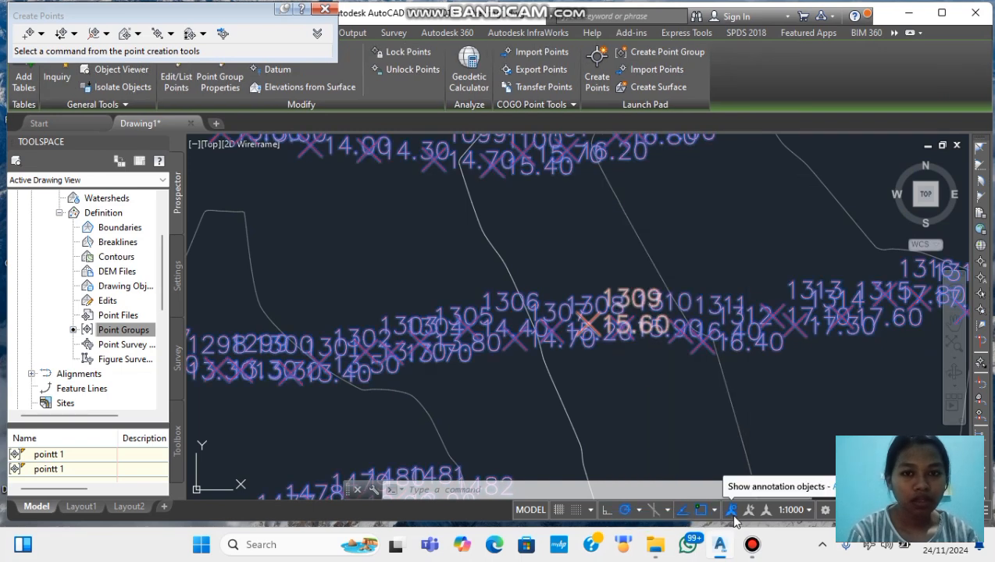
click(732, 511)
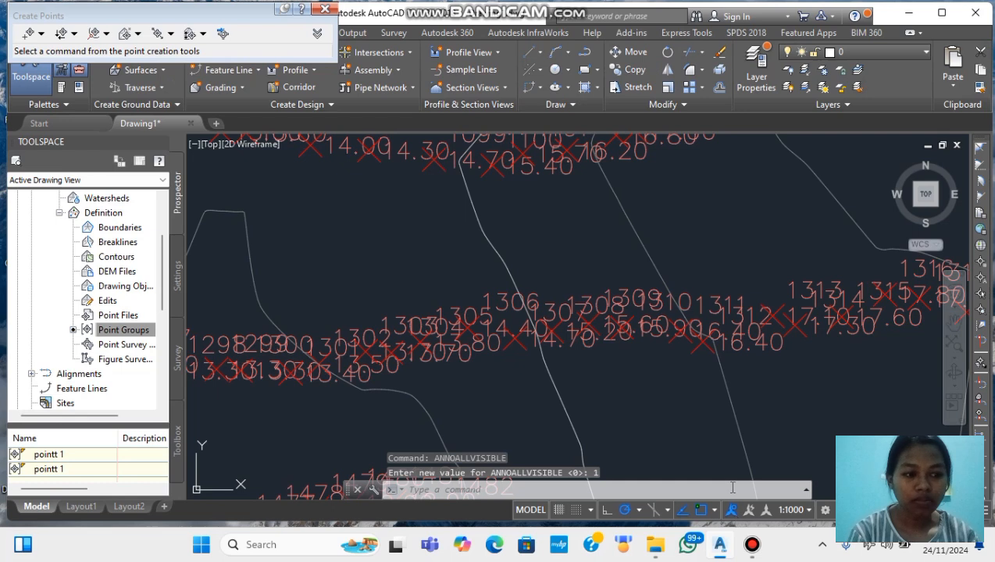
Step: Close the point creation tools and start a new blank drawing
scroll(720, 441, down, 5)
scroll(717, 429, down, 2)
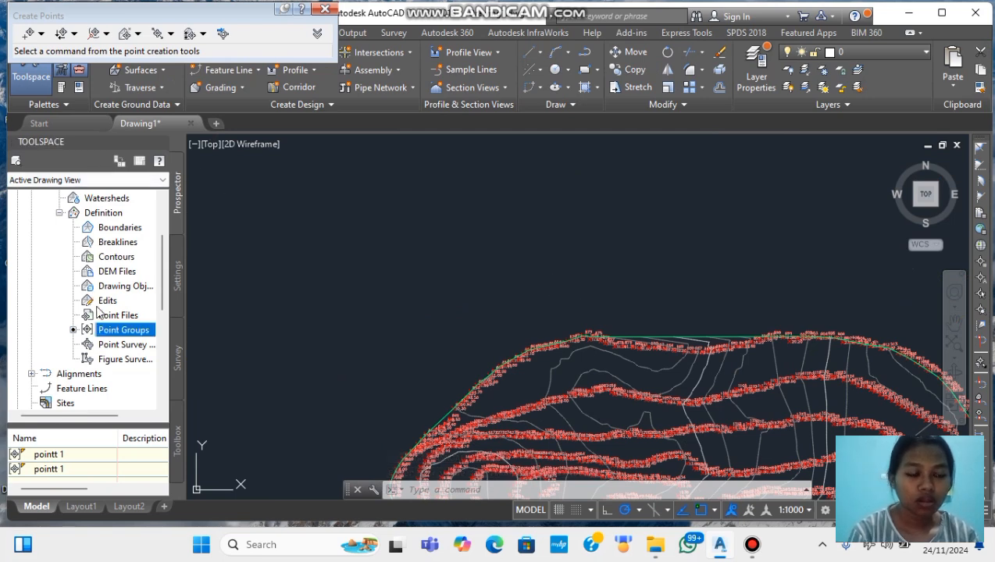
scroll(98, 312, up, 2)
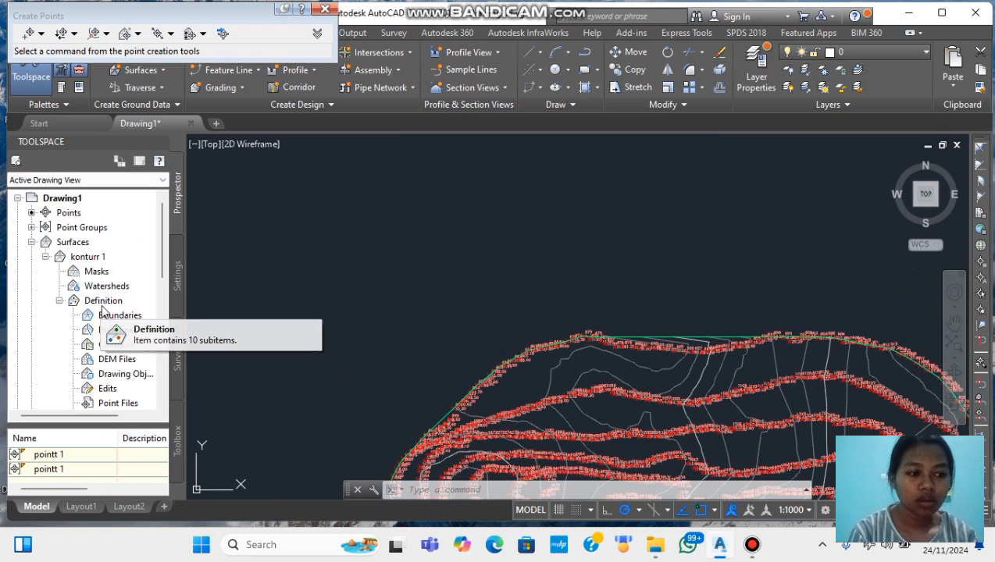
click(323, 9)
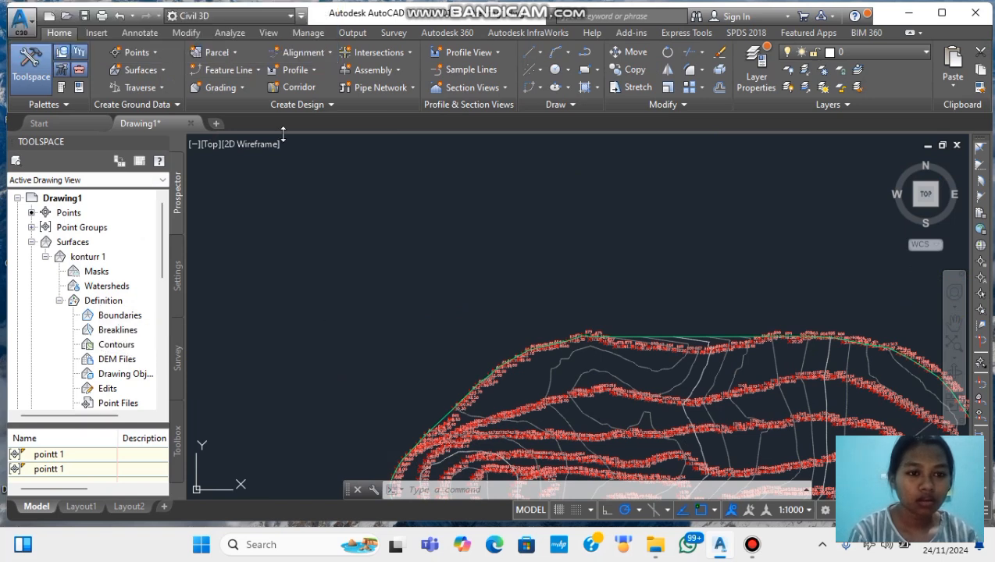
click(217, 123)
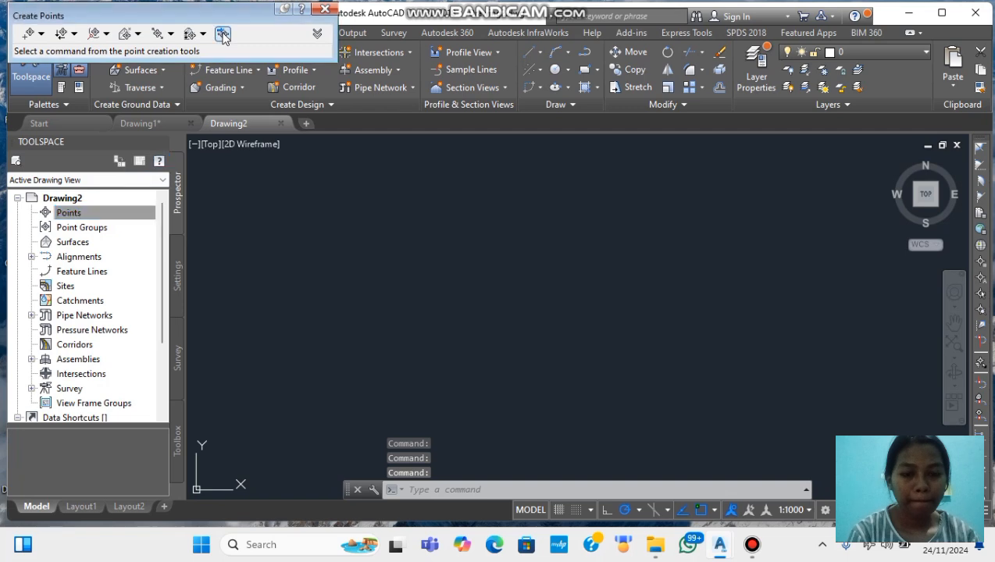
Step: Import the points from data jalan fixx.txt in PENZ (space delimited) format, with adding points to a point group enabled
click(223, 34)
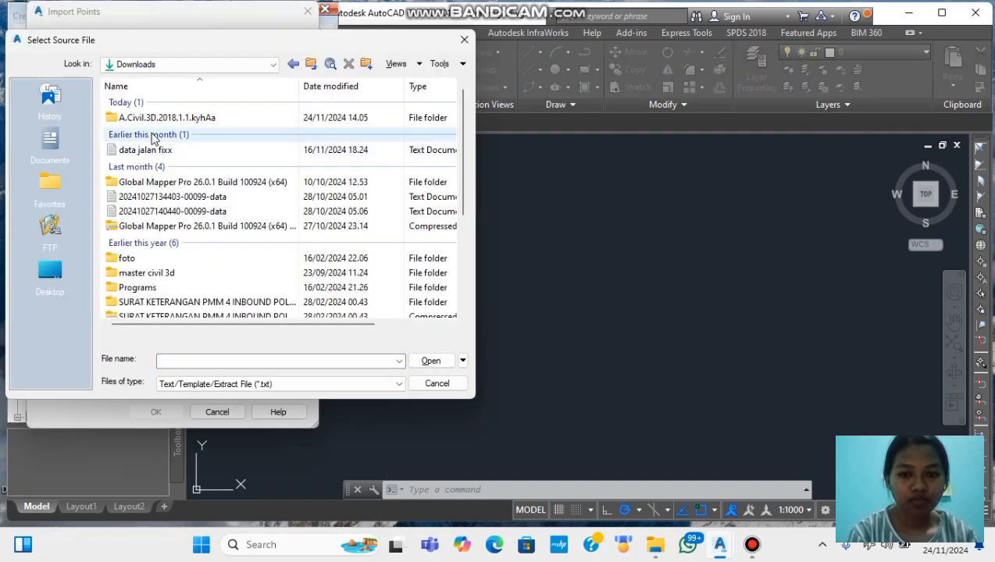
double_click(146, 184)
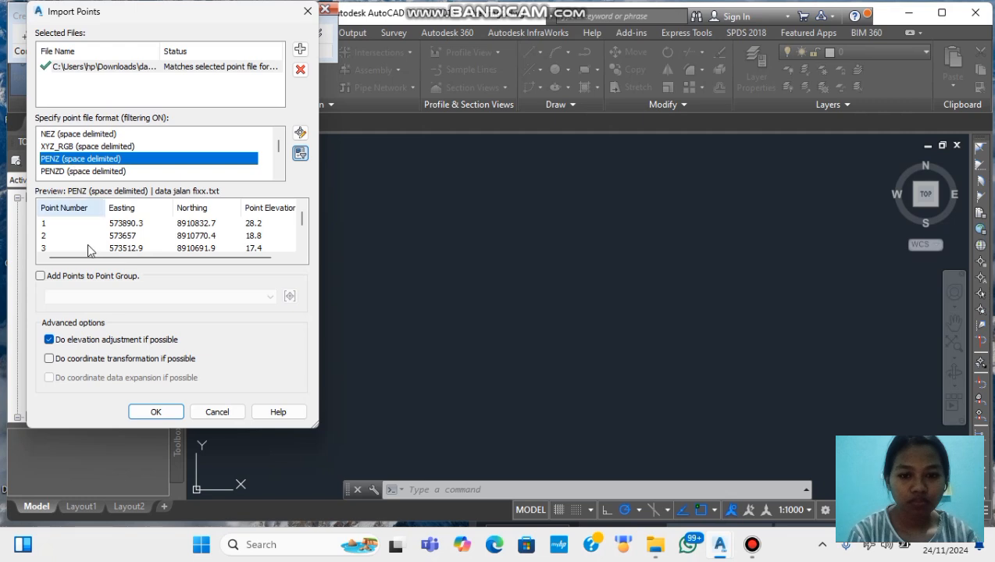
click(58, 277)
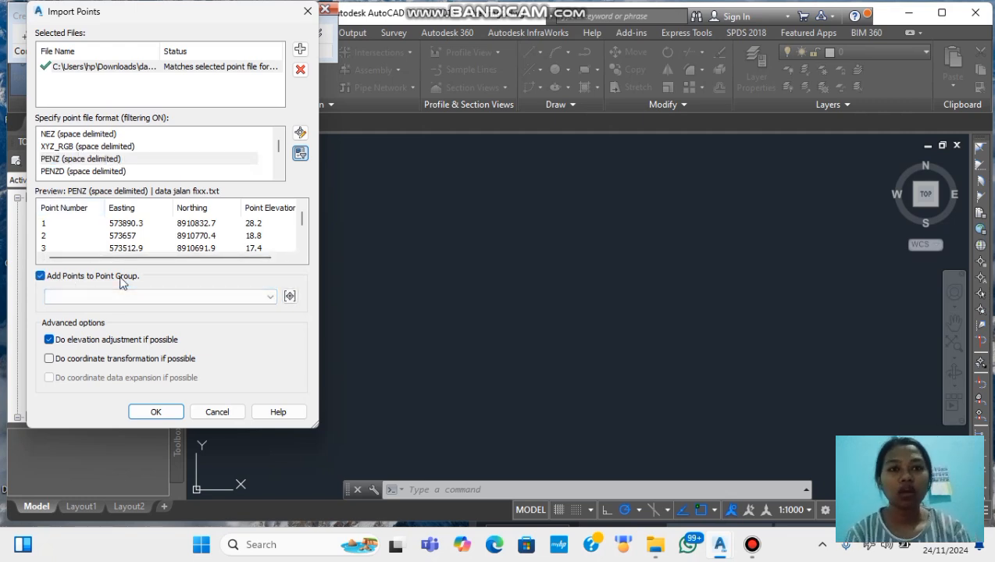
click(155, 412)
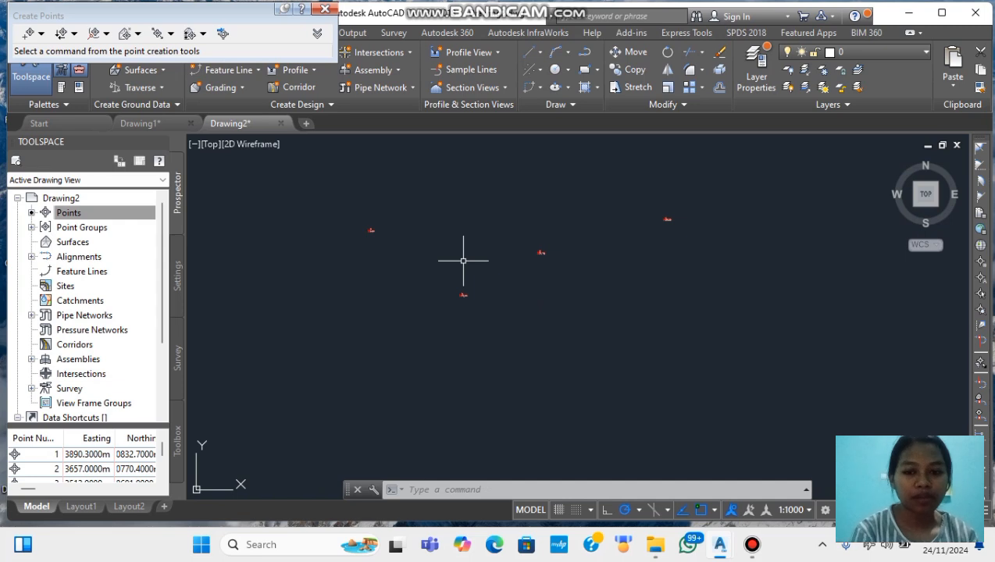
Step: Draw a line from the centre of point 1 to the centre of point 2
text(line)
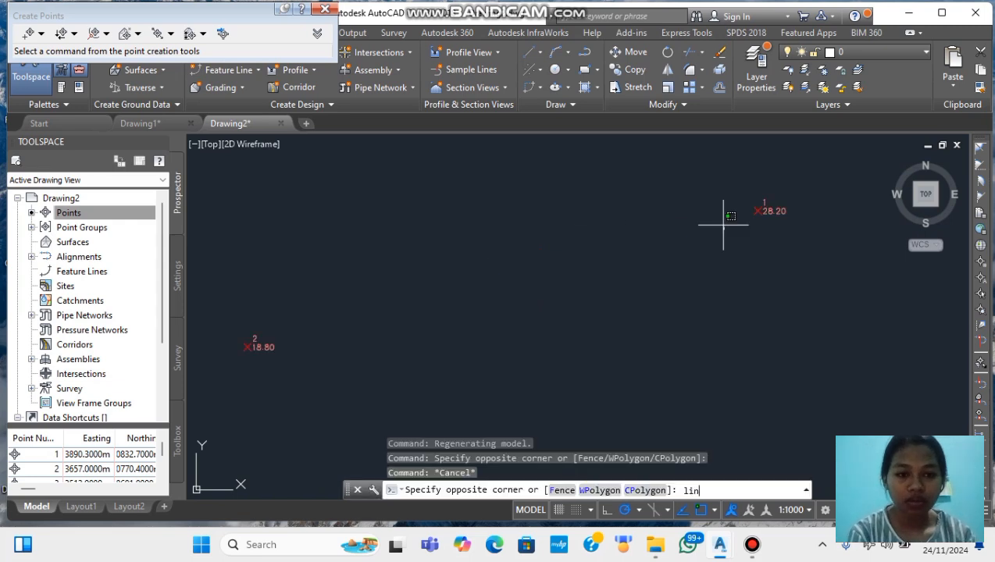
key(Return)
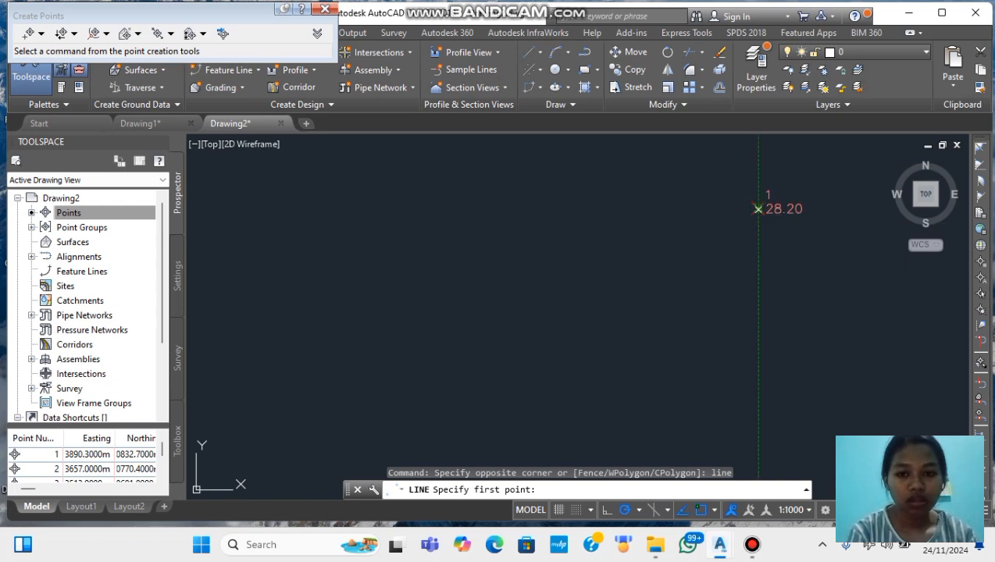
click(756, 209)
scroll(518, 324, down, 3)
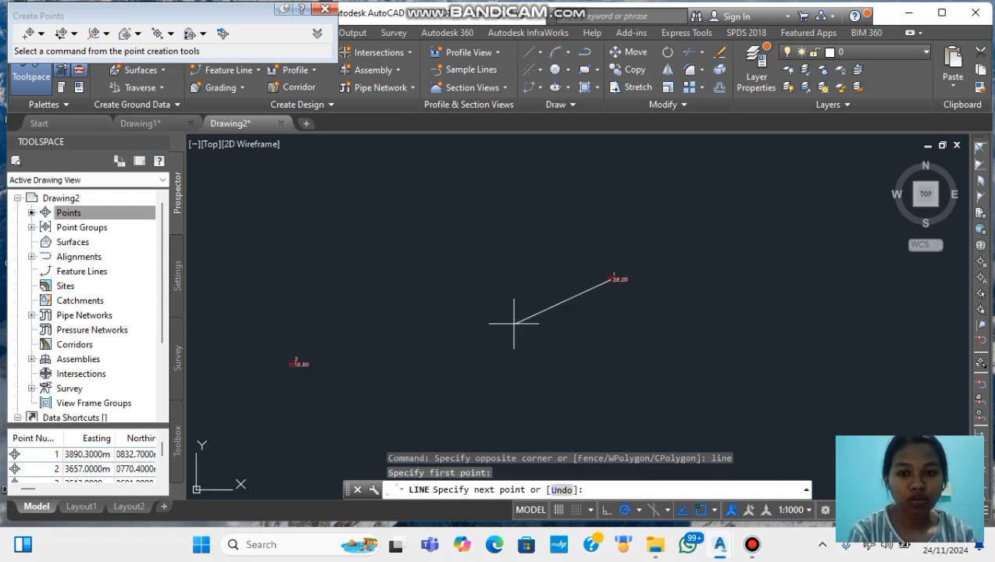
scroll(255, 397, up, 6)
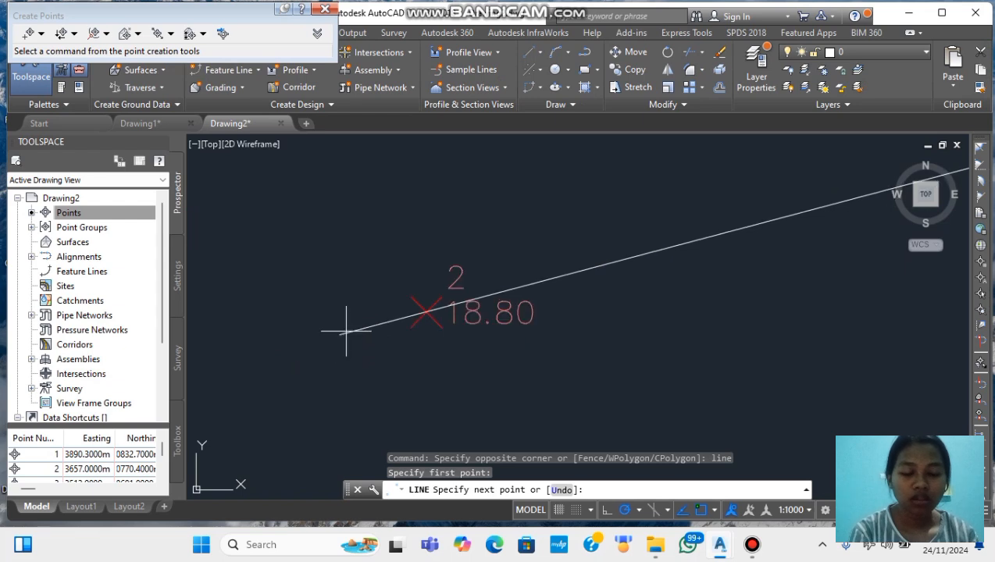
scroll(356, 328, up, 7)
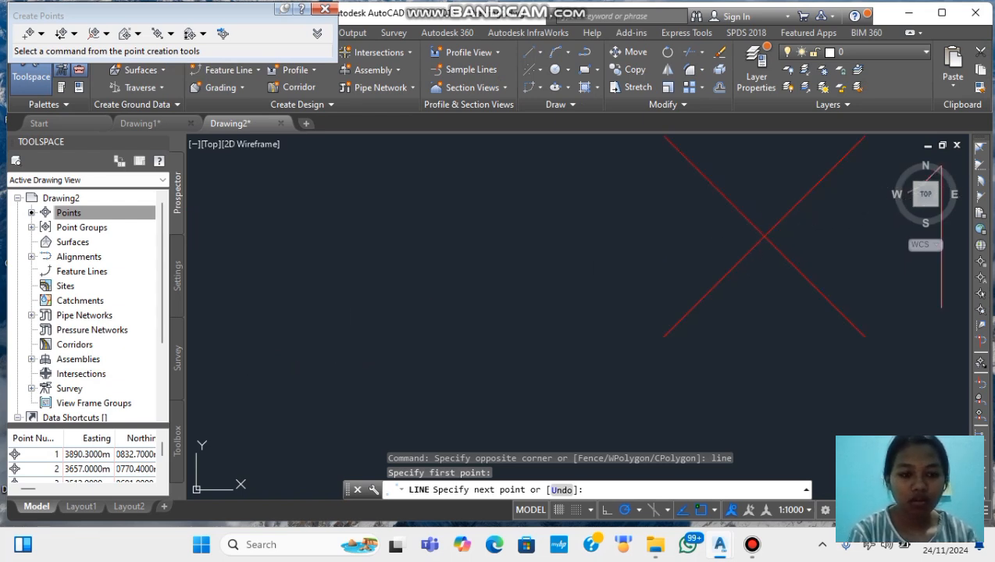
click(762, 236)
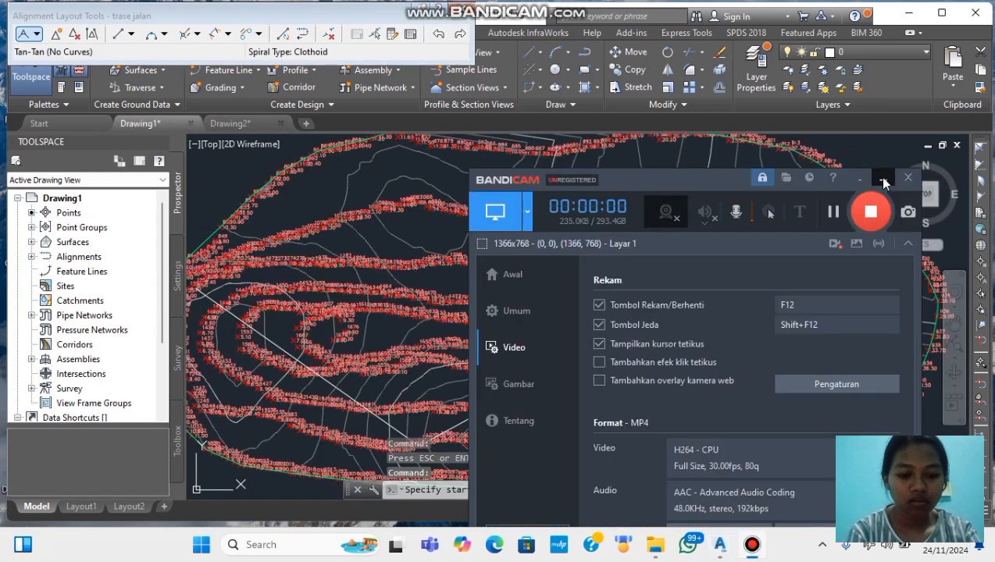
Step: Lay out the trase jalan alignment in Drawing1 with Tangent-Tangent (No Curves), tracing the road line from its eastern end
click(883, 180)
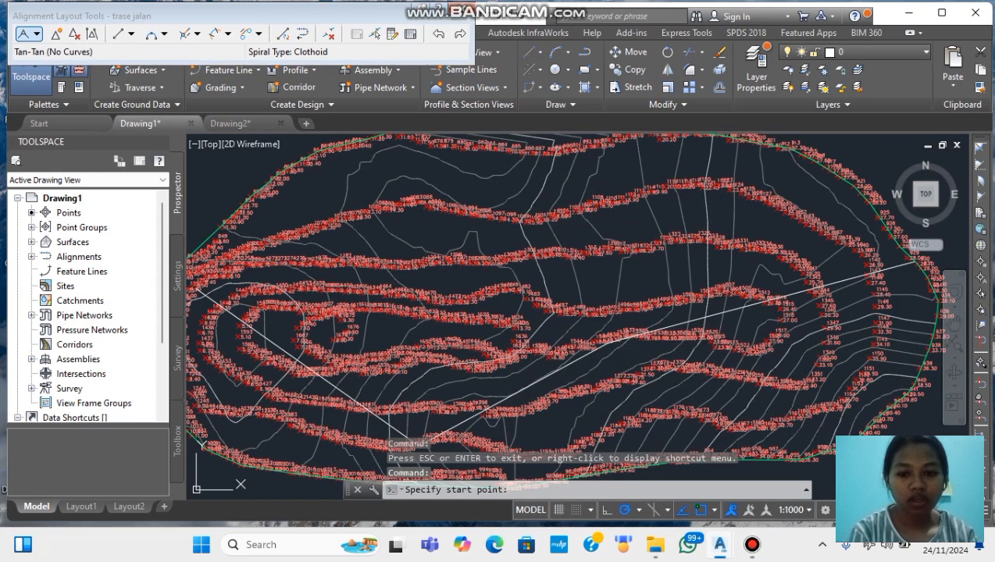
scroll(913, 266, up, 3)
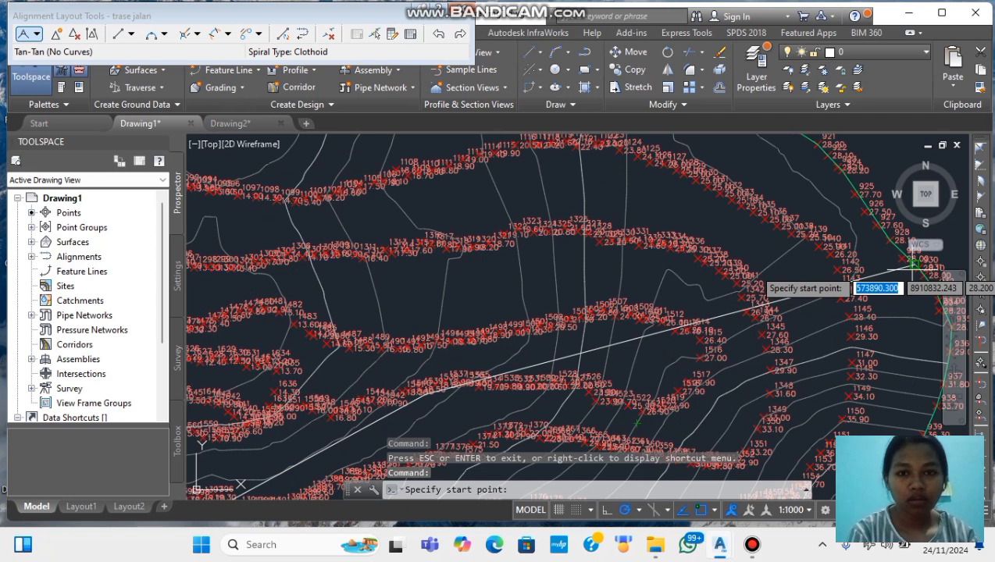
click(913, 265)
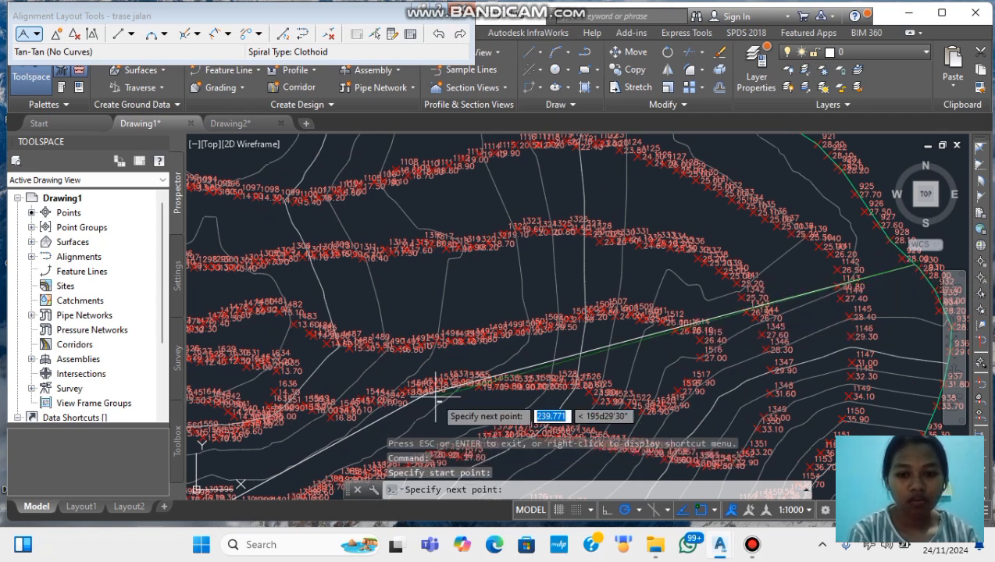
scroll(270, 234, down, 3)
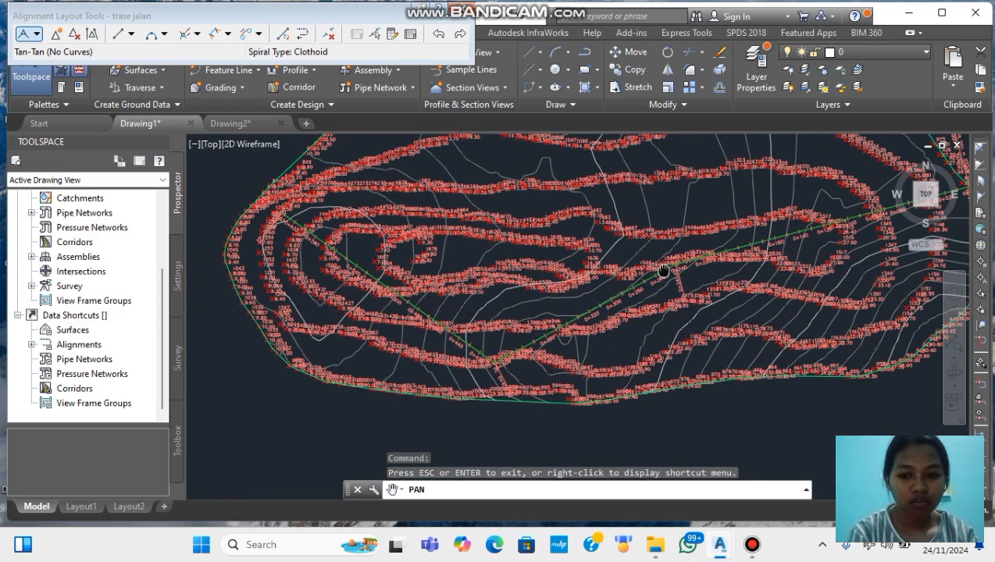
Step: Set the station increment of the trase jalan alignment's major station labels to 50 m
drag(662, 271, 545, 261)
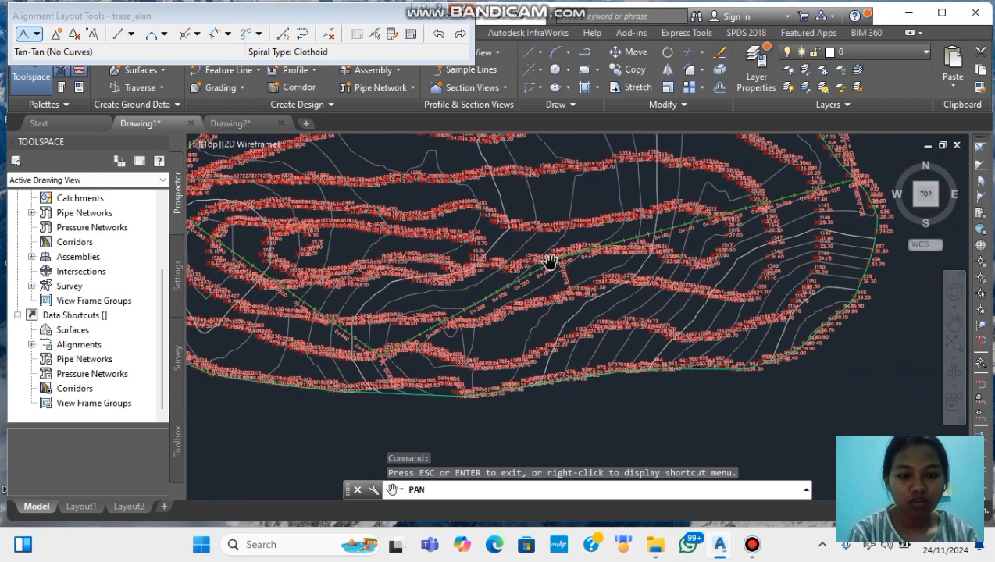
scroll(522, 281, up, 5)
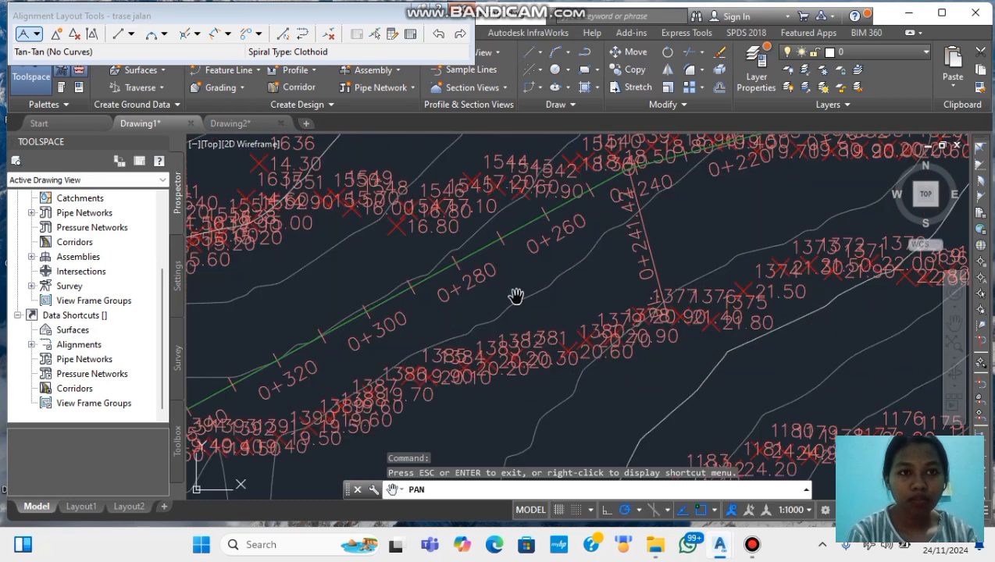
key(Escape)
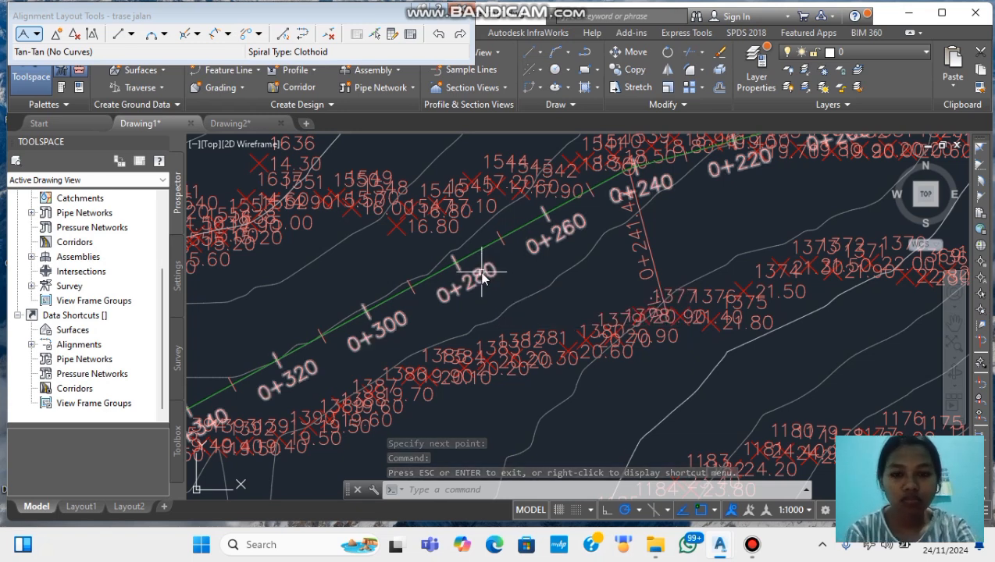
right_click(484, 275)
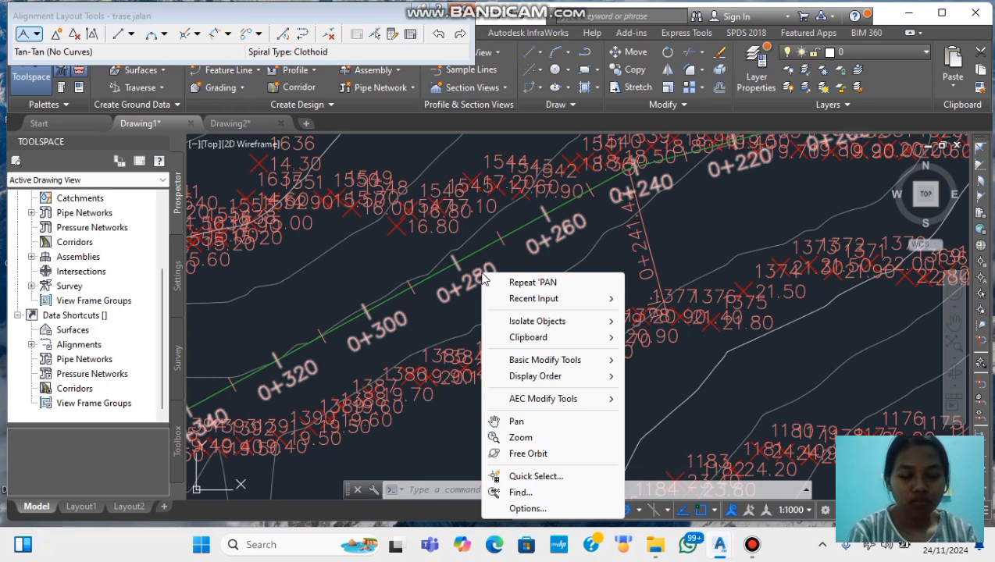
click(545, 246)
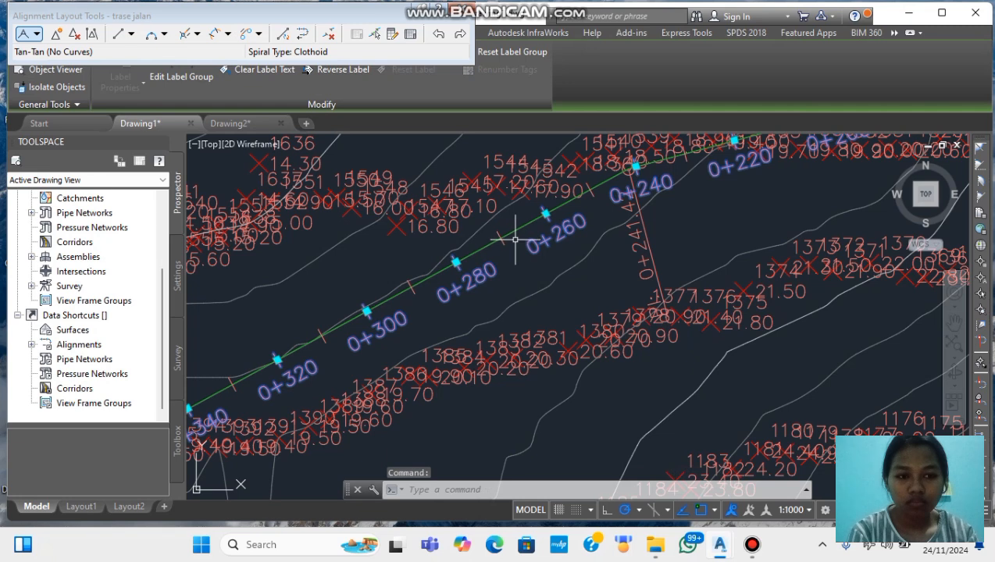
right_click(490, 292)
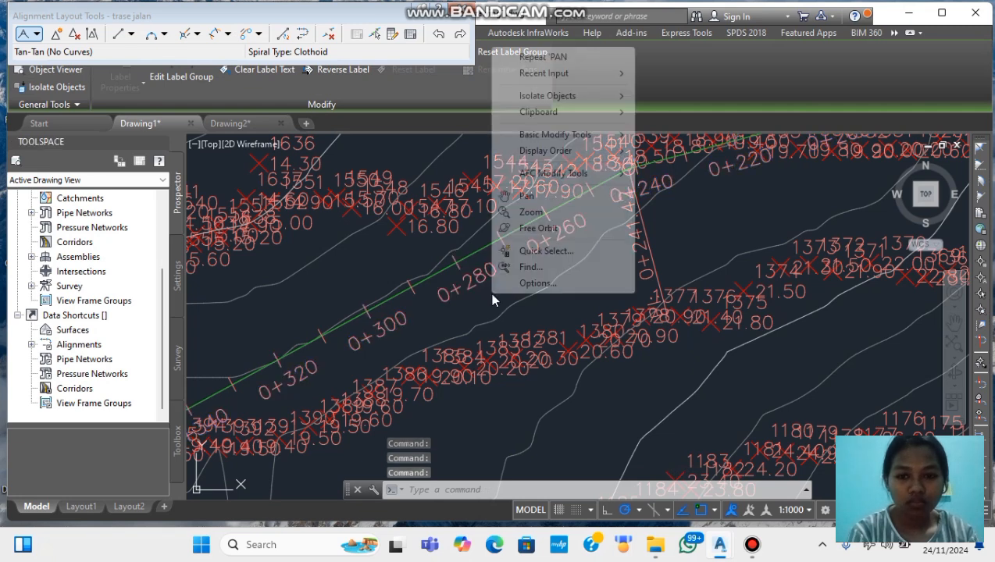
click(489, 292)
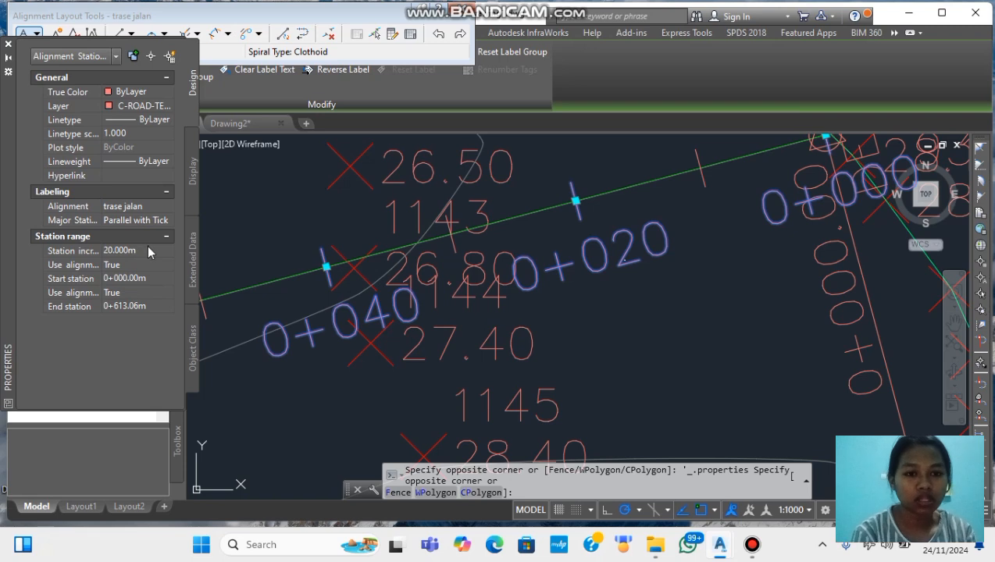
click(752, 547)
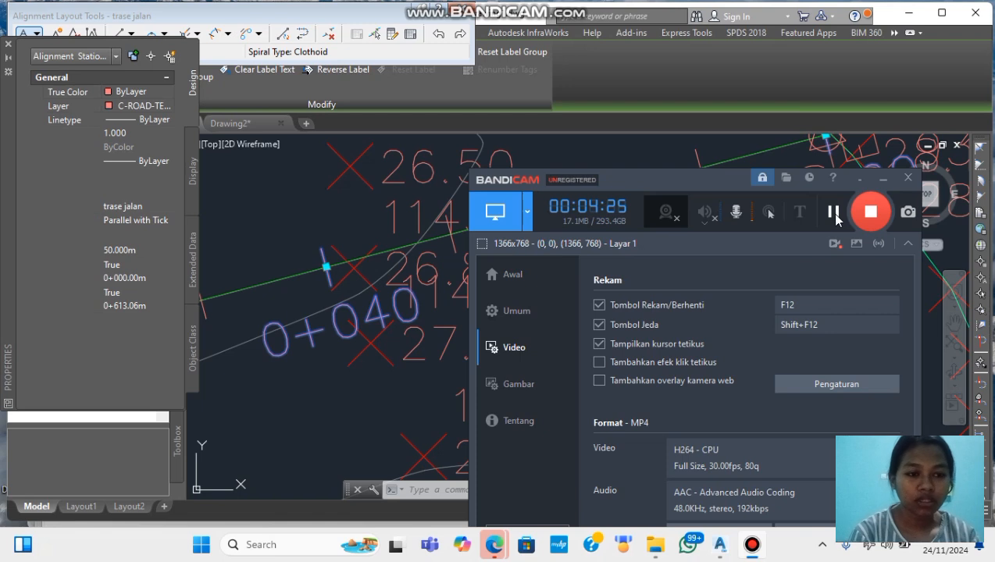
click(880, 182)
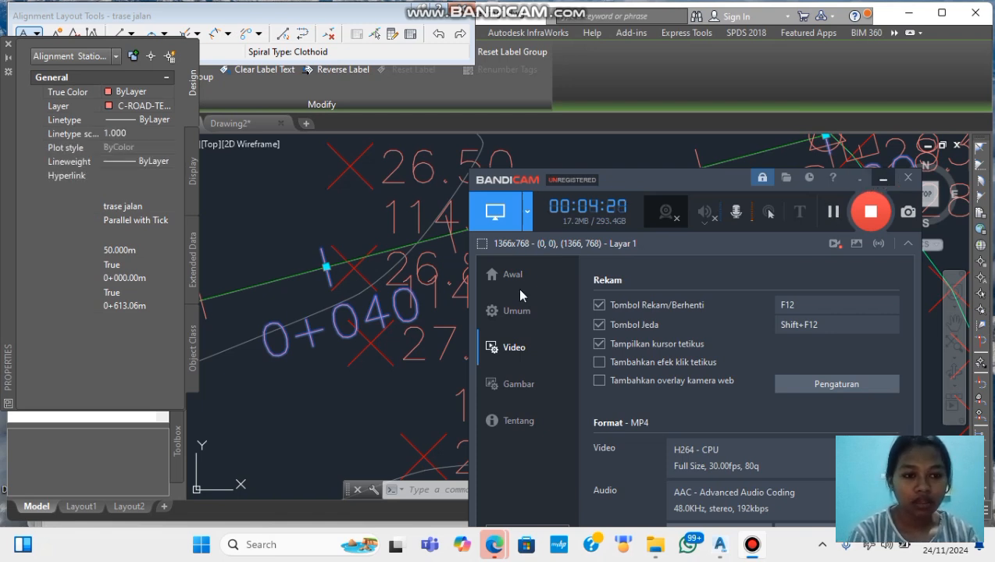
click(373, 304)
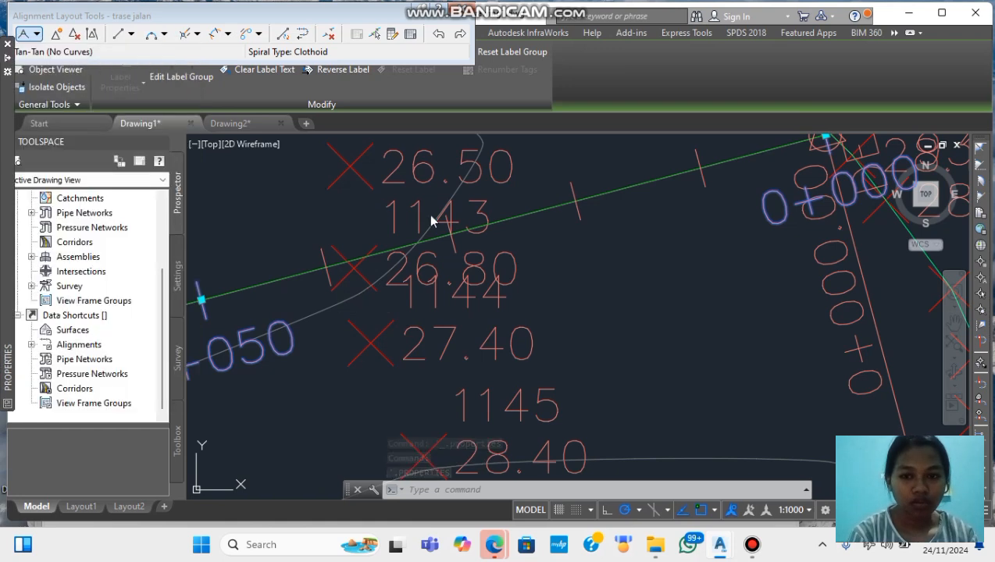
Step: Offset the trase jalan alignment by 11.5 to both sides to draw the road edge lines
scroll(365, 211, down, 3)
text(o)
key(Return)
scroll(500, 312, down, 3)
scroll(681, 312, up, 2)
text(11.5)
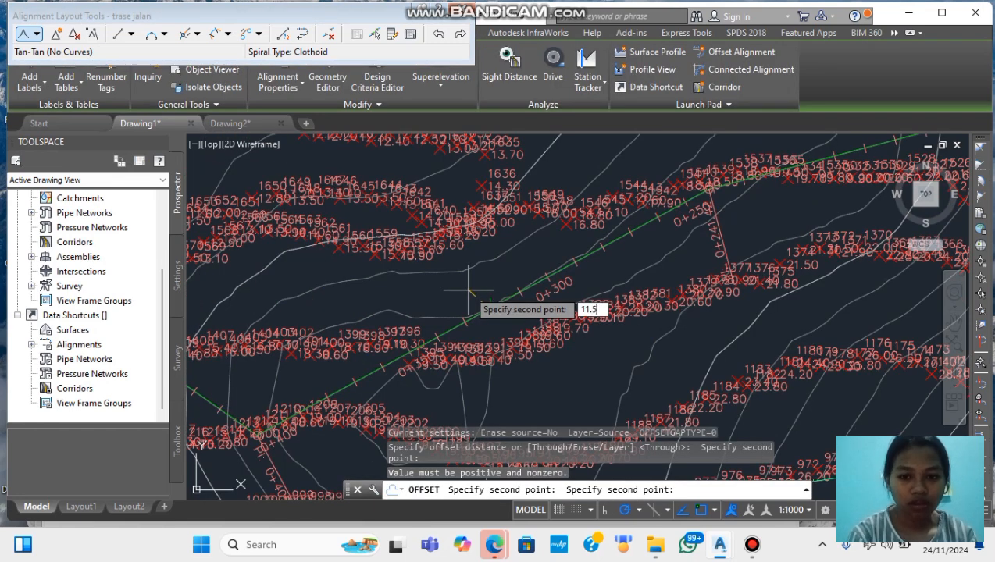
key(Return)
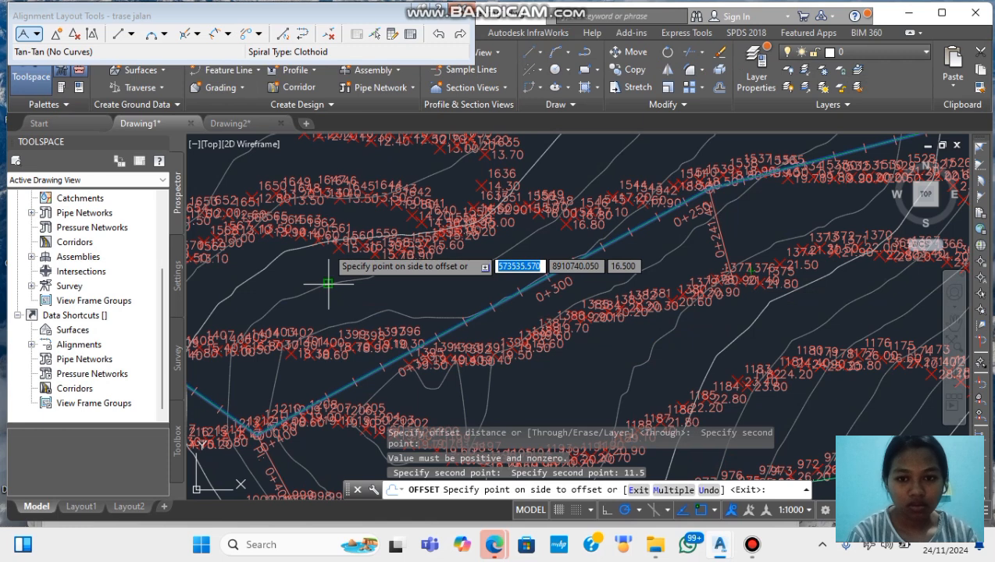
click(504, 297)
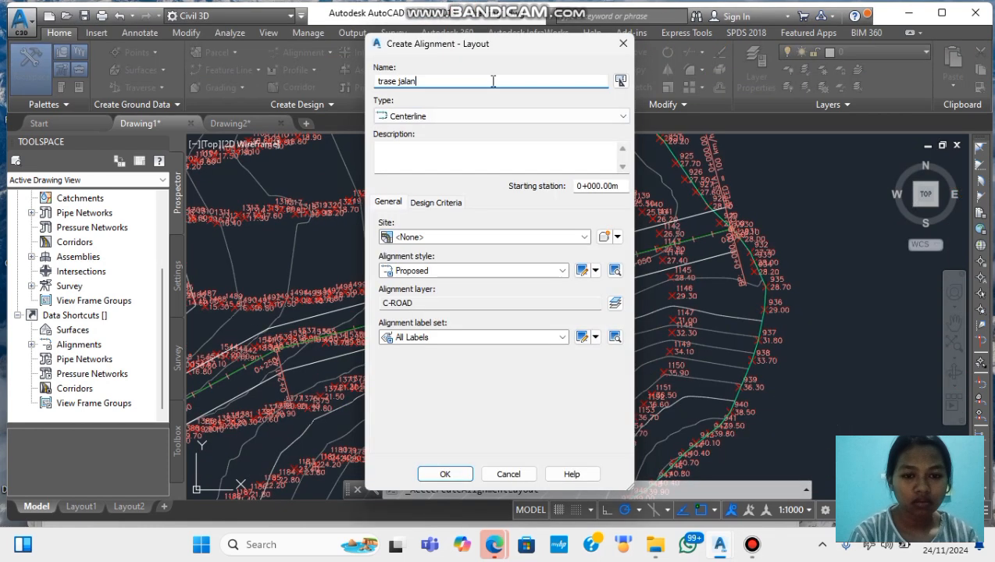
Step: Create a centerline alignment named trase jalan kanan and start its Tangent-Tangent (No Curves) layout at the northern offset line's eastern end
text(kanan)
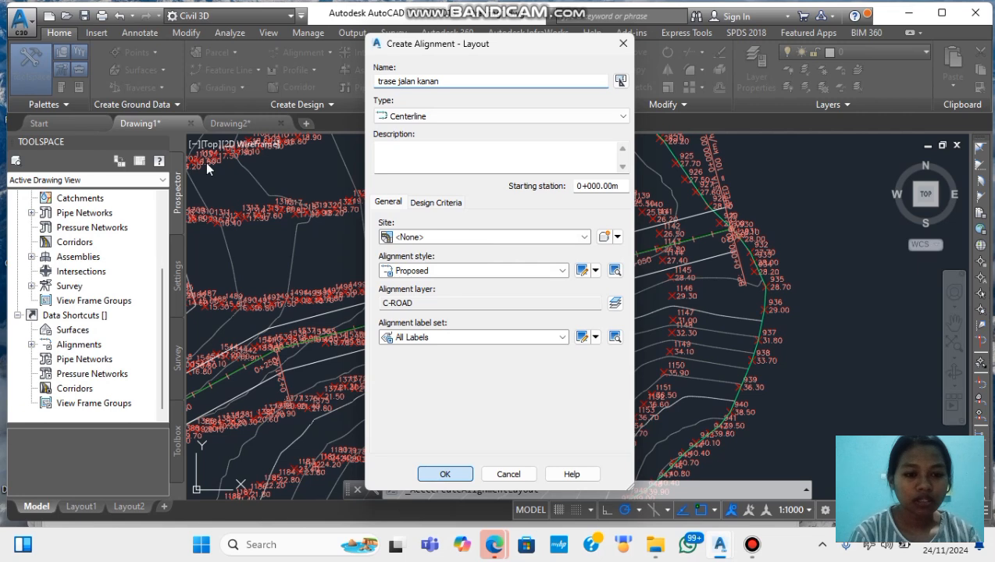
key(Return)
click(21, 35)
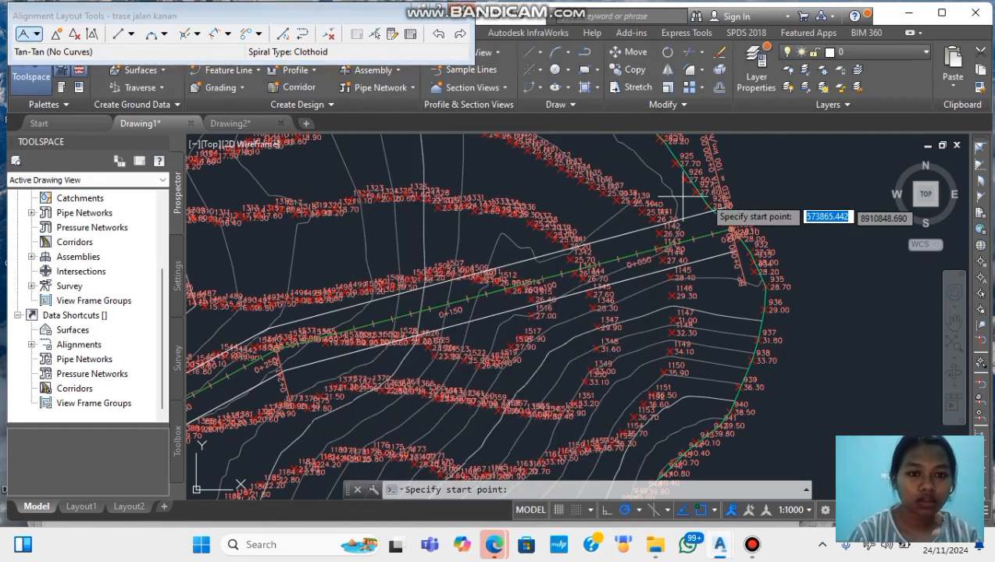
scroll(717, 199, up, 2)
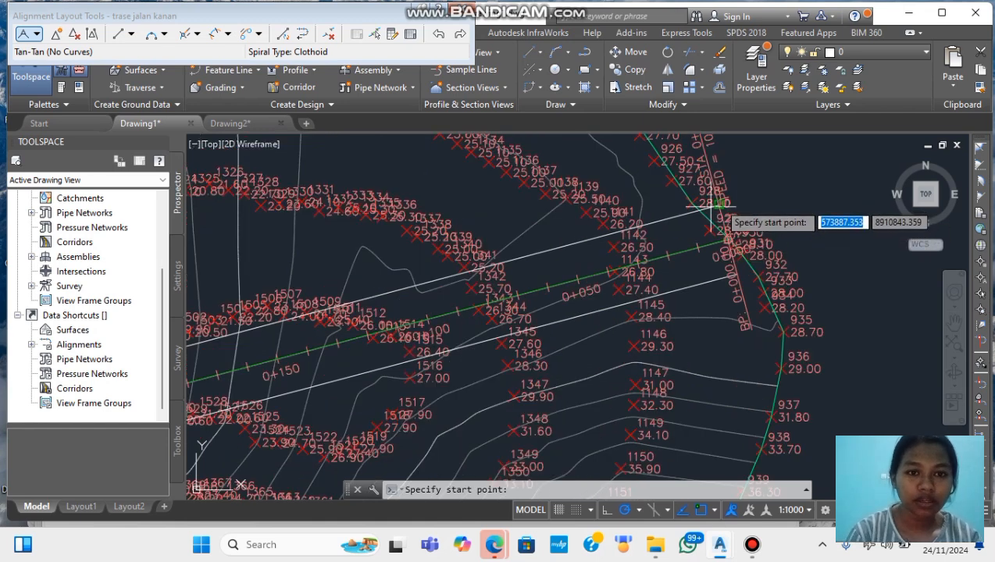
click(712, 206)
Step: Trace the trase jalan kanan tangents westward along the northern offset line through its two bend endpoints
scroll(234, 336, down, 2)
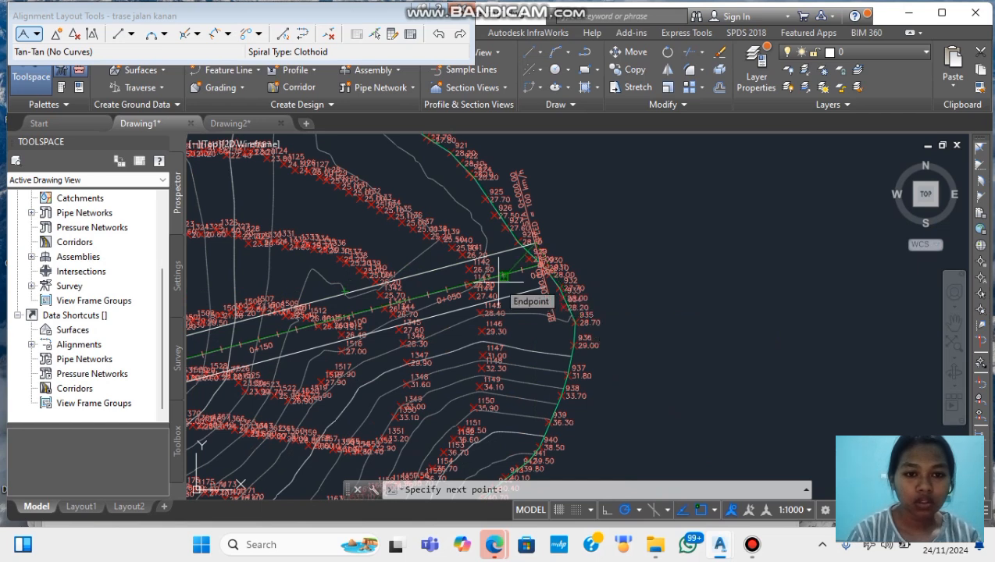
click(957, 323)
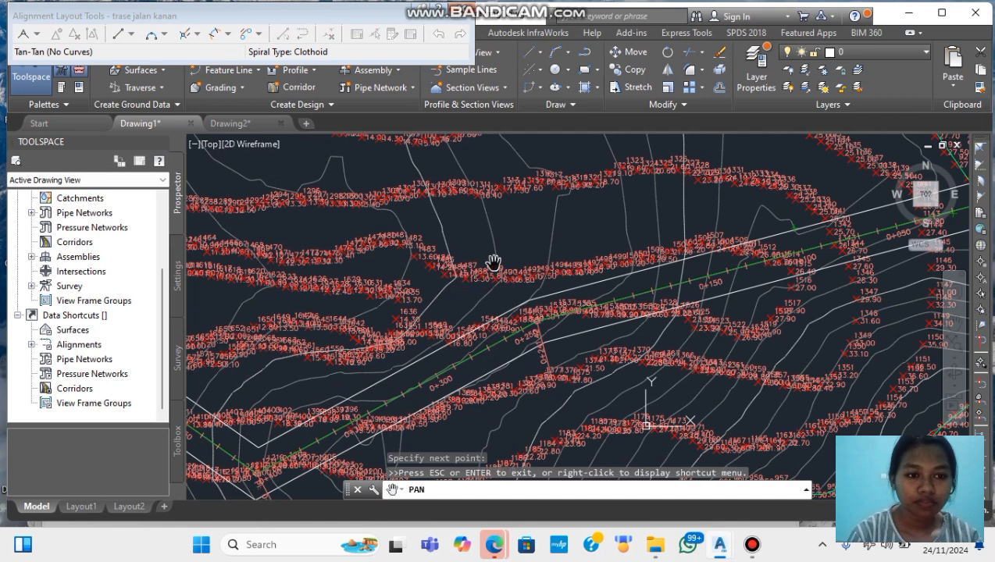
key(Escape)
scroll(517, 309, up, 4)
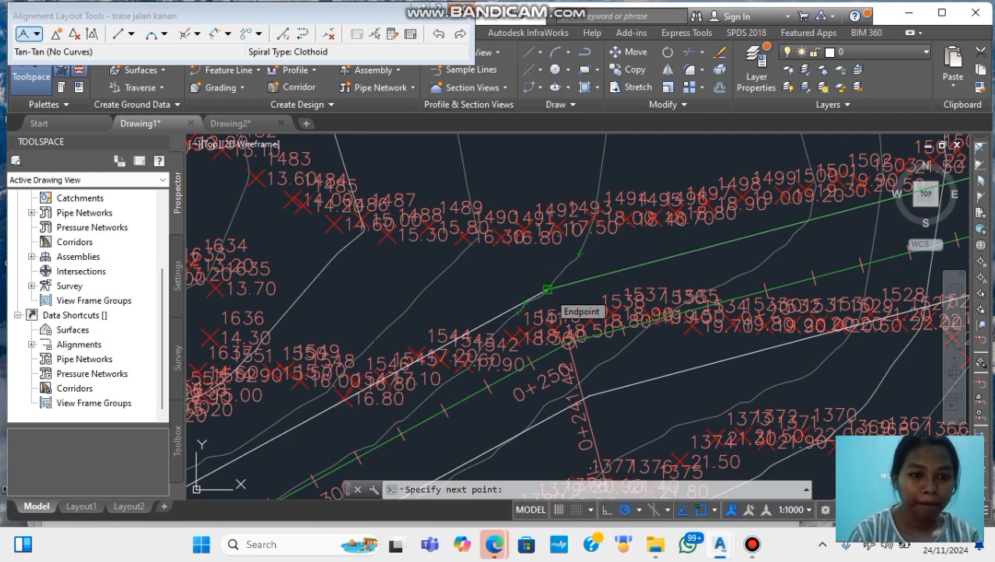
scroll(547, 289, down, 4)
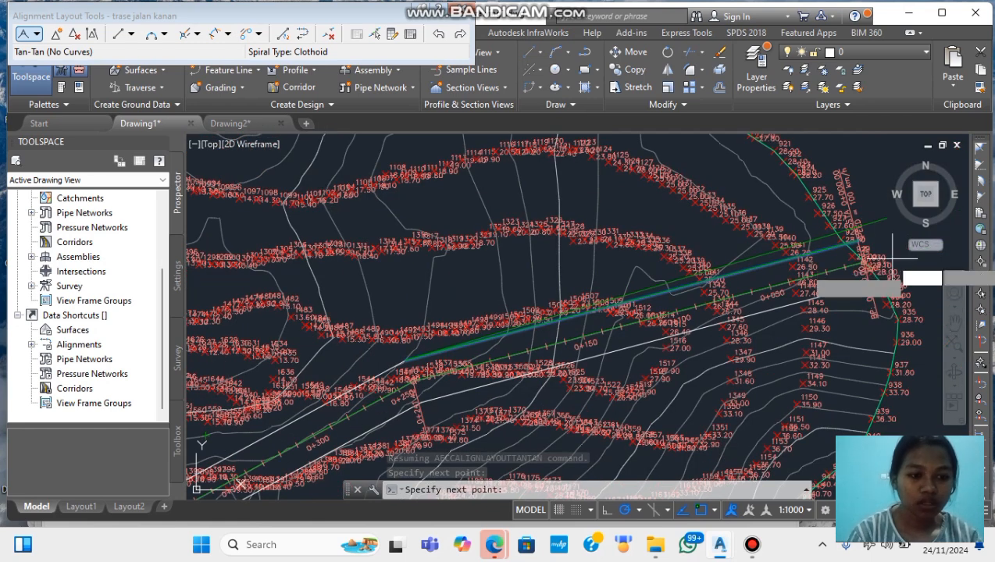
click(953, 320)
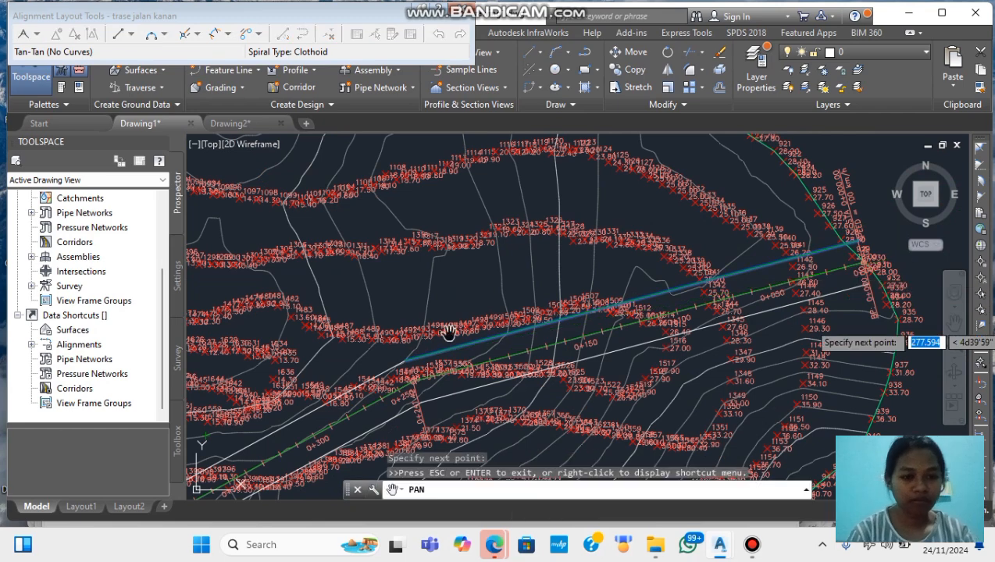
drag(449, 333, 556, 328)
scroll(557, 328, up, 4)
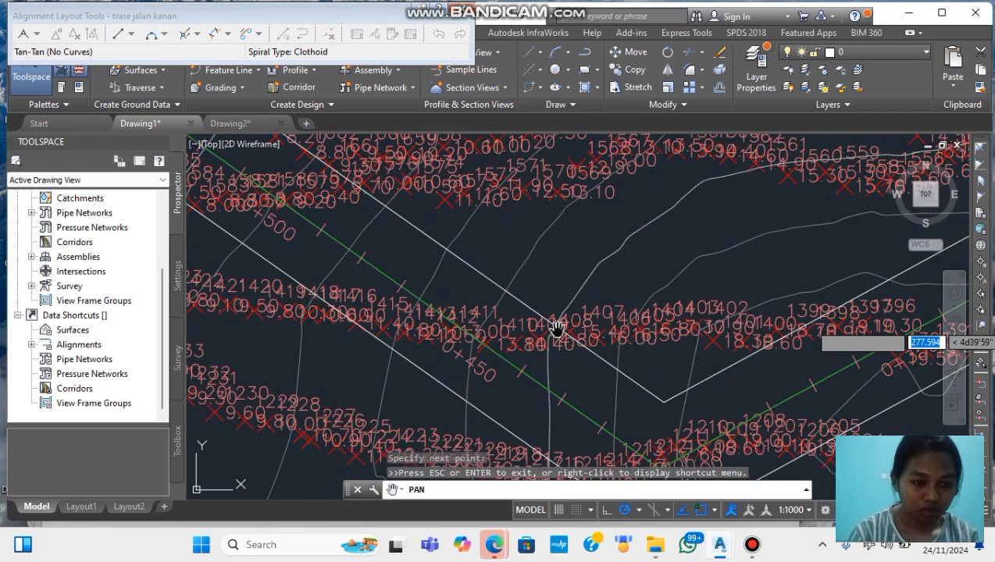
key(Escape)
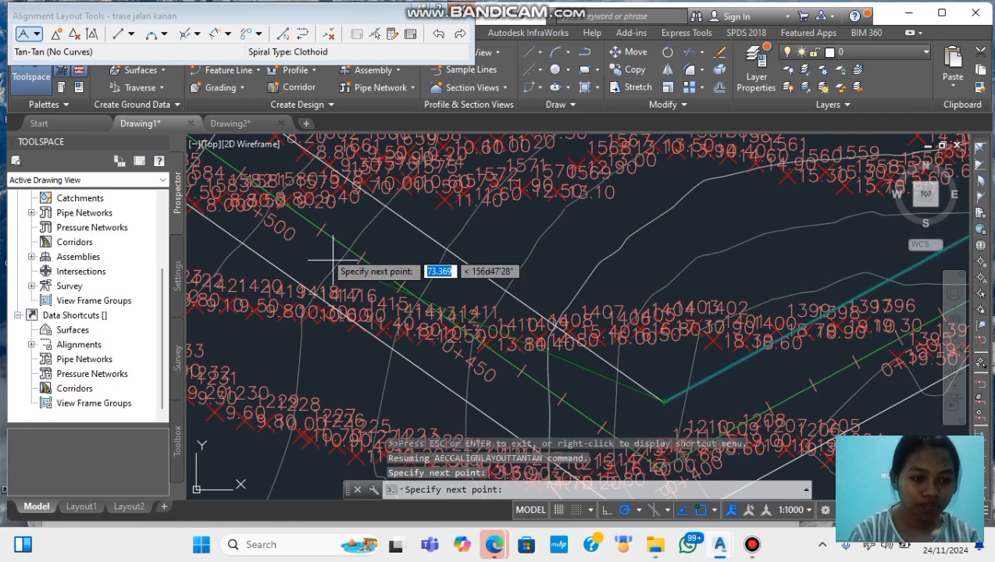
Step: Extend the trase jalan kanan alignment to the northern offset line's western endpoint and finish the layout
scroll(313, 249, down, 3)
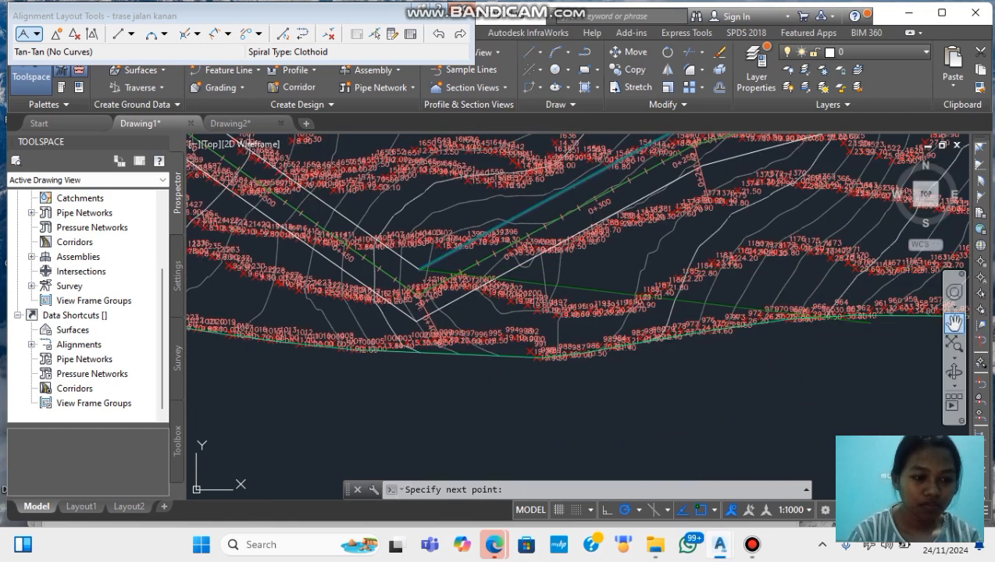
click(954, 322)
mouse_move(396, 222)
mouse_down()
mouse_move(641, 393)
mouse_move(428, 313)
mouse_move(446, 296)
mouse_up()
scroll(416, 299, up, 4)
key(Escape)
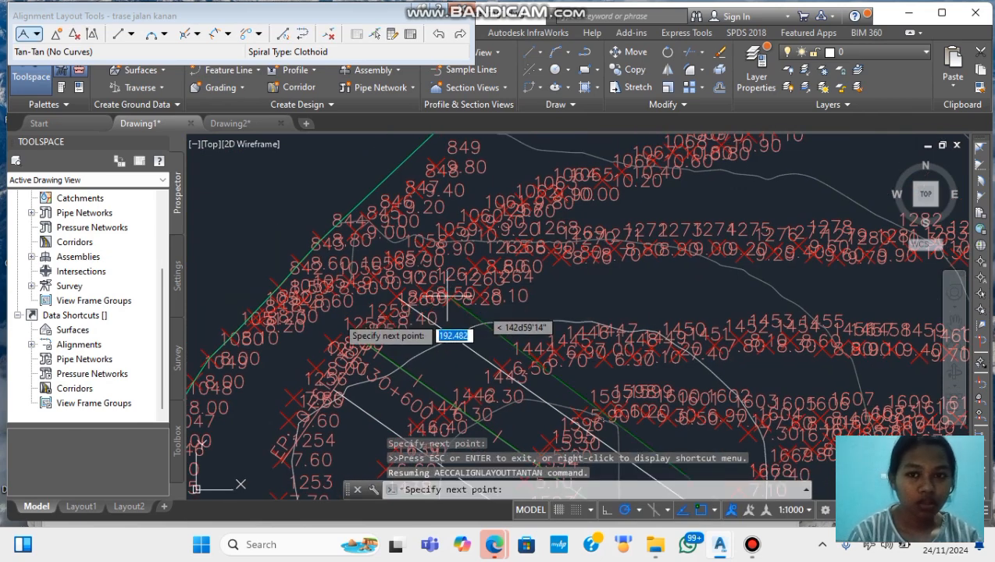
scroll(359, 306, up, 3)
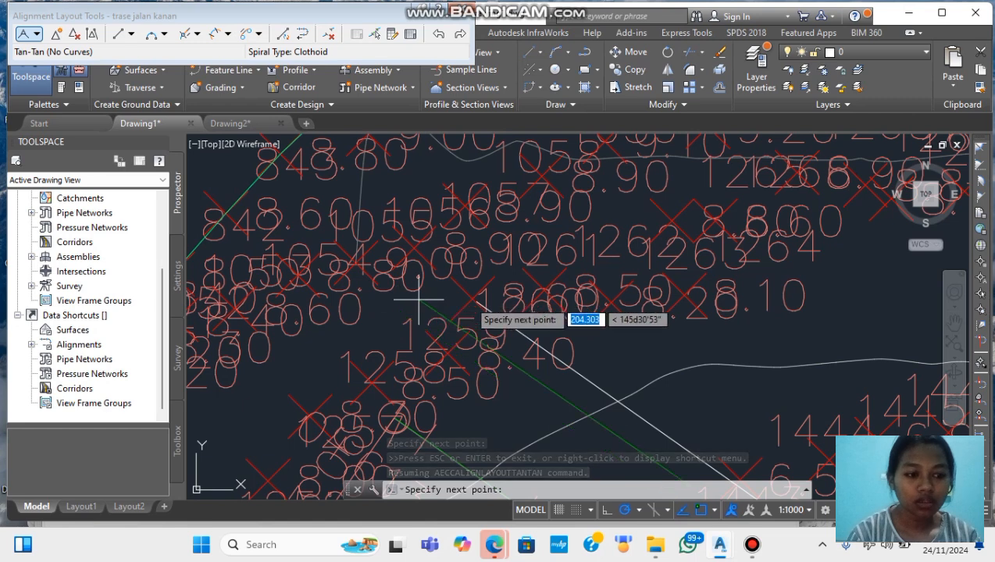
click(476, 300)
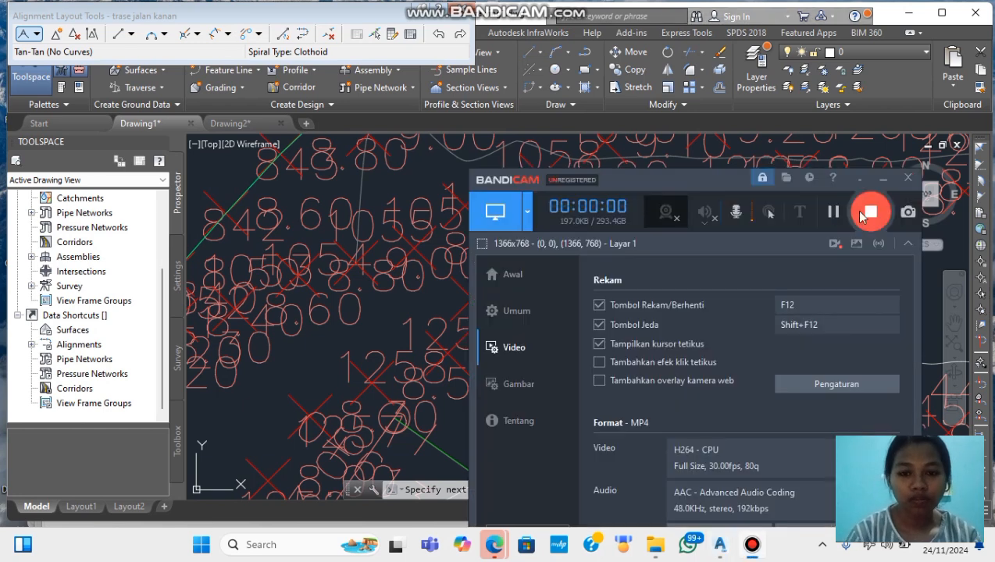
click(882, 178)
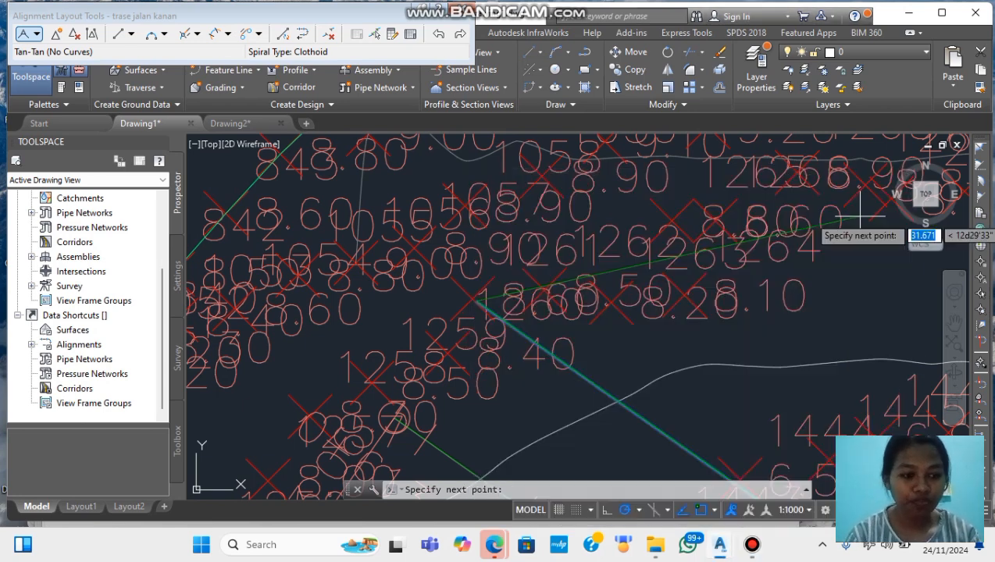
key(Return)
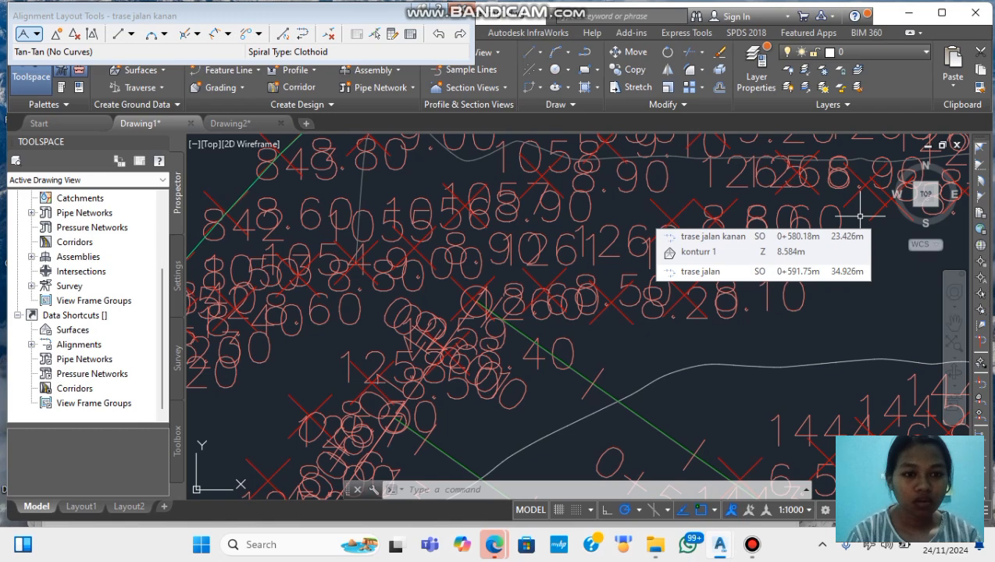
Step: Set the station increment of the trase jalan kanan alignment's major station labels to 50 m
scroll(627, 343, down, 3)
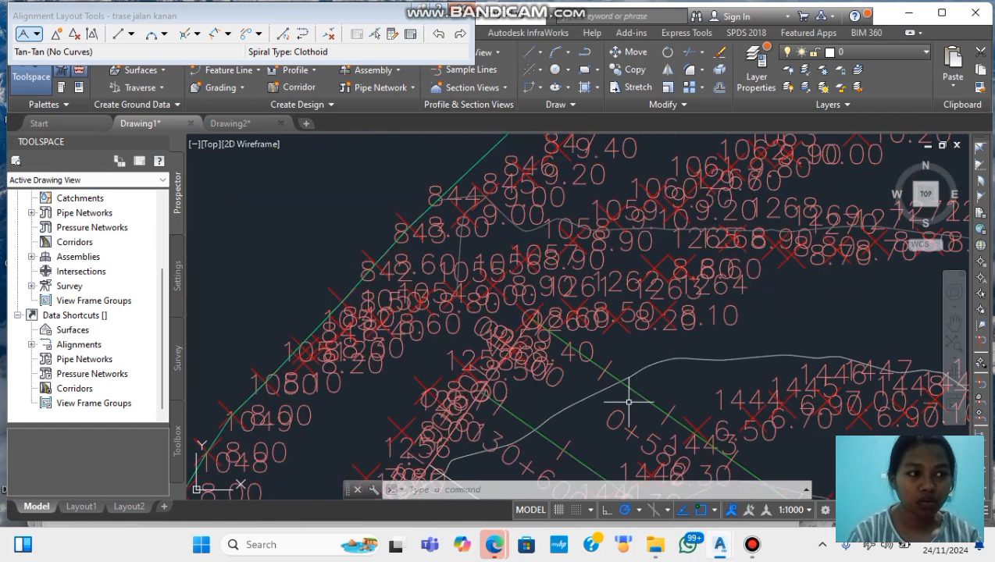
click(624, 416)
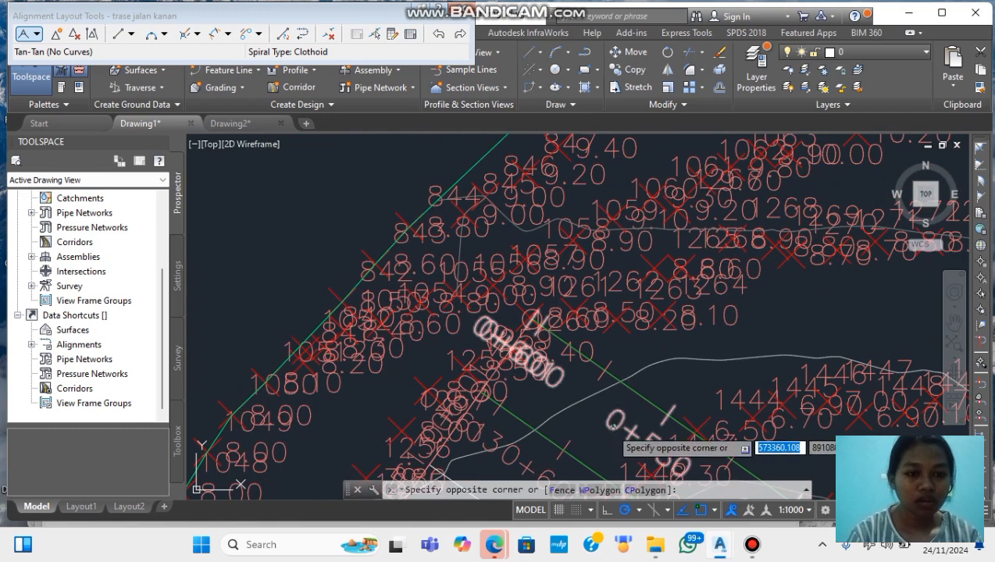
click(610, 428)
right_click(611, 428)
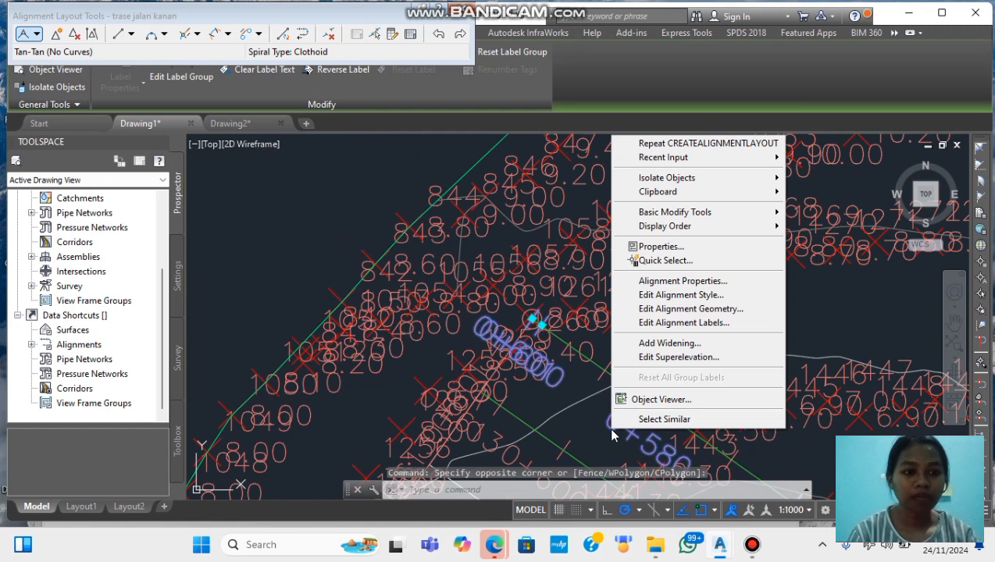
click(660, 246)
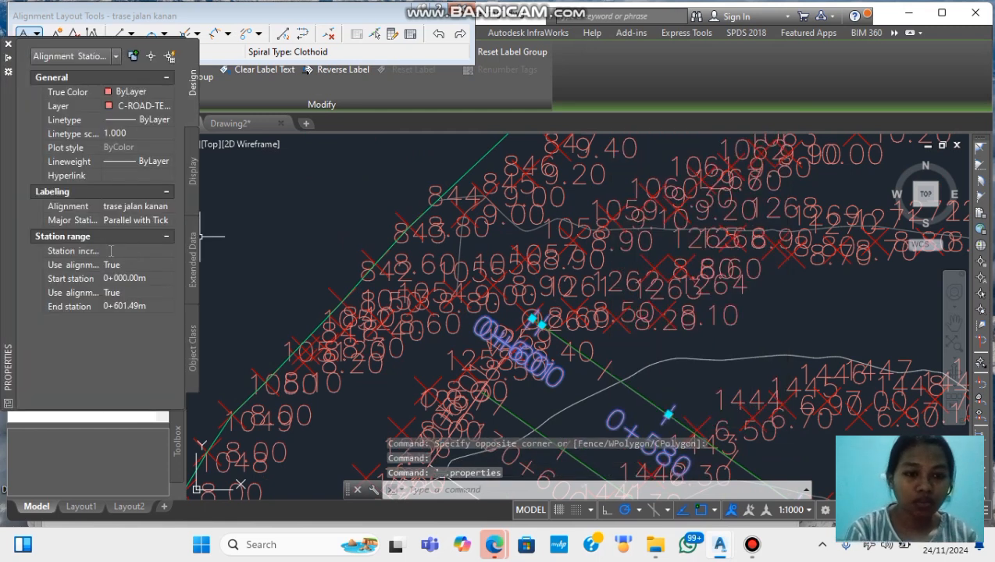
key(BackSpace)
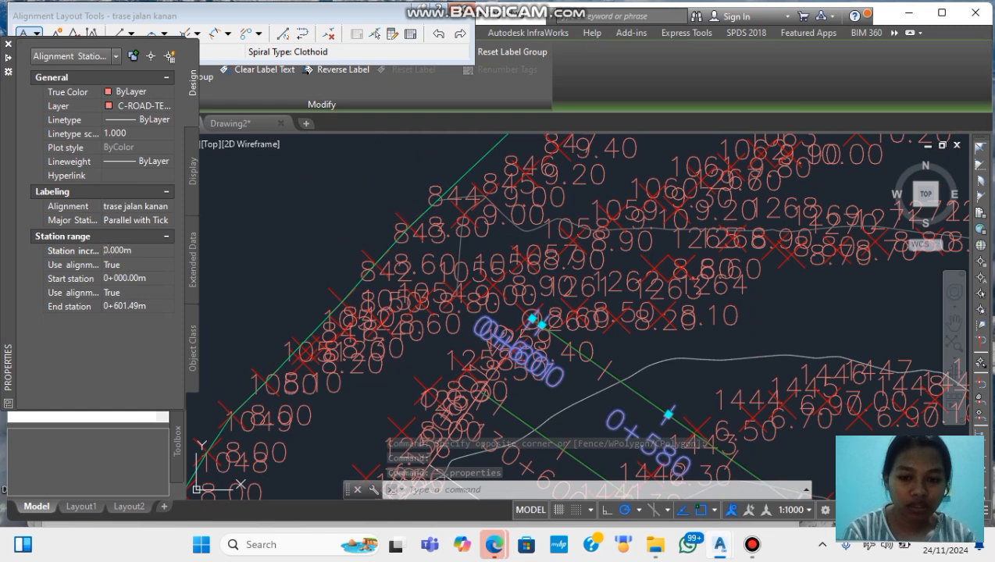
text(5)
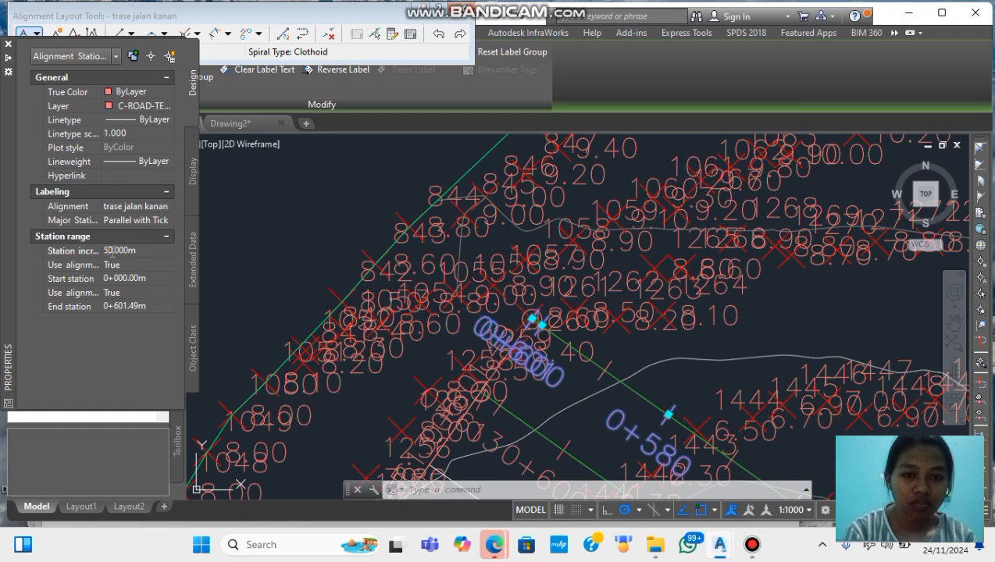
key(Return)
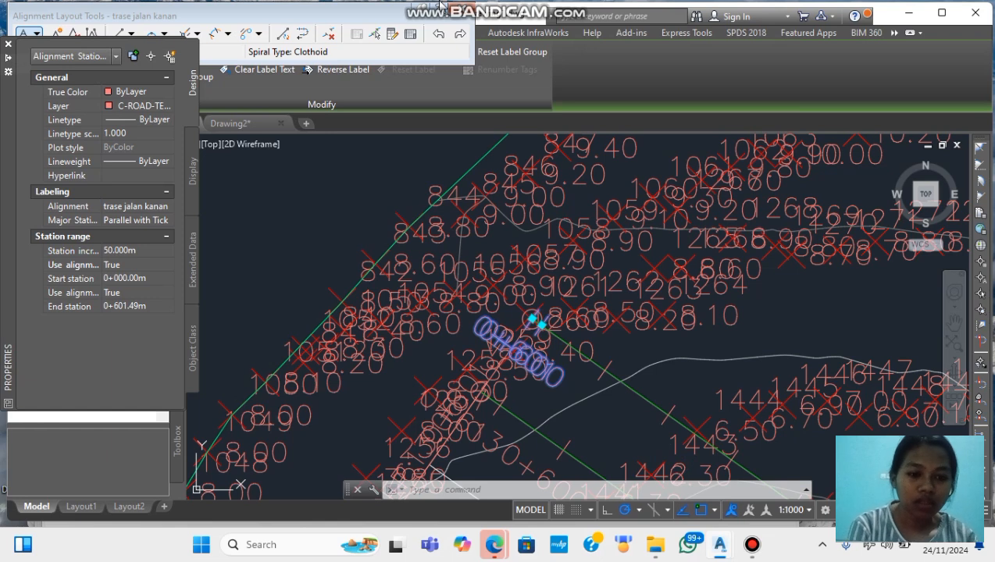
click(469, 16)
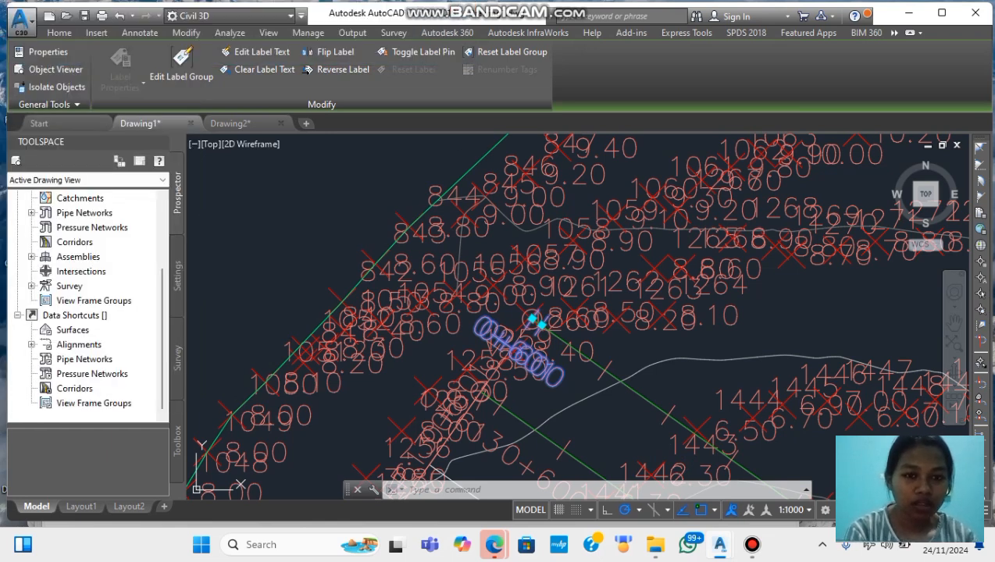
key(Escape)
key(Escape)
Step: Create a centerline alignment named trase jalan kiri with the Proposed style and the All Labels label set
scroll(737, 190, down, 5)
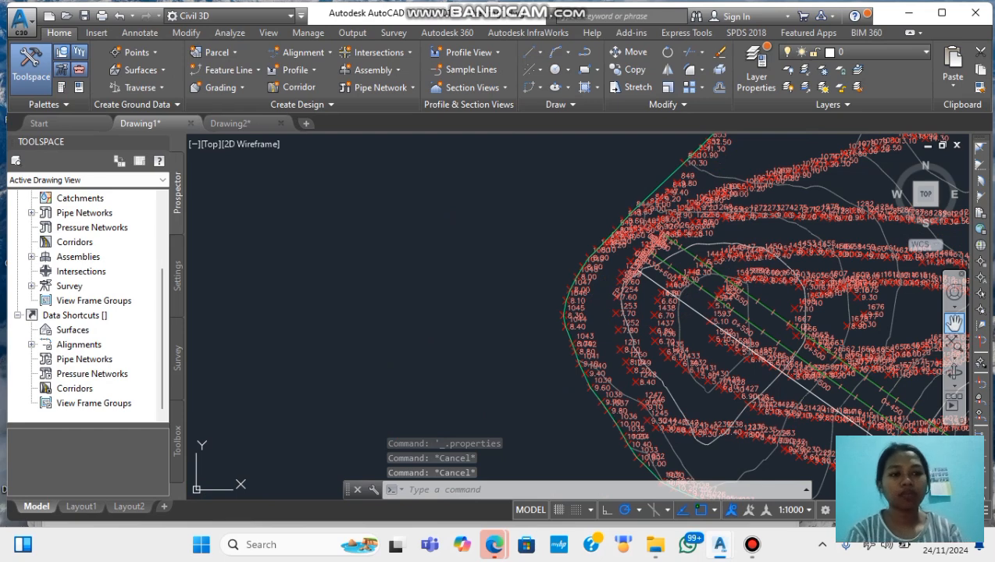
click(954, 322)
drag(798, 252, 365, 337)
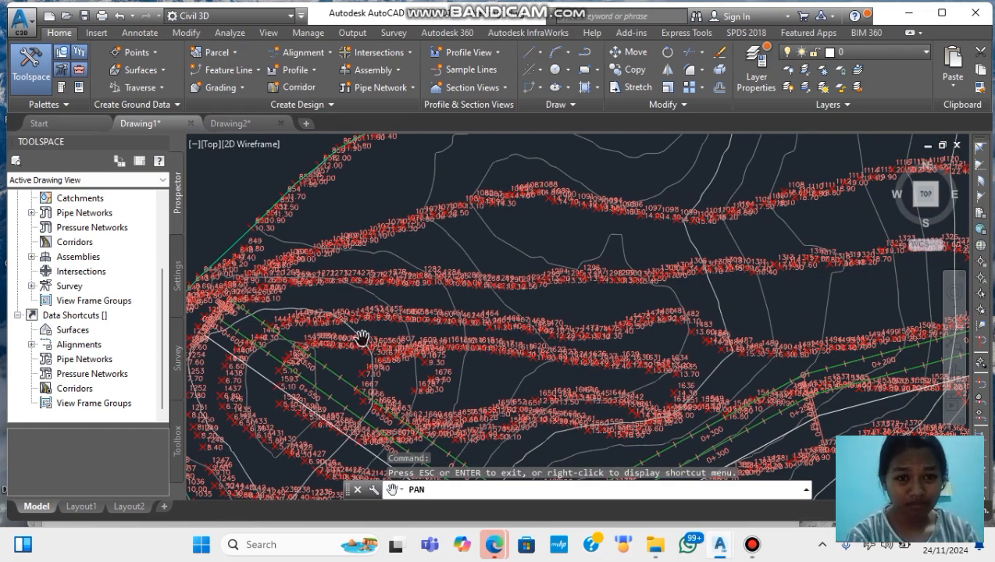
scroll(361, 339, down, 12)
scroll(531, 260, up, 6)
scroll(539, 256, up, 4)
scroll(449, 263, up, 8)
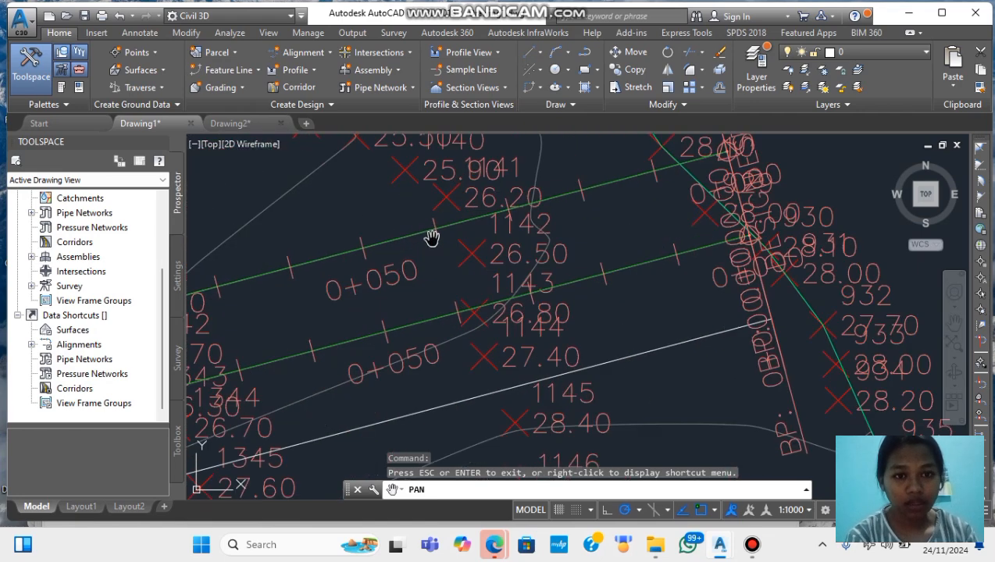
key(Escape)
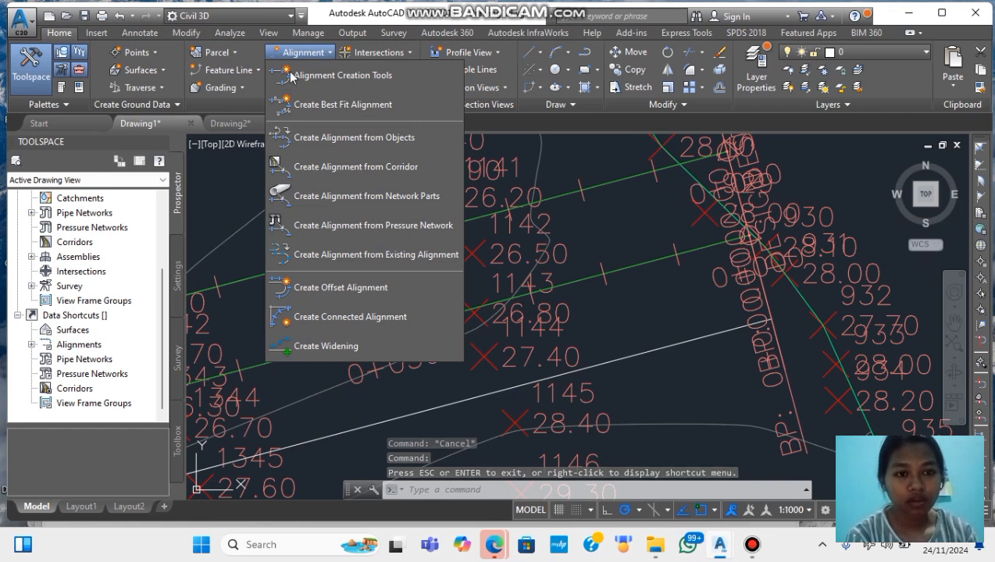
click(290, 75)
text(trase jalan ka)
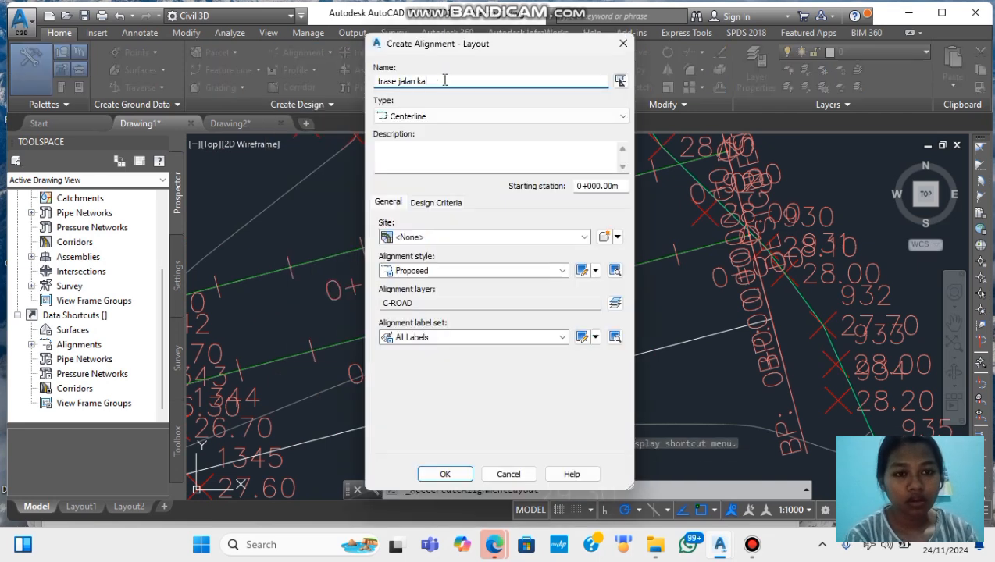
key(BackSpace)
key(BackSpace)
text(kiri)
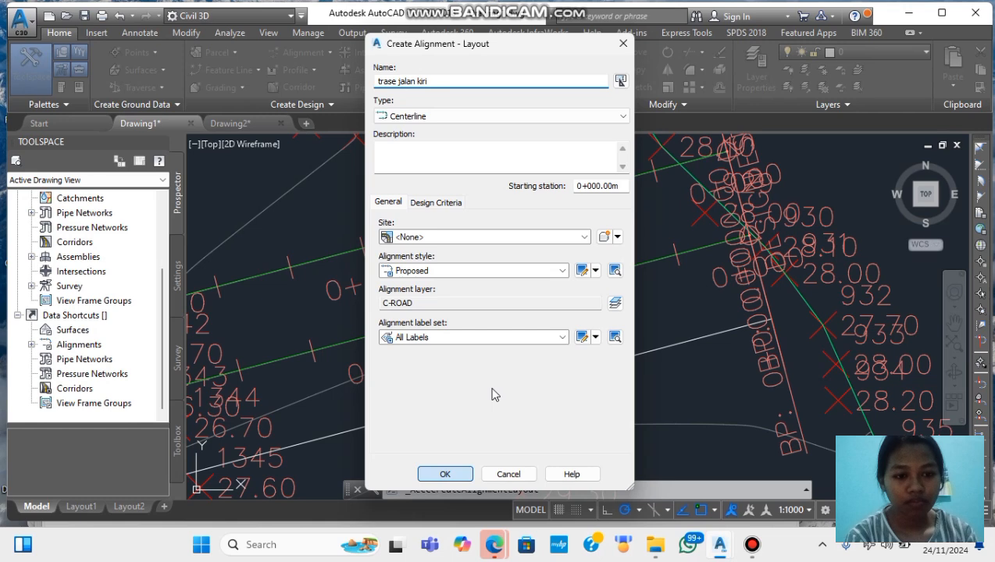
key(Return)
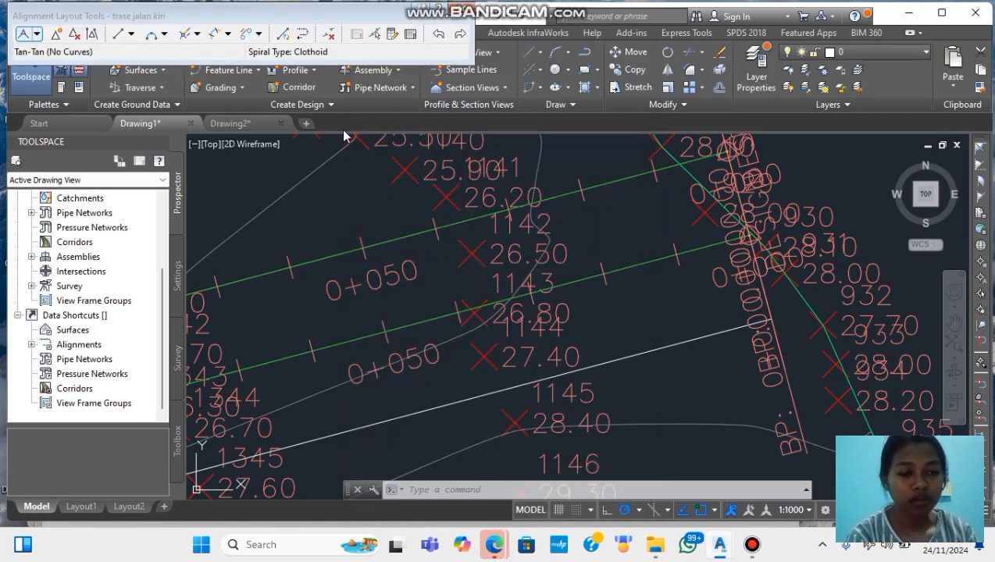
Step: Lay out the trase jalan kiri alignment with Tangent-Tangent (No Curves) from the southern offset line's eastern end to its first bend endpoint
click(23, 34)
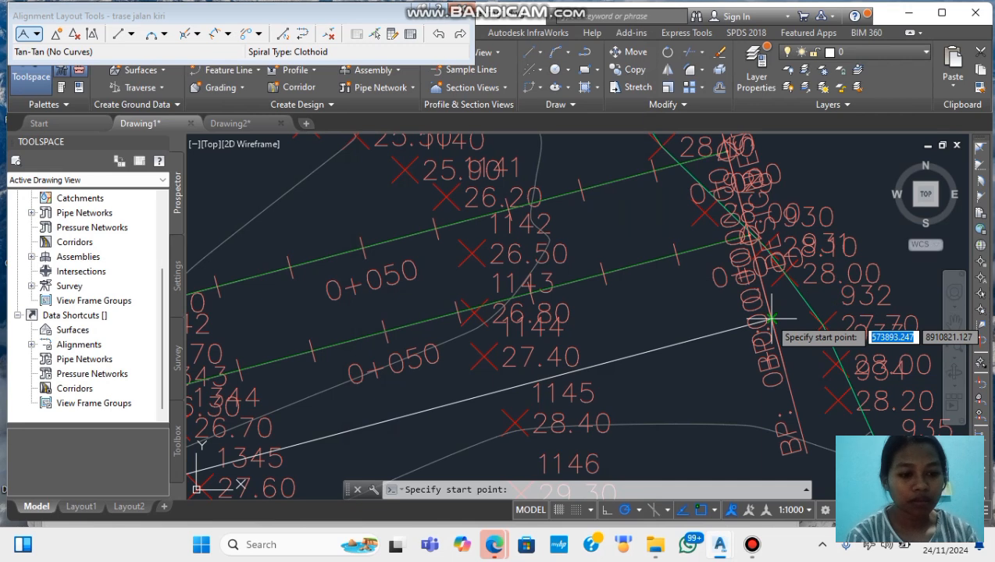
click(771, 320)
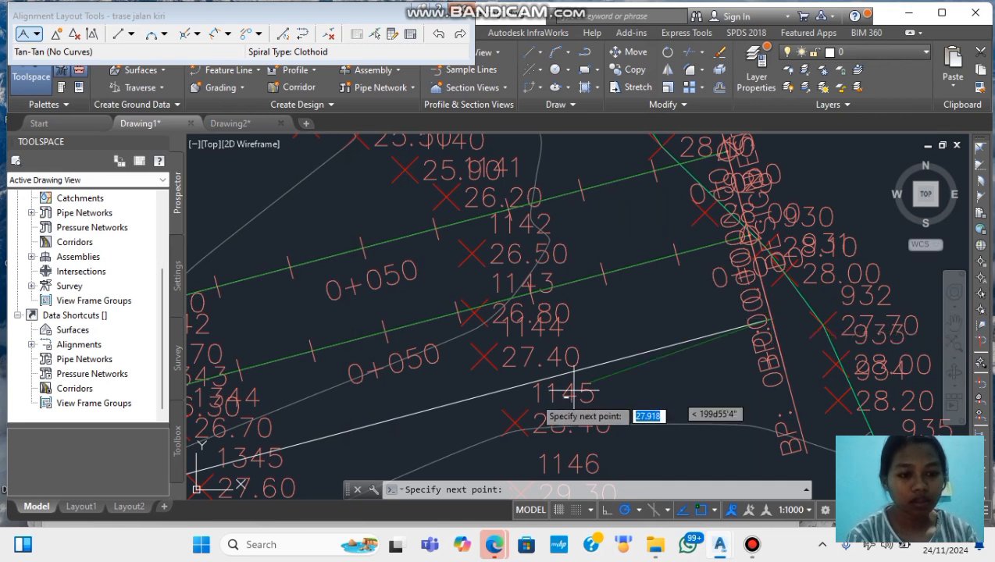
scroll(340, 425, down, 6)
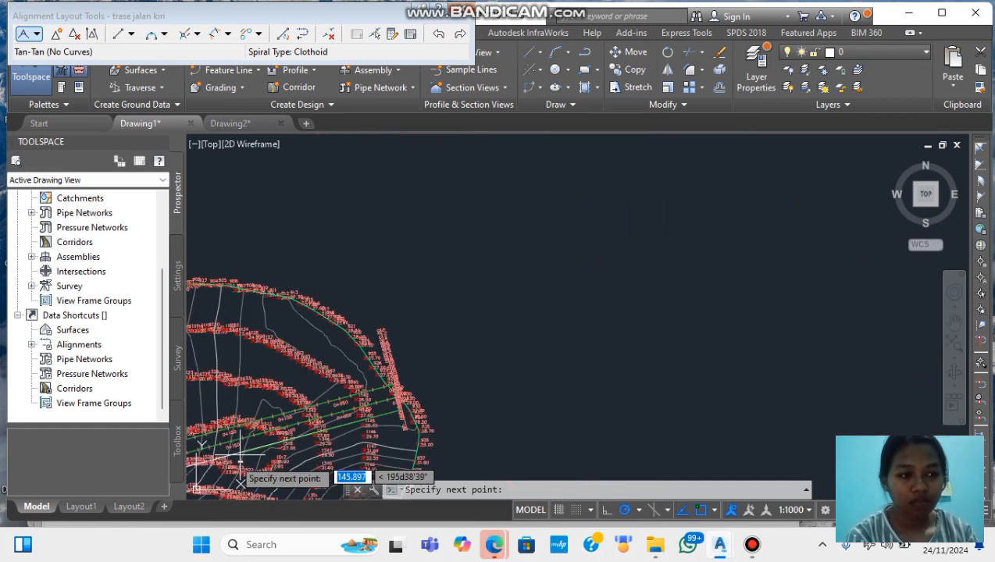
middle_drag(238, 465, 422, 344)
scroll(435, 343, up, 8)
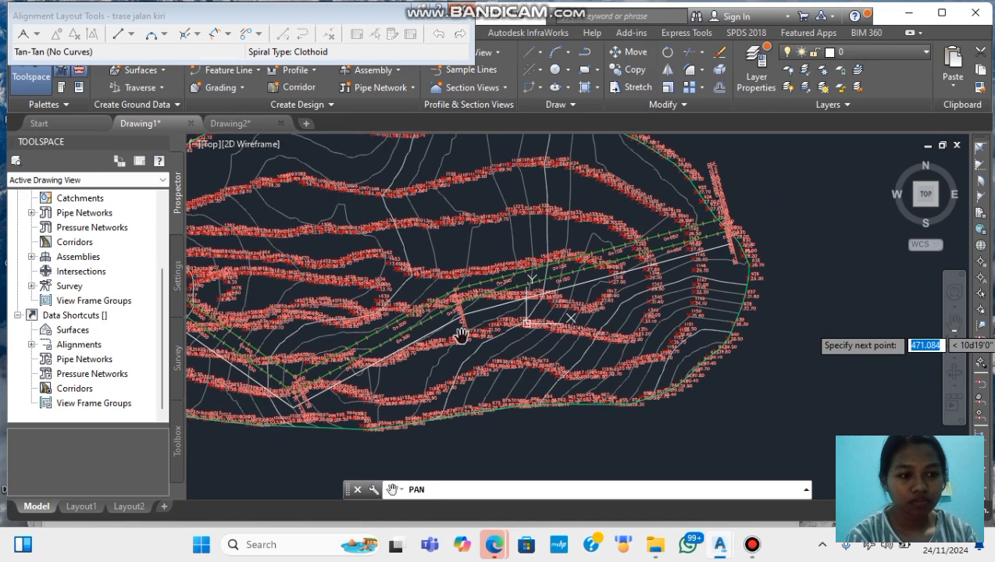
scroll(460, 311, up, 5)
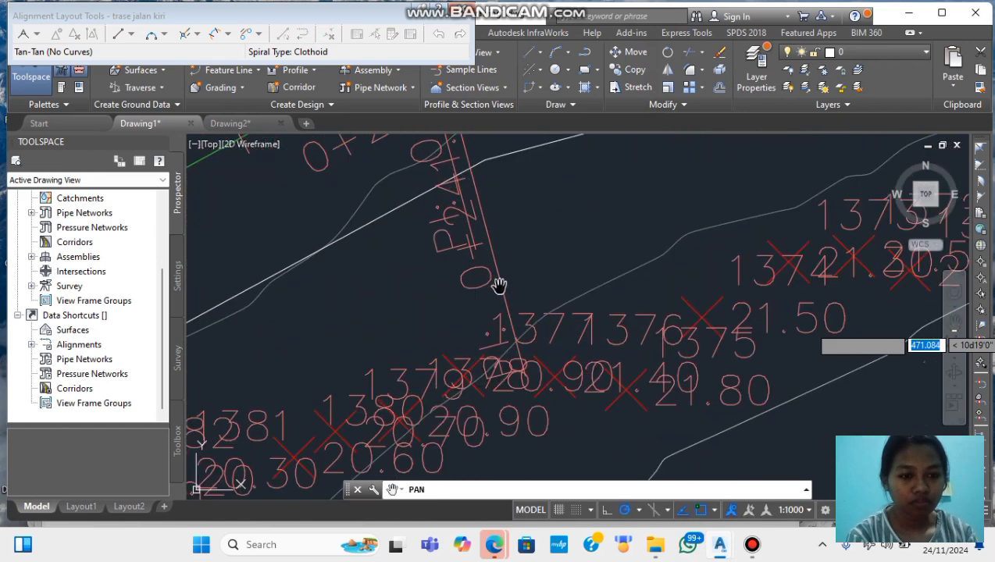
key(Escape)
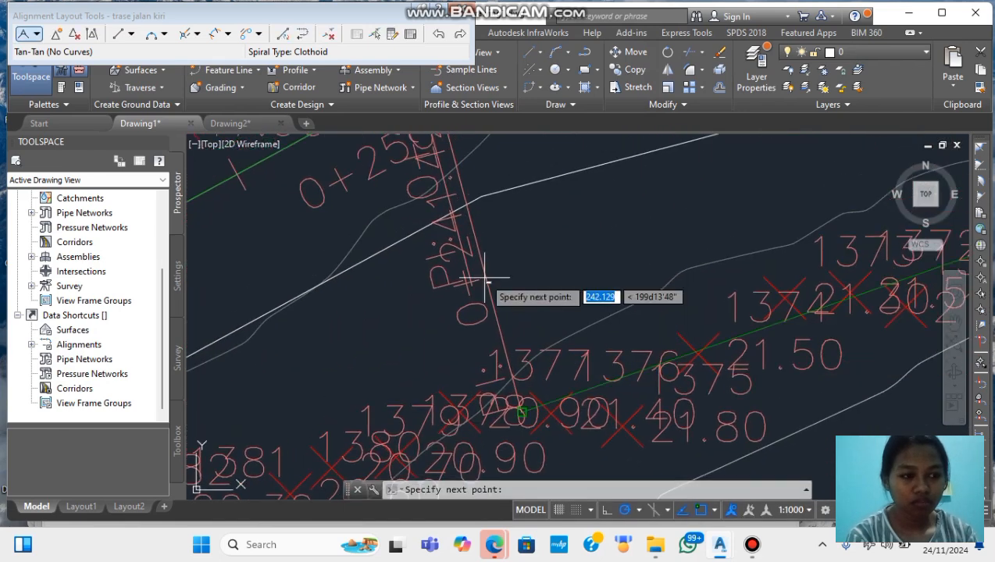
click(481, 196)
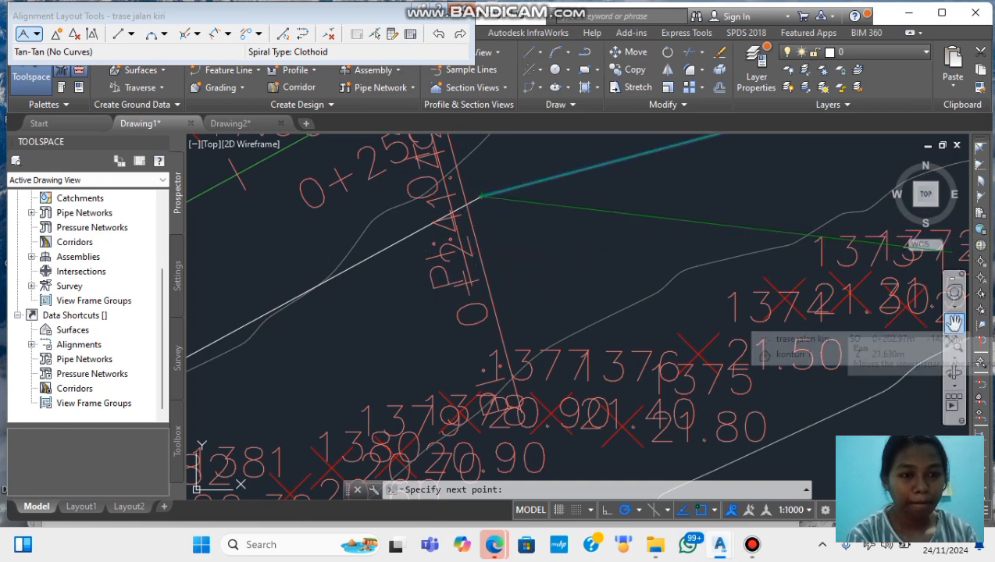
Step: Continue the trase jalan kiri tangent southwestward along the southern offset line to its second bend endpoint
click(953, 343)
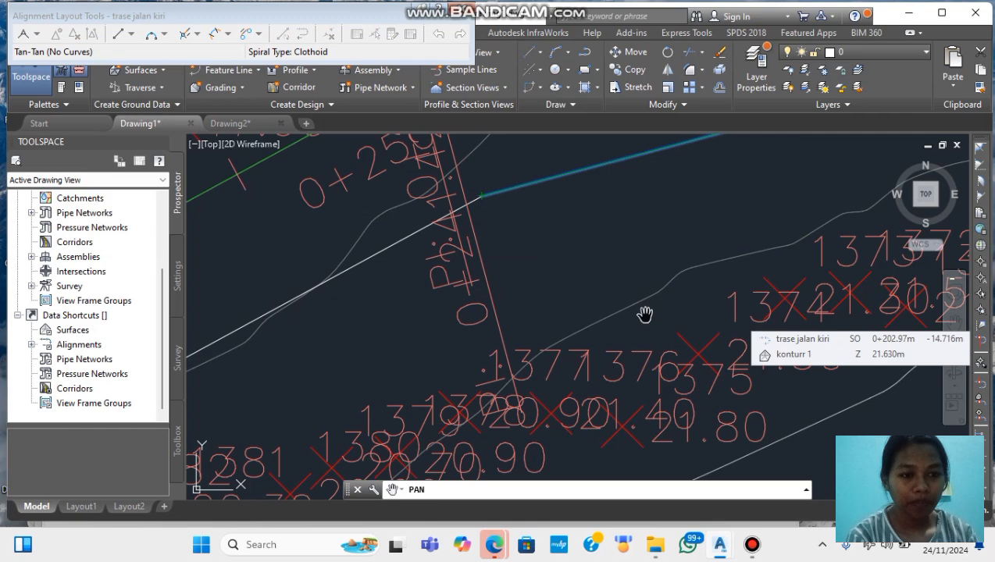
drag(650, 315, 992, 148)
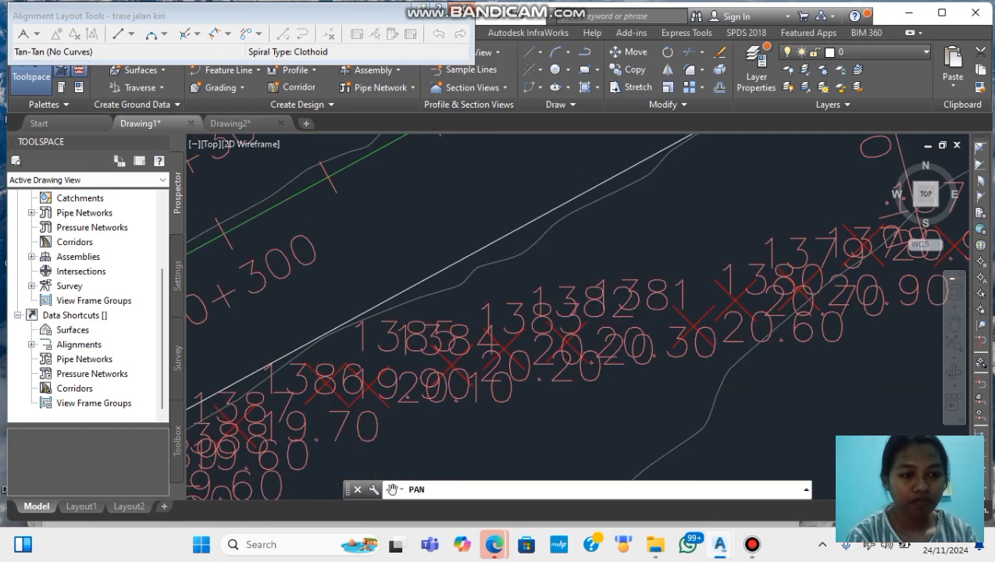
scroll(407, 334, down, 5)
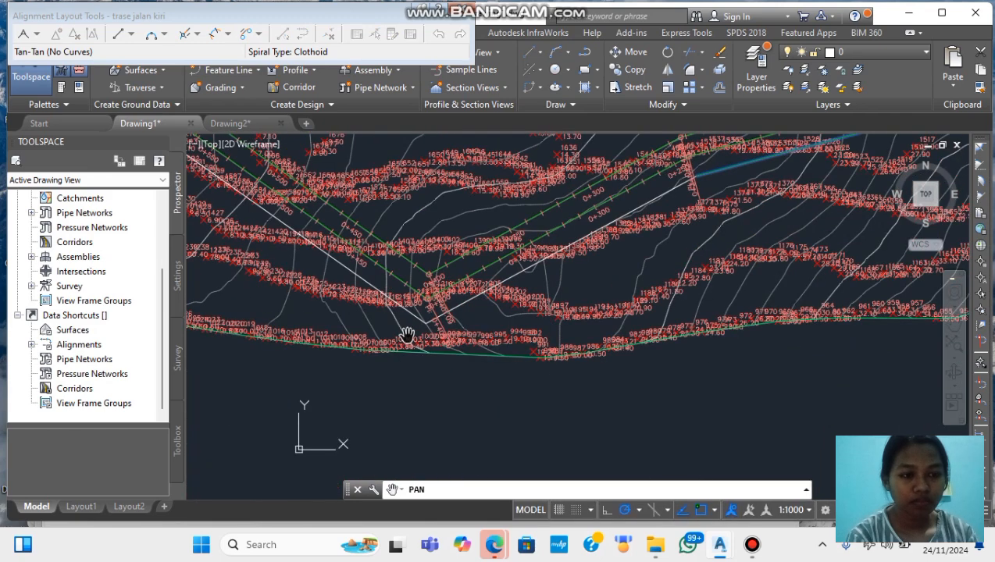
scroll(407, 334, up, 3)
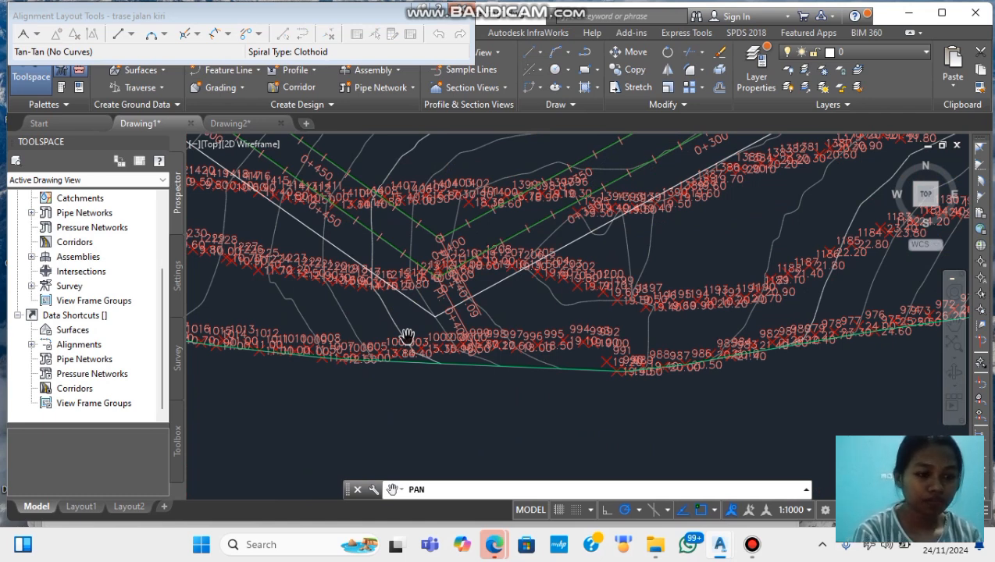
scroll(407, 334, up, 3)
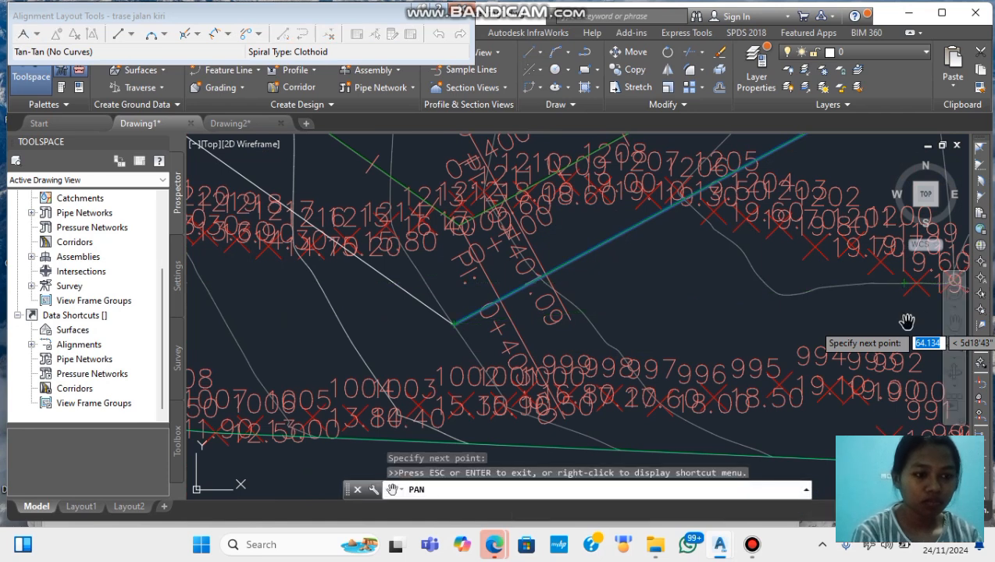
Step: Extend the trase jalan kiri alignment to the southern offset line's western endpoint and finish the layout
mouse_move(906, 321)
mouse_down()
mouse_move(418, 255)
mouse_move(411, 228)
mouse_up()
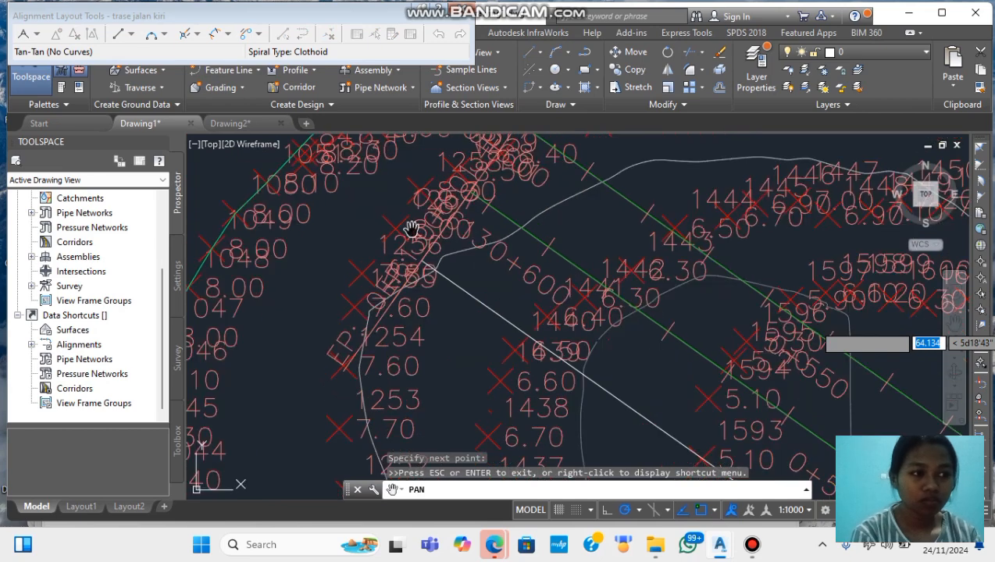
scroll(437, 291, up, 3)
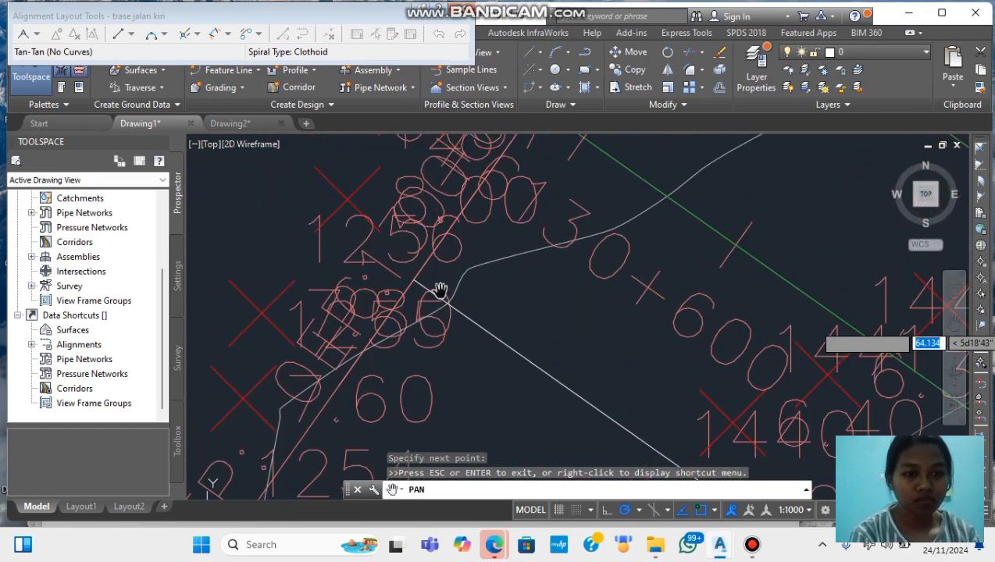
key(Escape)
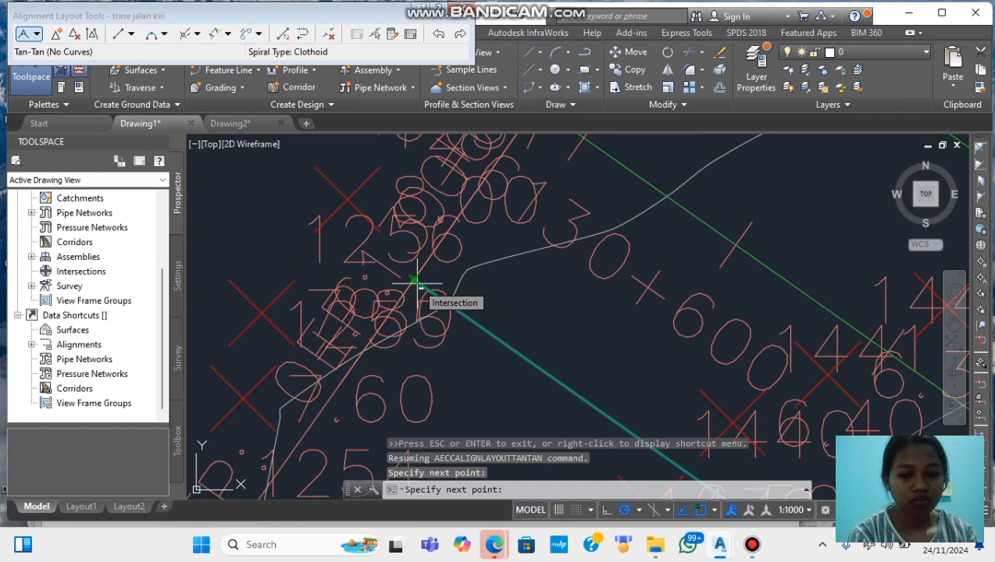
click(414, 280)
key(Return)
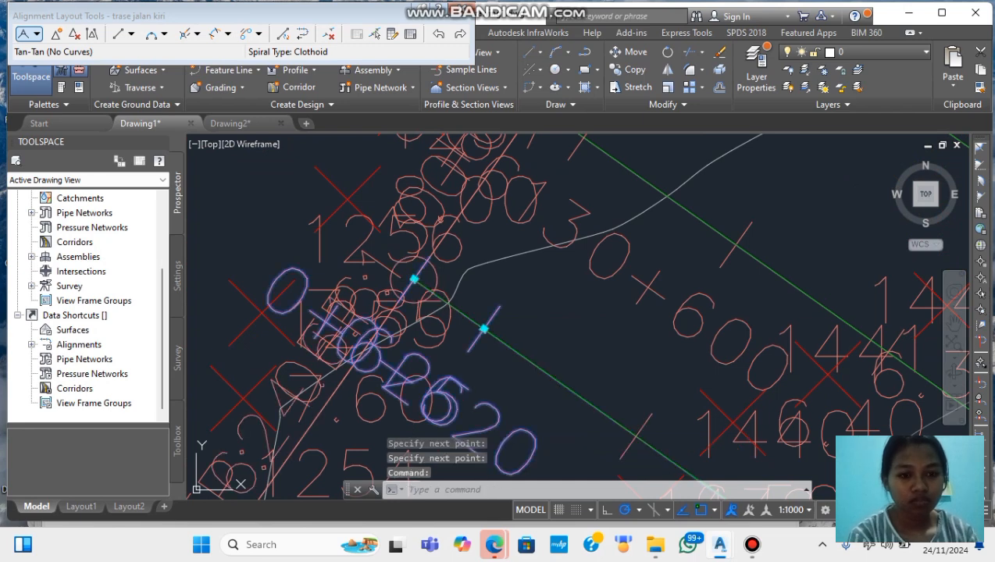
Step: Set the station increment of the trase jalan kiri alignment's major station labels to 50 m
key(ctrl+1)
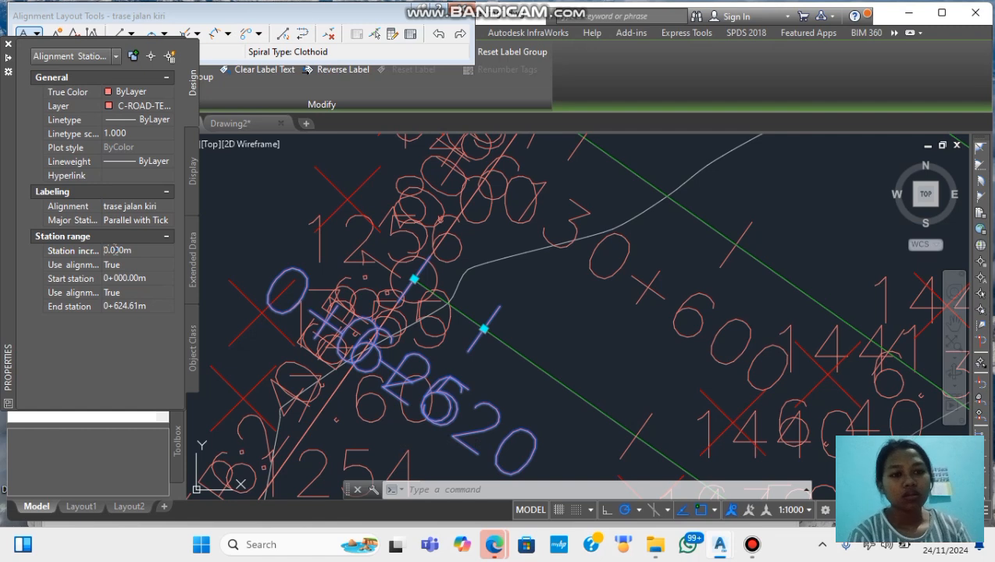
text(50)
key(Return)
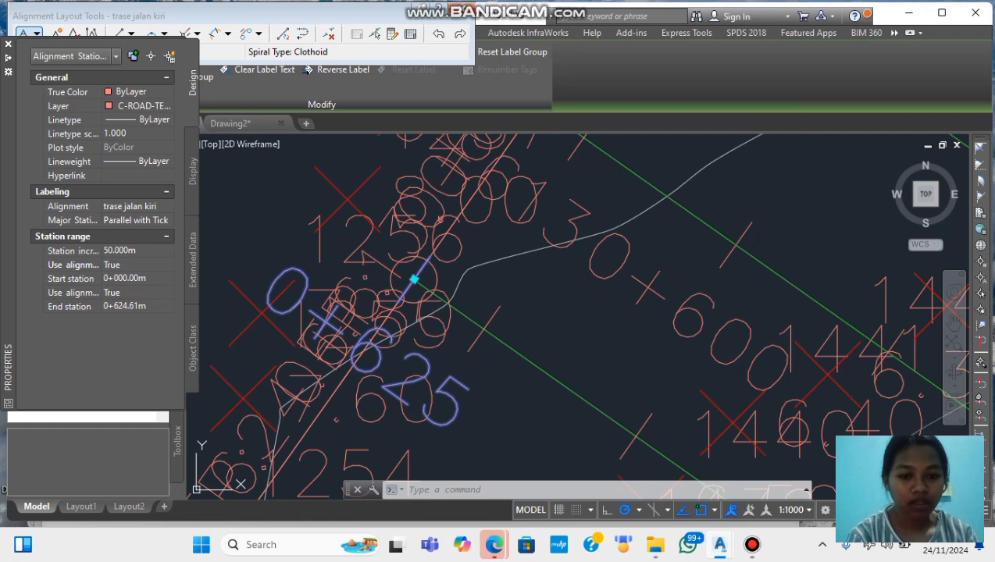
key(ctrl+1)
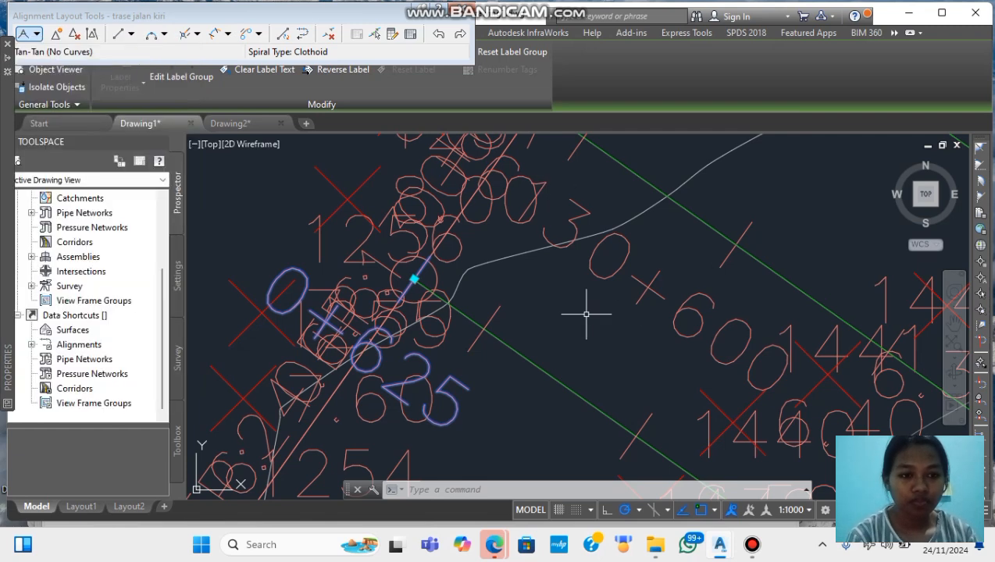
scroll(652, 295, down, 1)
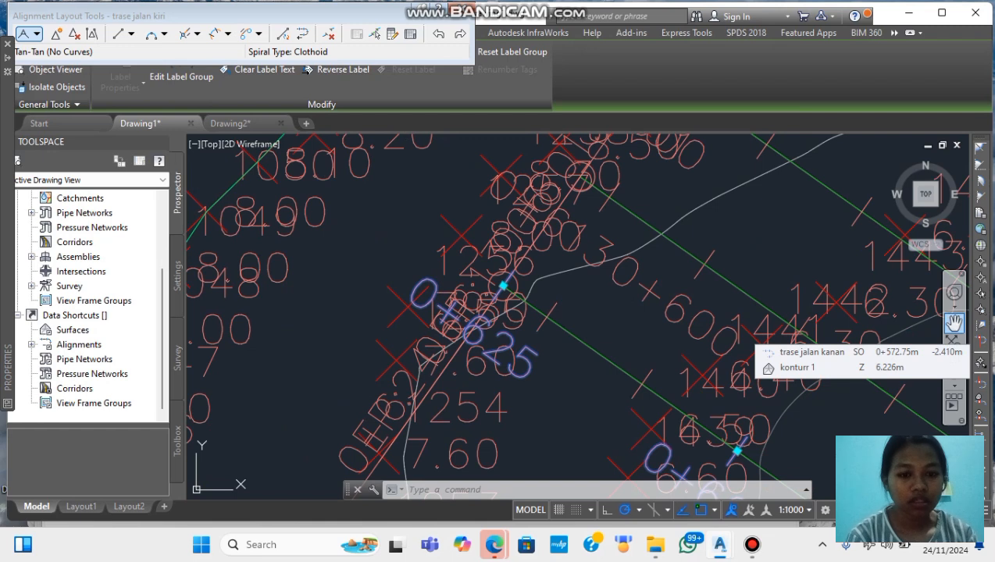
click(953, 323)
mouse_move(635, 355)
mouse_down()
mouse_move(351, 235)
mouse_move(349, 209)
mouse_up()
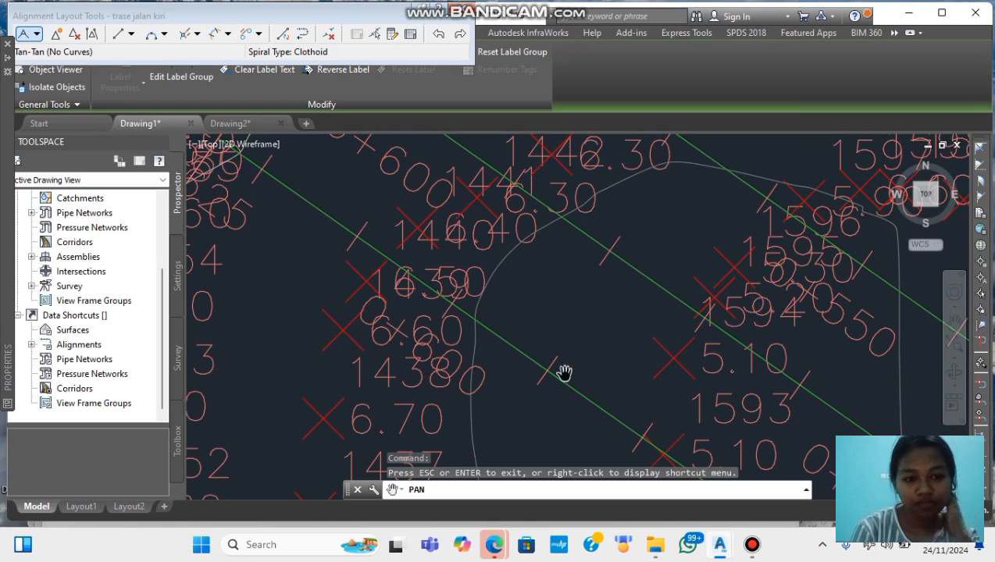
scroll(564, 373, down, 5)
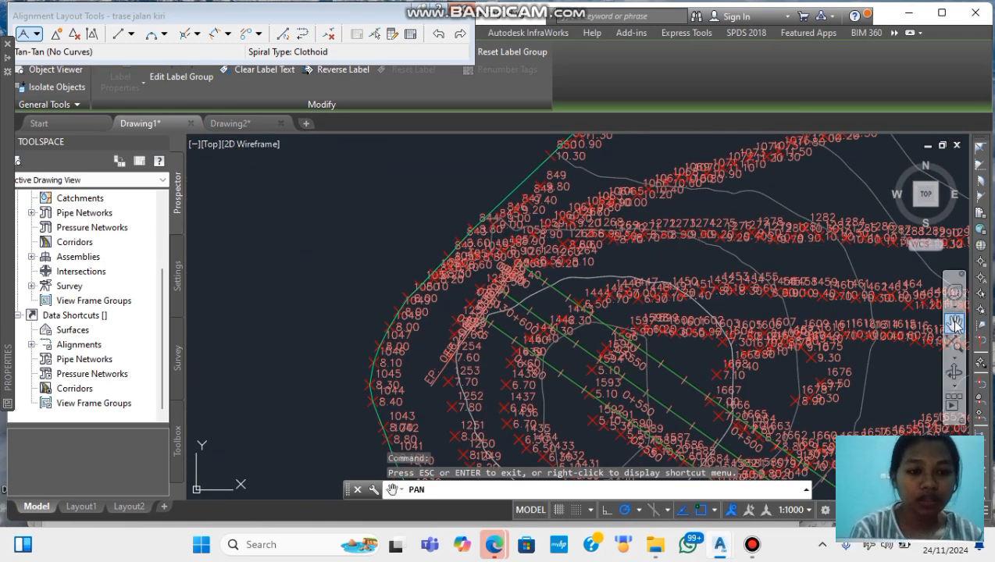
mouse_move(775, 353)
mouse_down()
mouse_move(670, 351)
mouse_move(584, 382)
mouse_up()
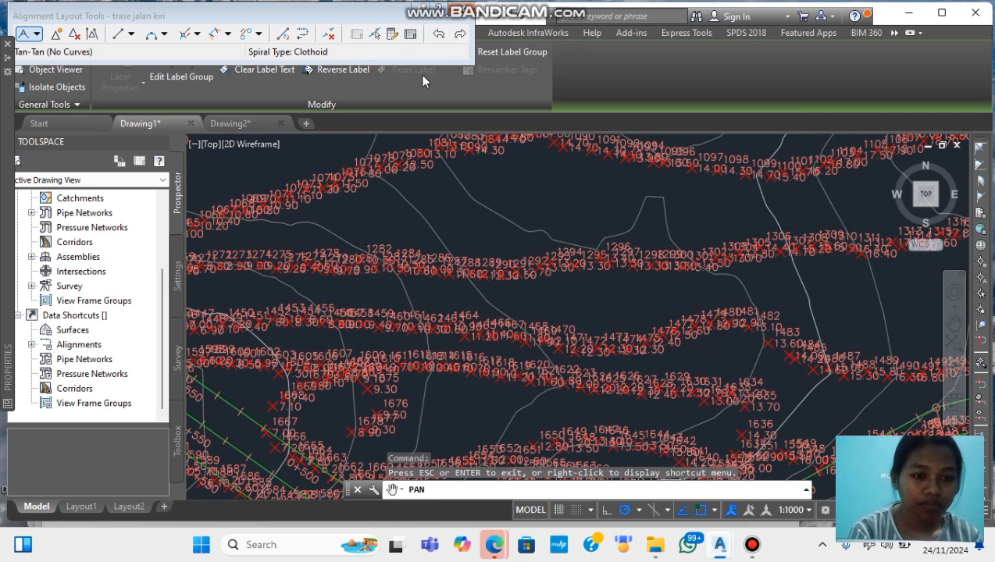
key(Escape)
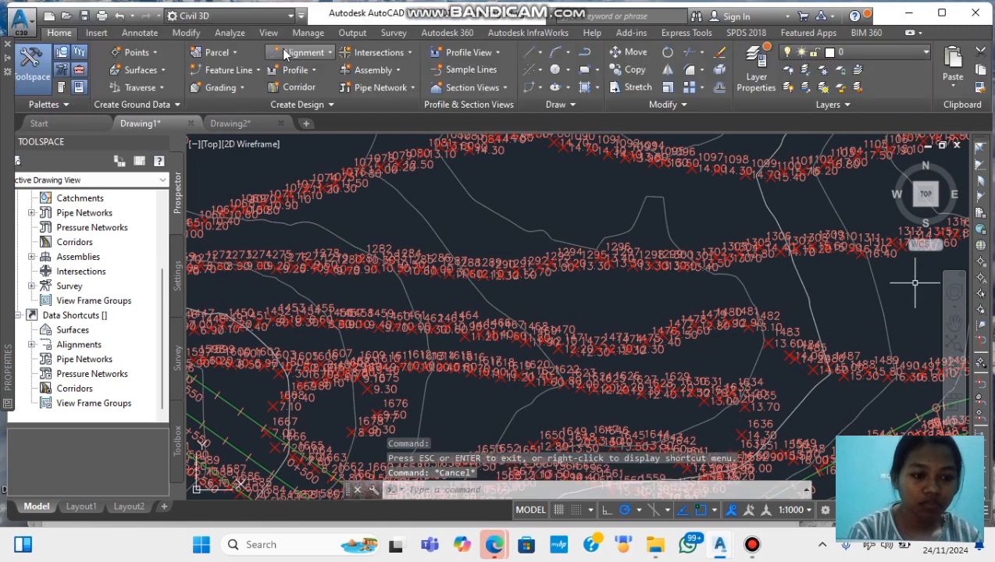
Step: Add a surface profile of konturr 1 along the trase jalan kanan alignment and set its update mode to Static
click(298, 76)
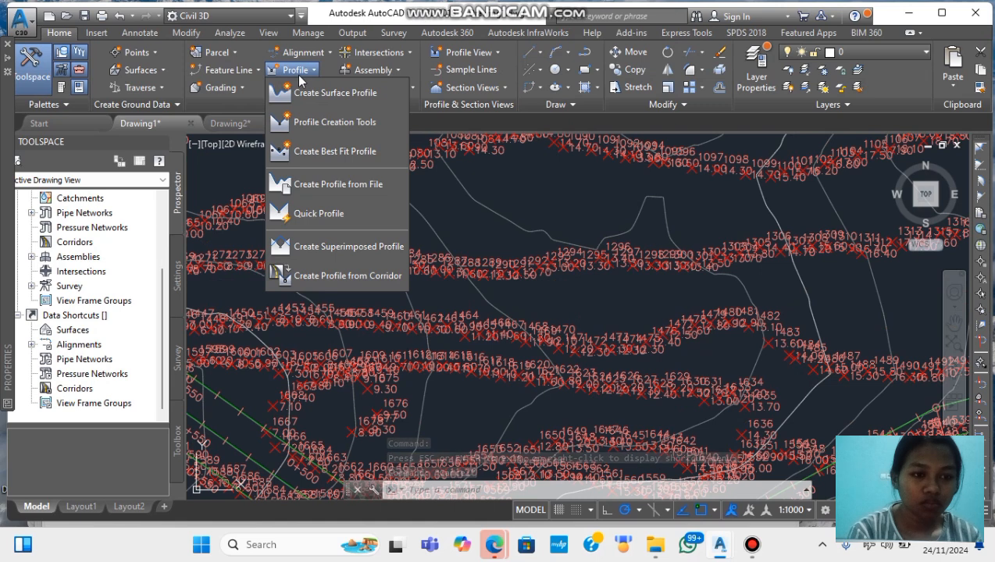
click(349, 93)
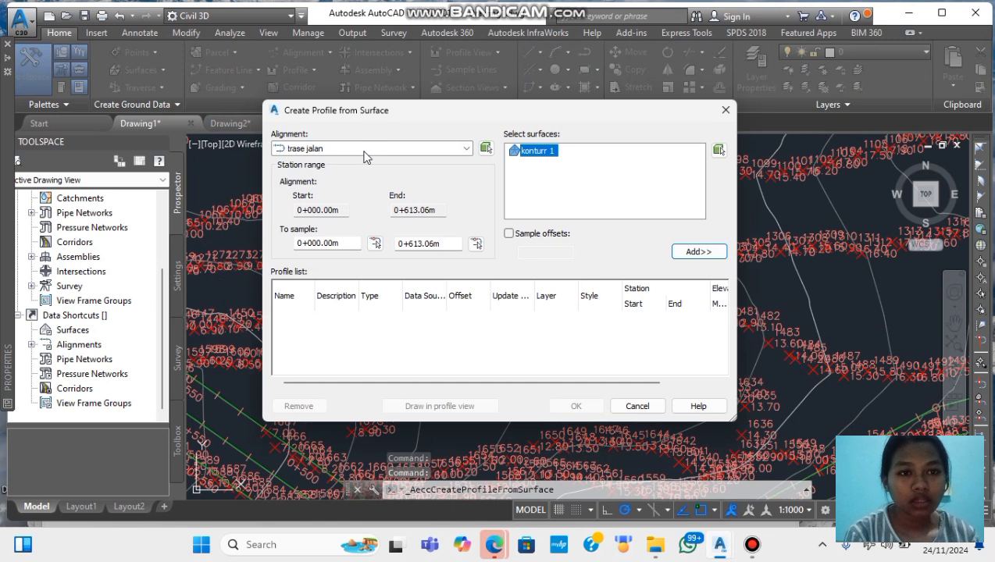
click(372, 149)
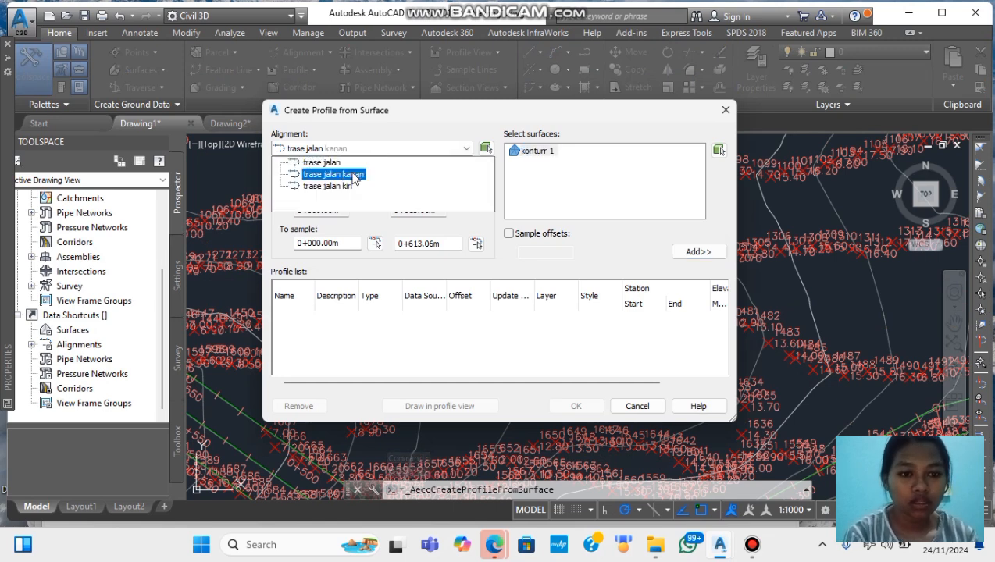
click(353, 175)
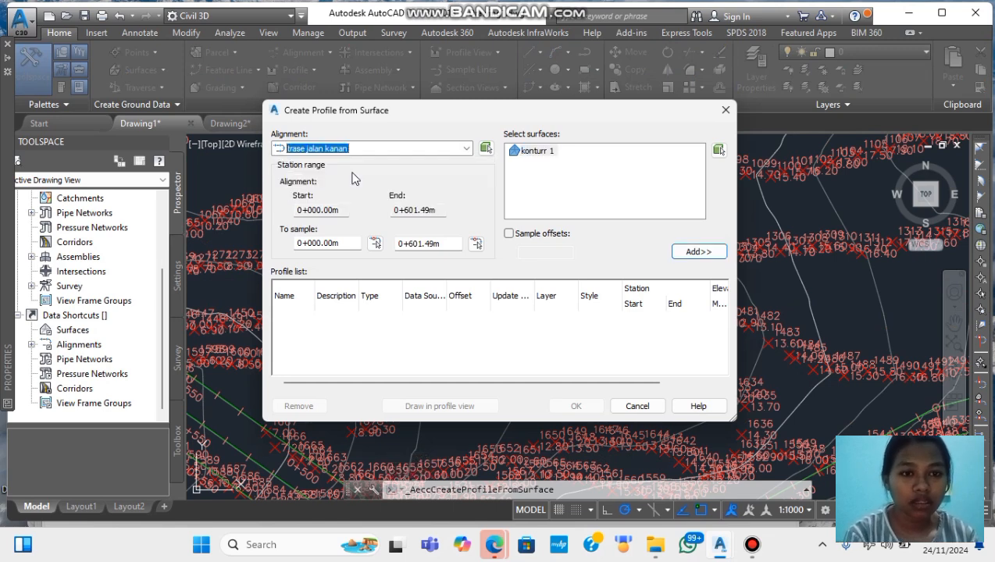
click(534, 154)
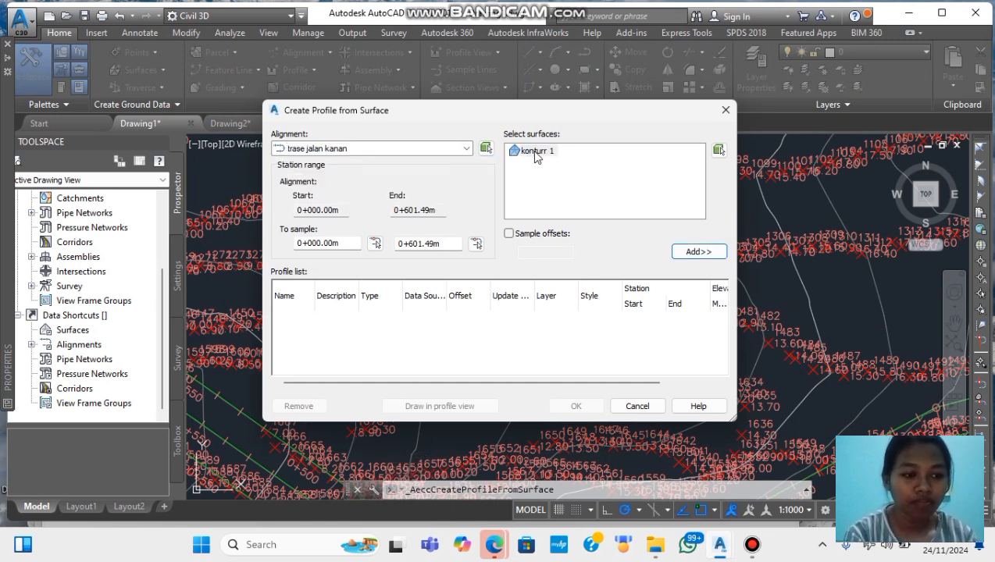
click(699, 253)
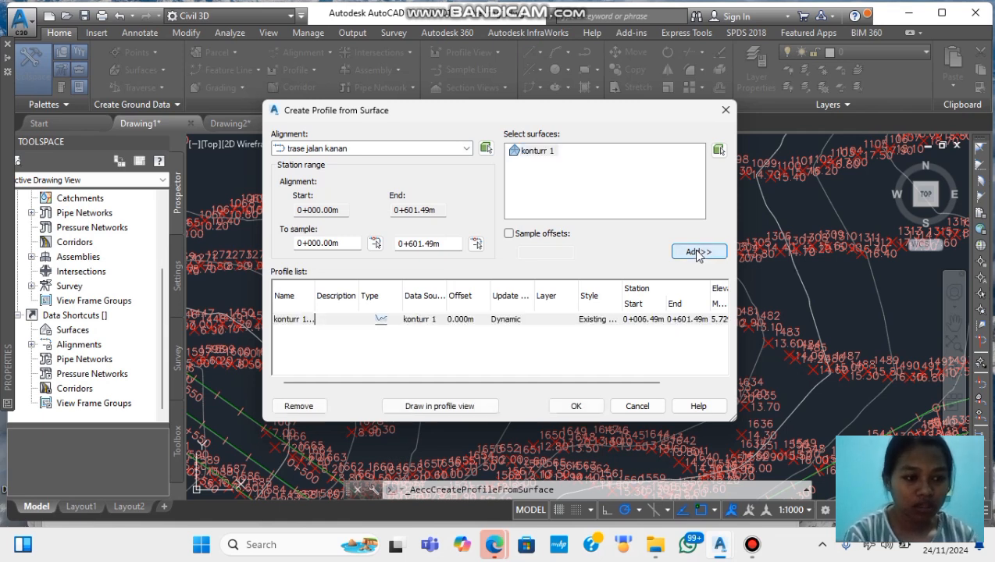
click(516, 320)
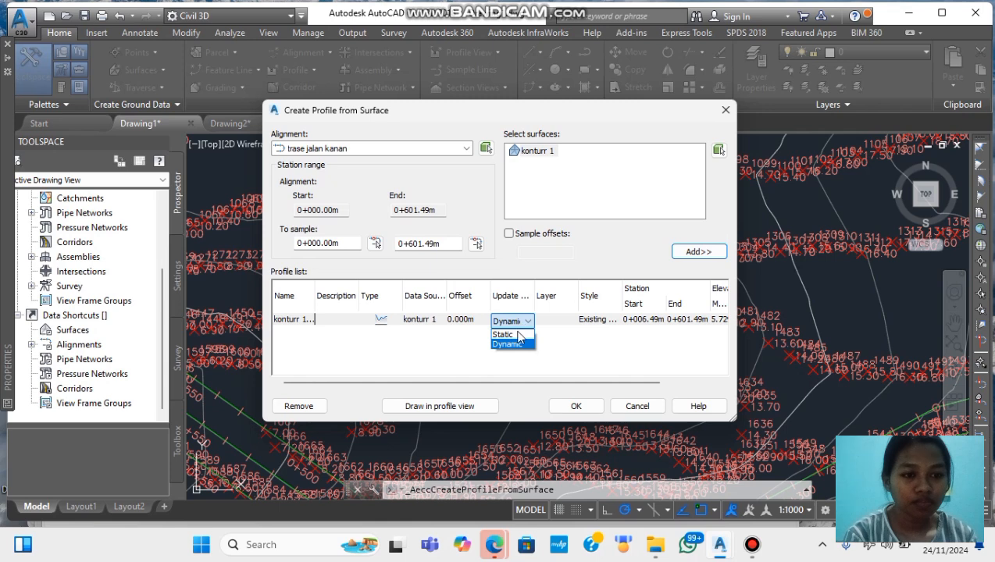
click(518, 334)
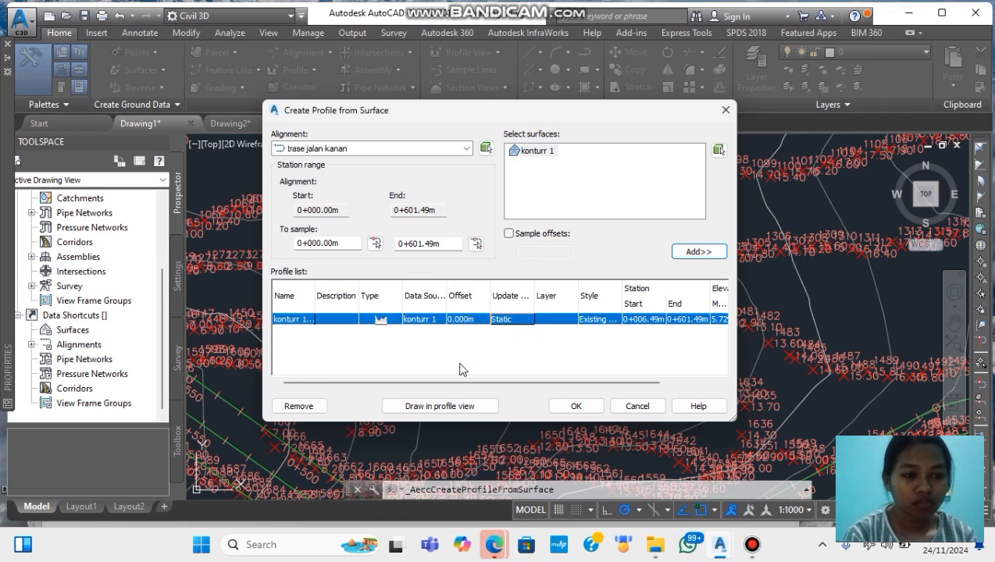
Step: Start drawing the trase jalan kanan profile in a profile view and name the view profil jln kanan
click(449, 410)
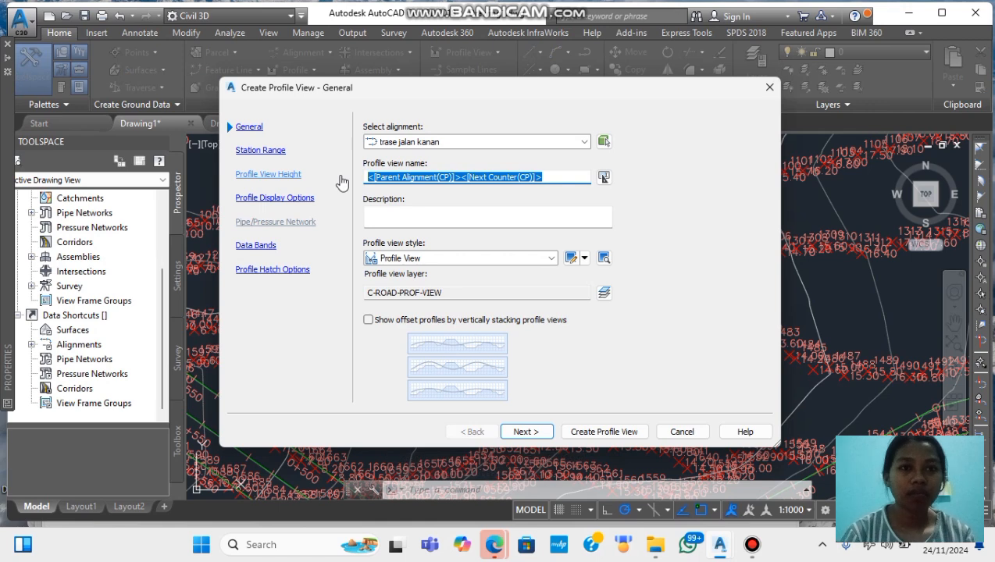
key(BackSpace)
text(profil Jln kanan)
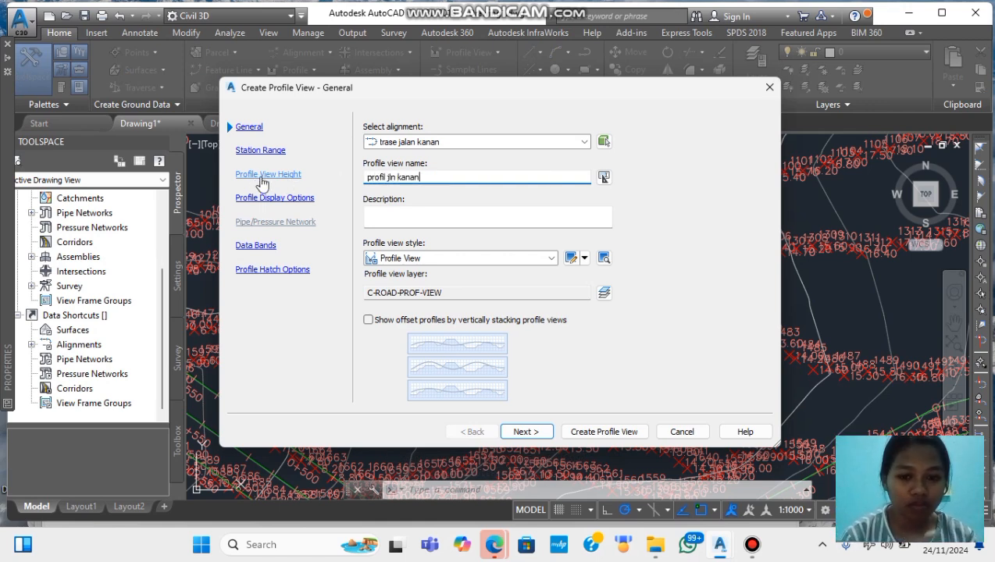
Step: Create the profile view with automatic station range and height, place it southwest of the contour surface, and cut it from the drawing
click(260, 151)
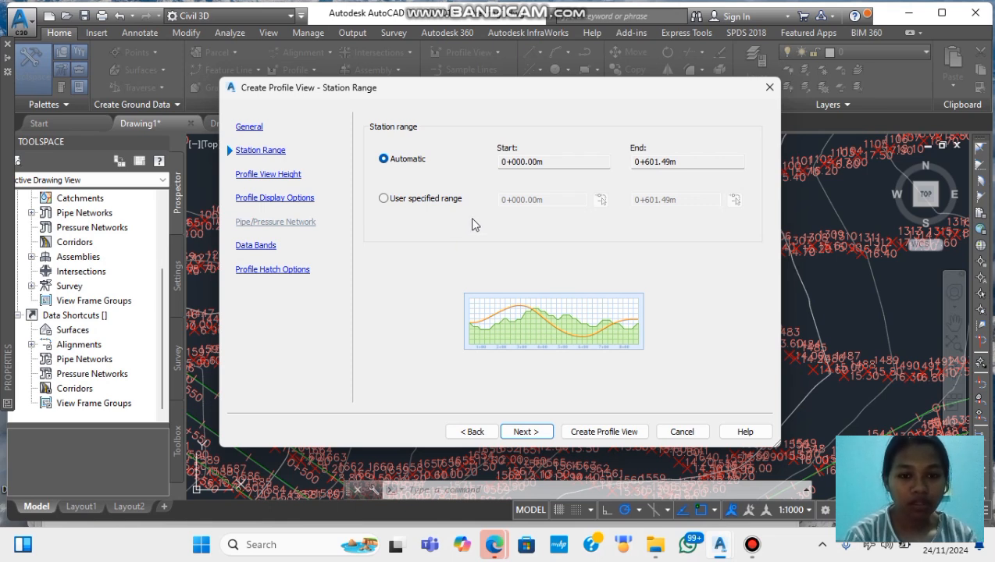
click(287, 175)
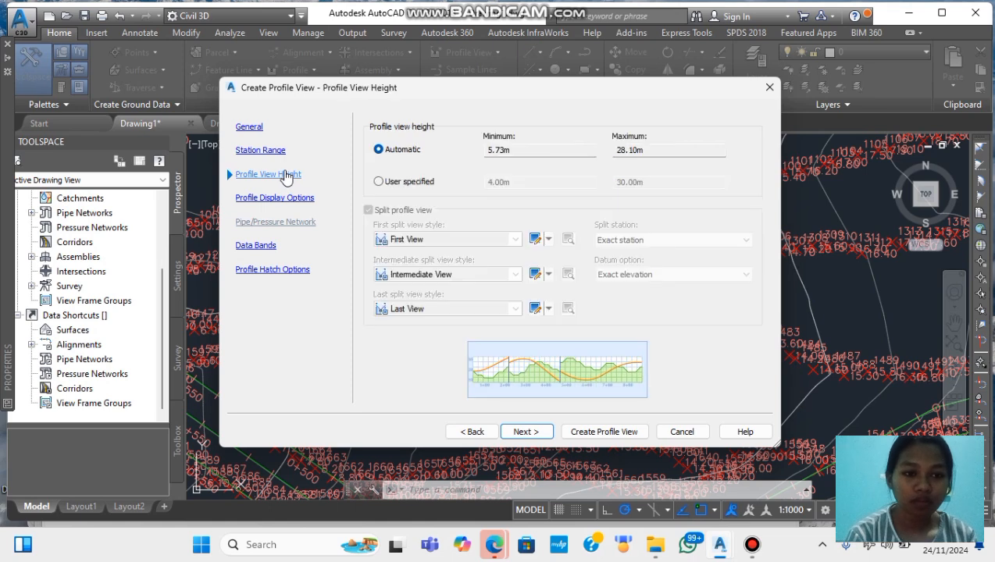
click(295, 271)
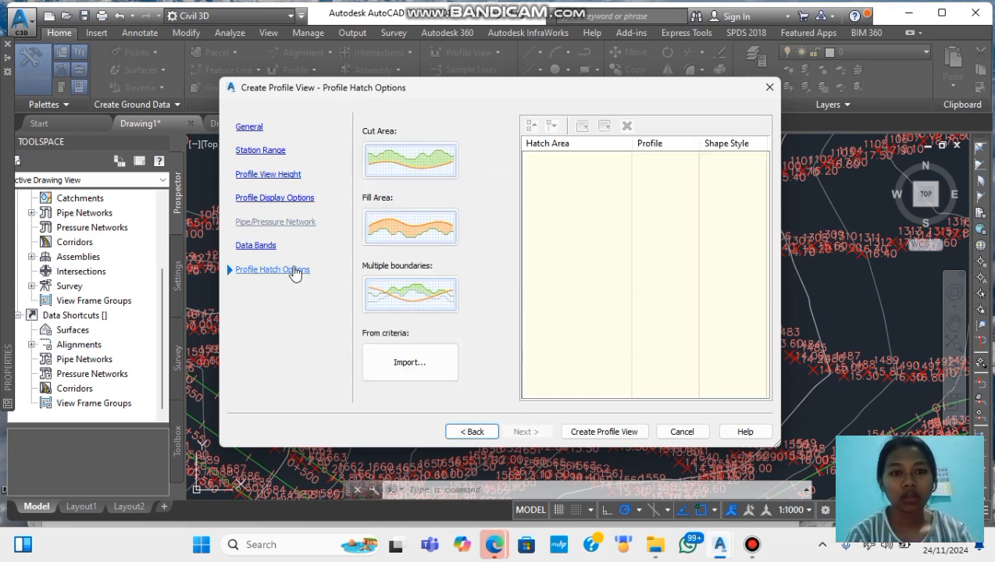
click(588, 434)
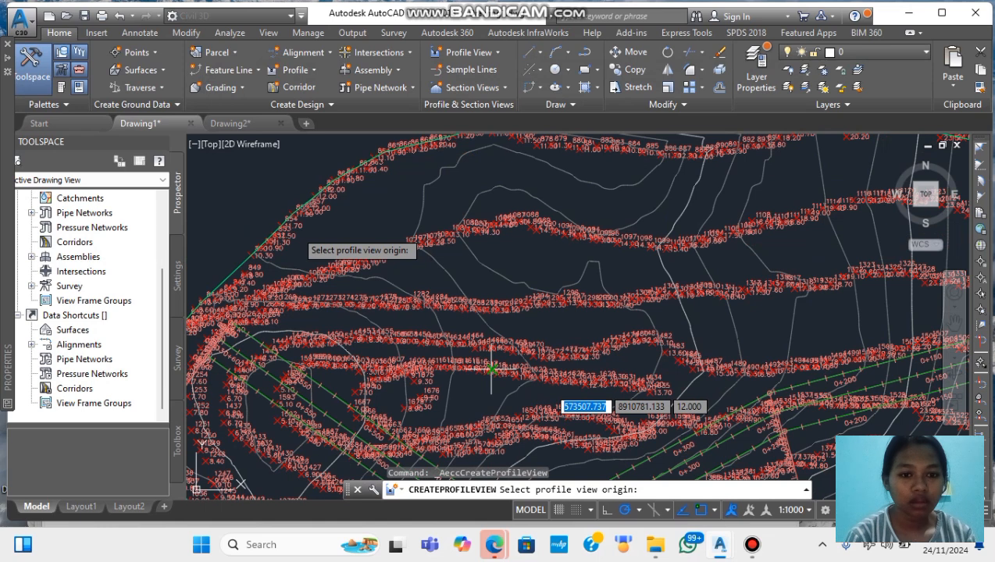
click(291, 271)
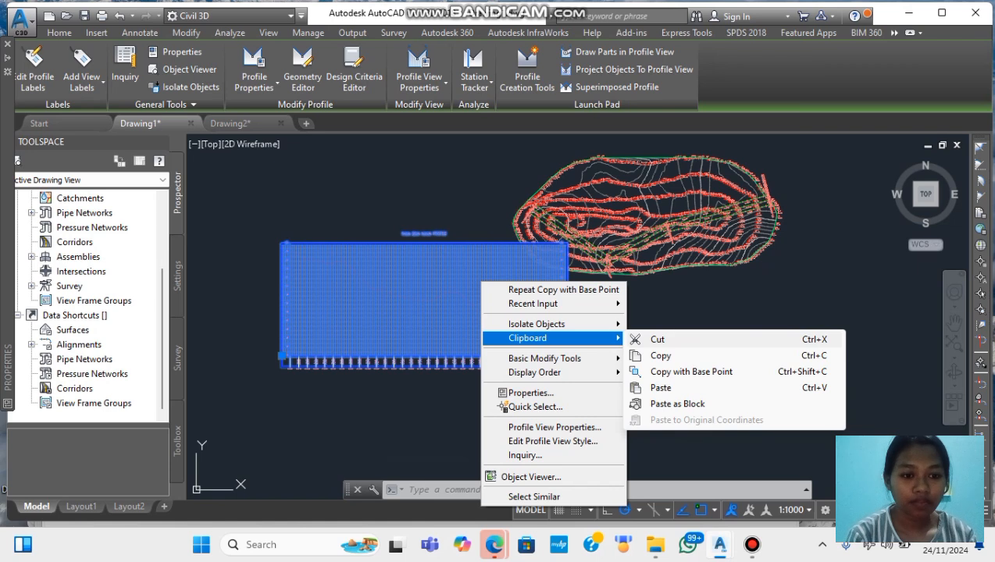
click(657, 339)
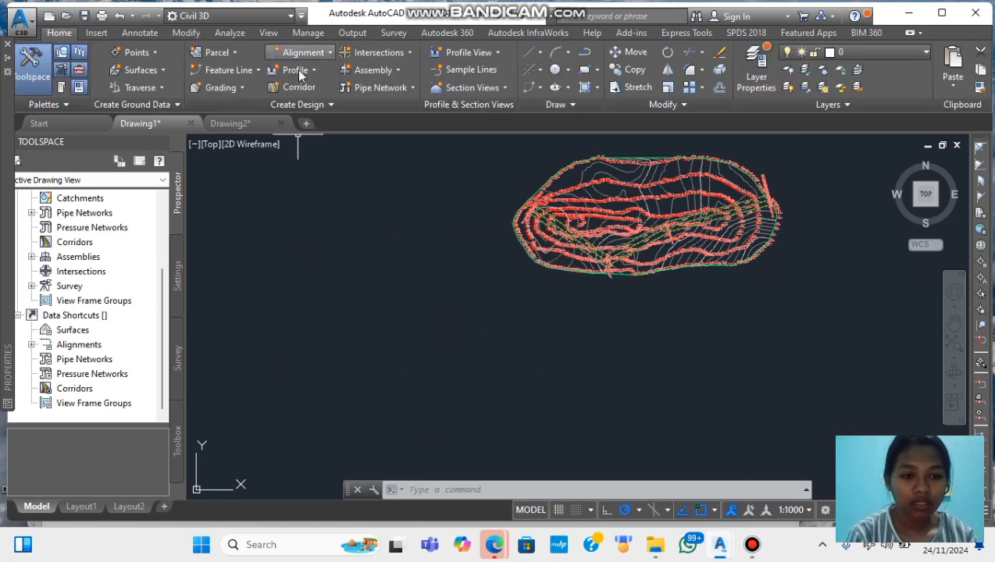
Step: Create another surface profile from konturr 1 along trase jalan kanan with its update mode set to Static
click(297, 70)
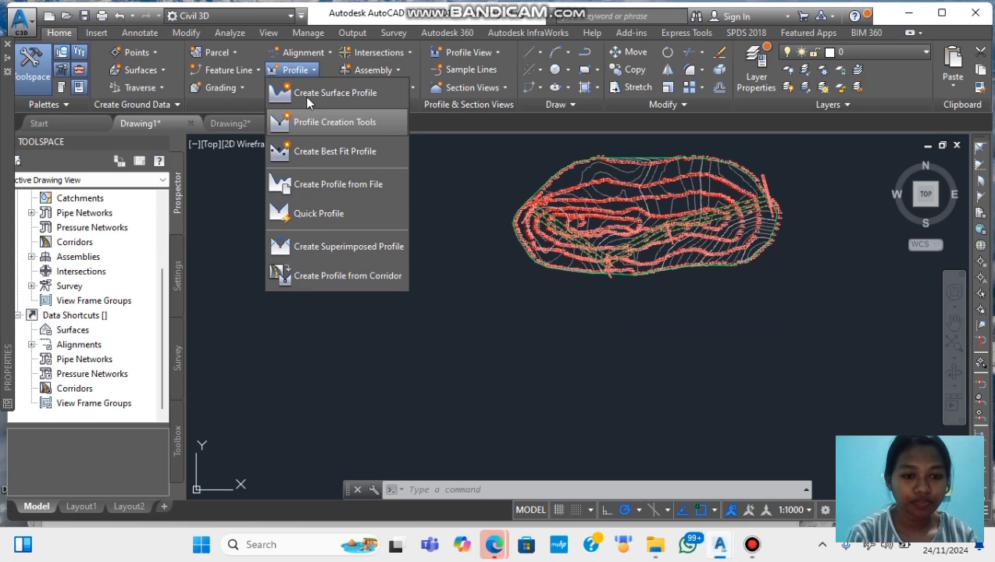
click(307, 94)
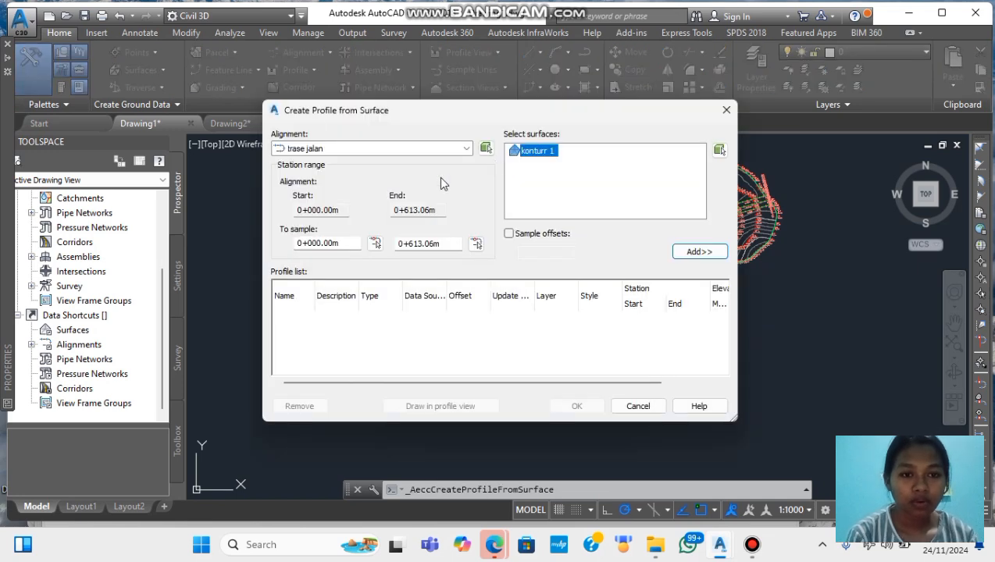
click(438, 149)
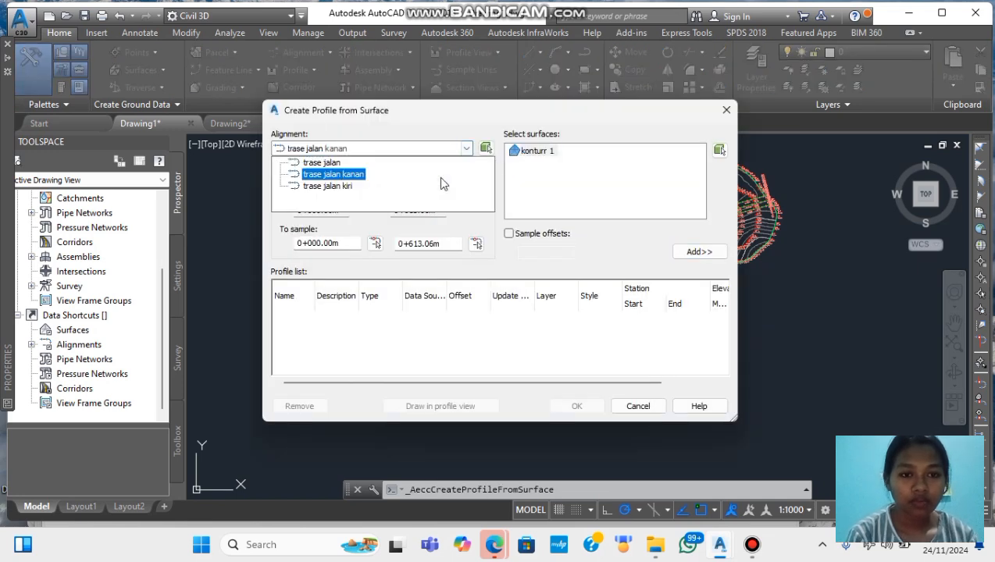
click(355, 175)
click(540, 152)
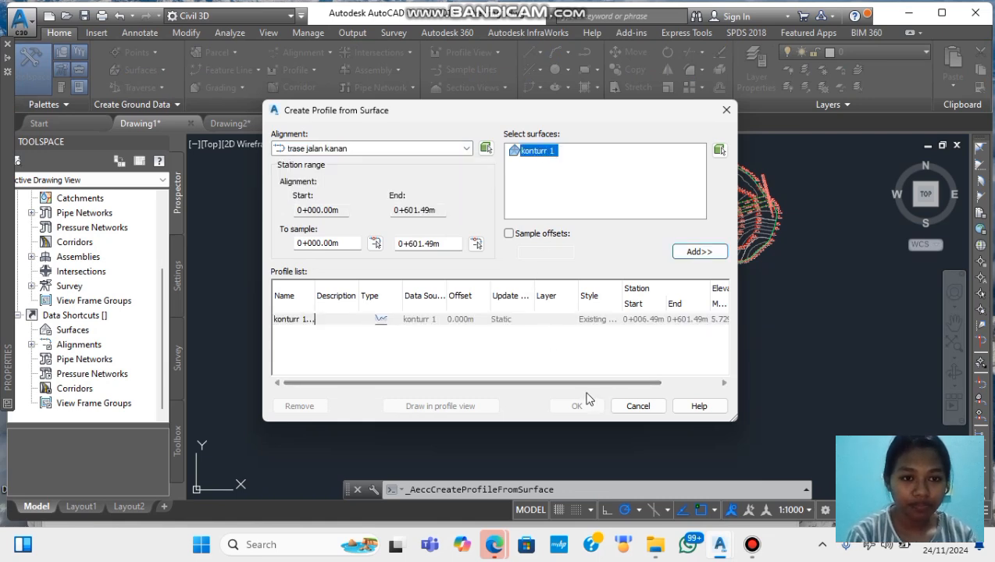
click(692, 252)
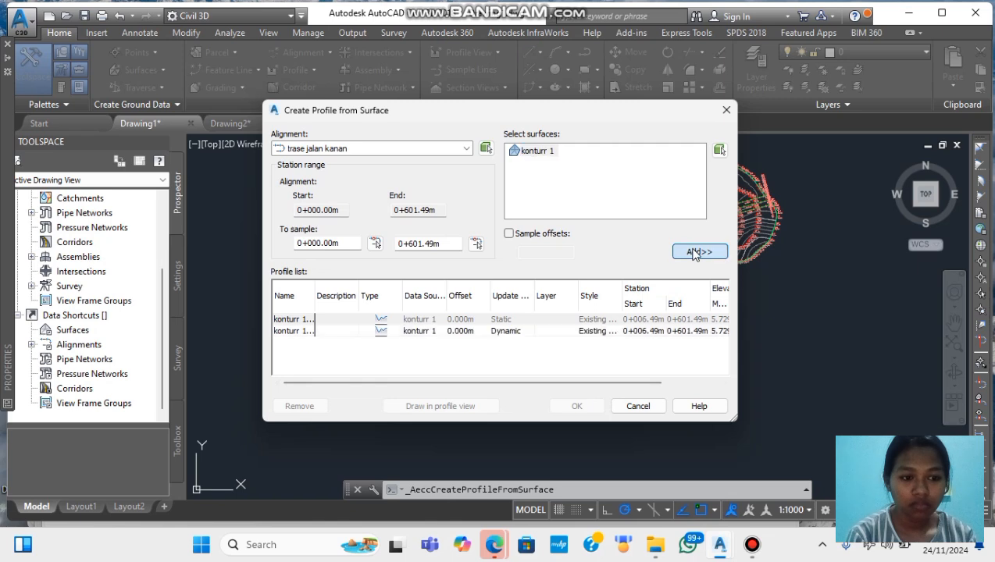
click(513, 334)
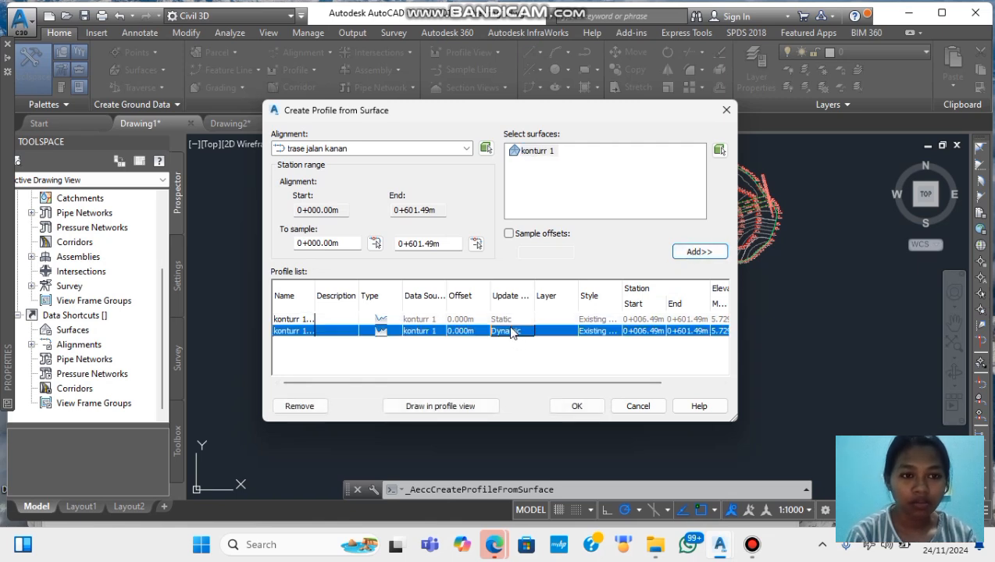
click(515, 335)
click(507, 346)
click(587, 408)
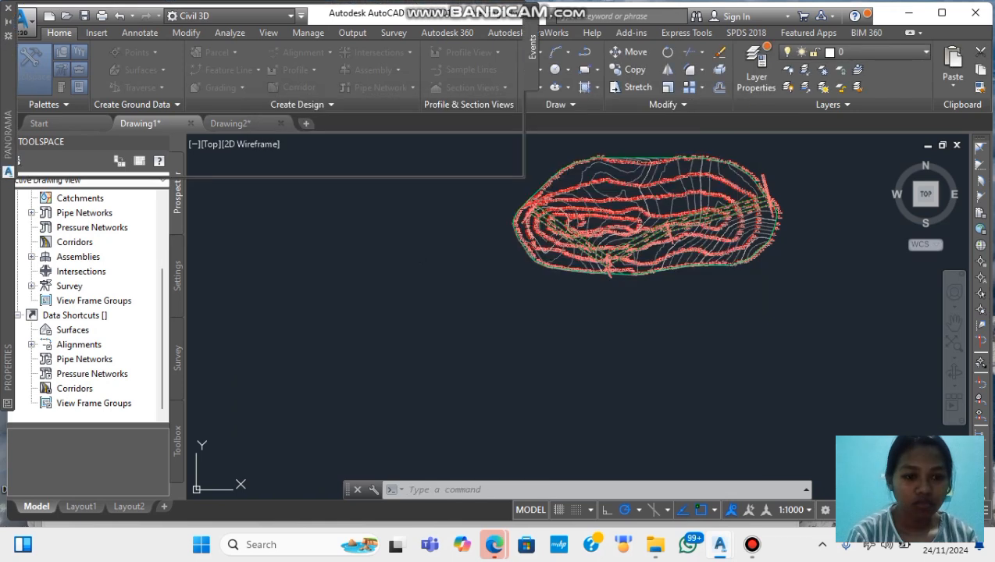
click(752, 544)
key(shift+F12)
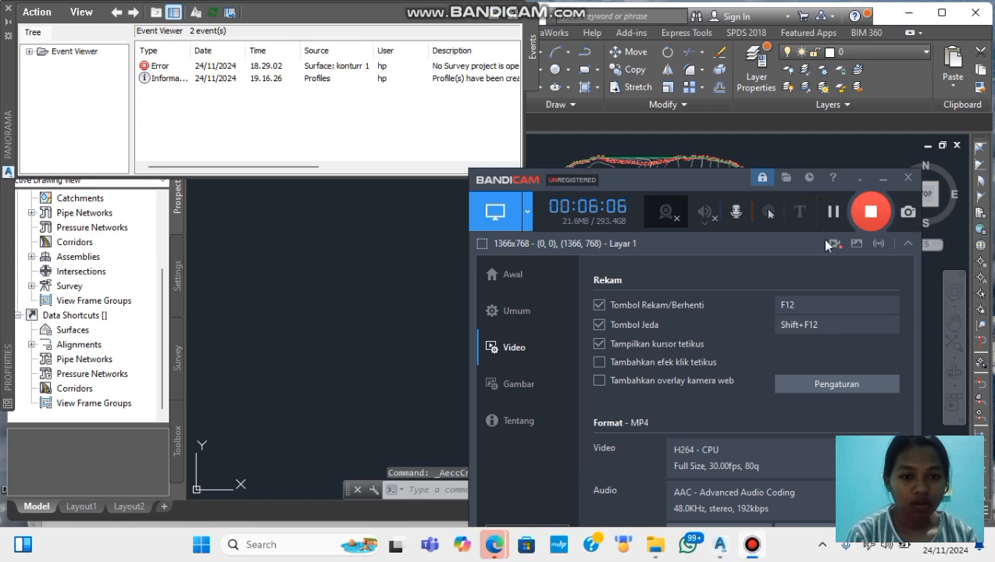
click(833, 212)
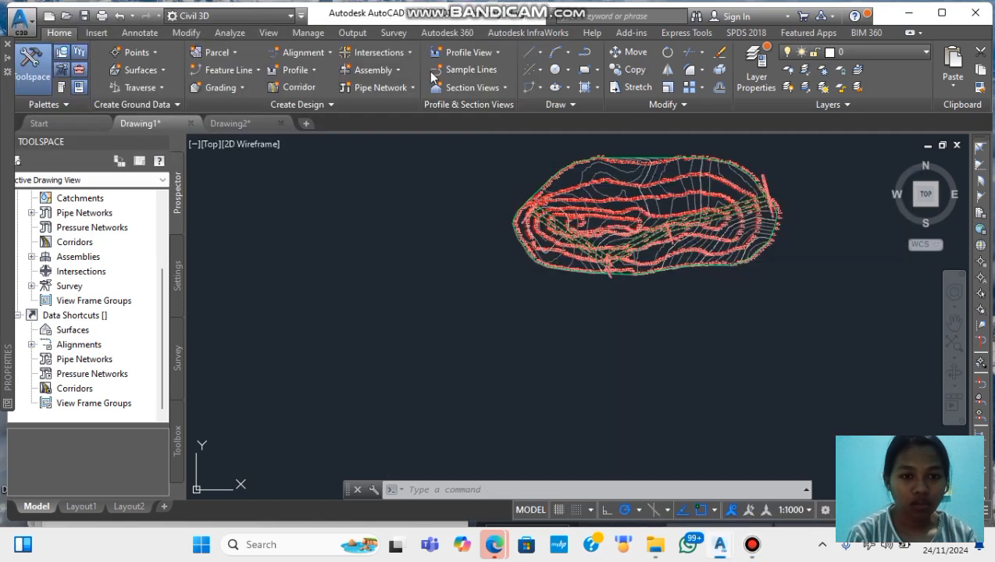
Step: Add a third surface profile of konturr 1 along the trase jalan kanan alignment and set its update mode to Static
click(293, 70)
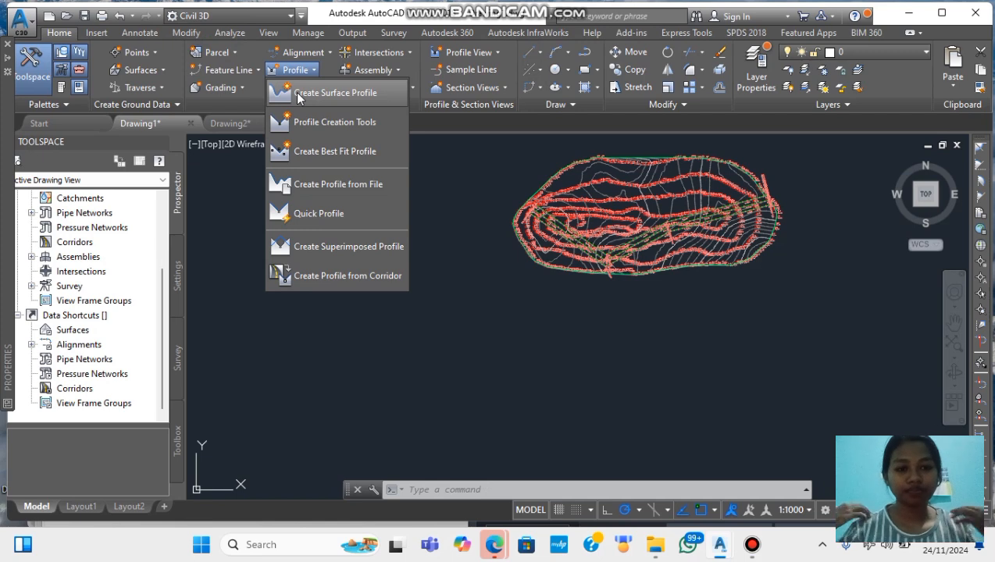
click(297, 94)
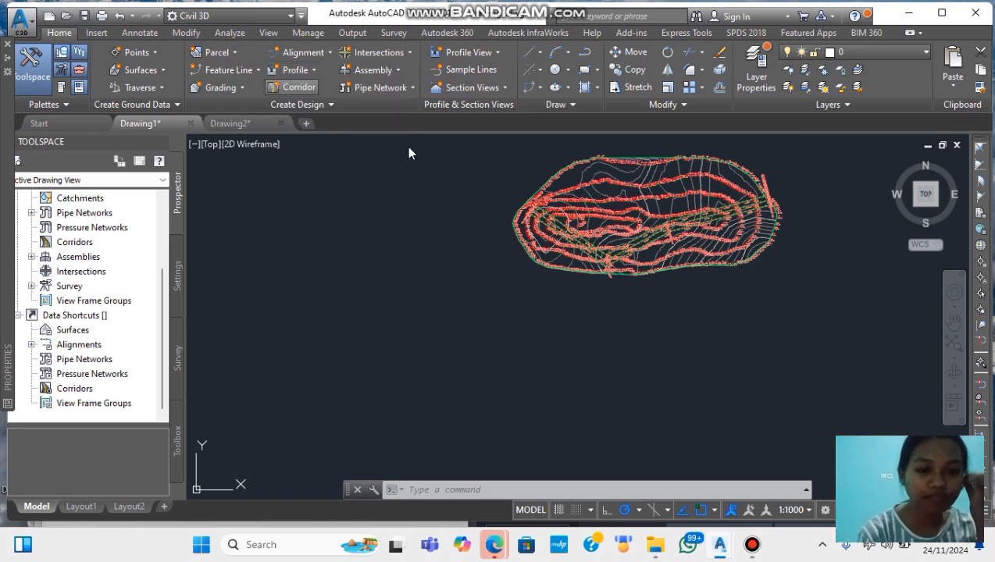
click(409, 148)
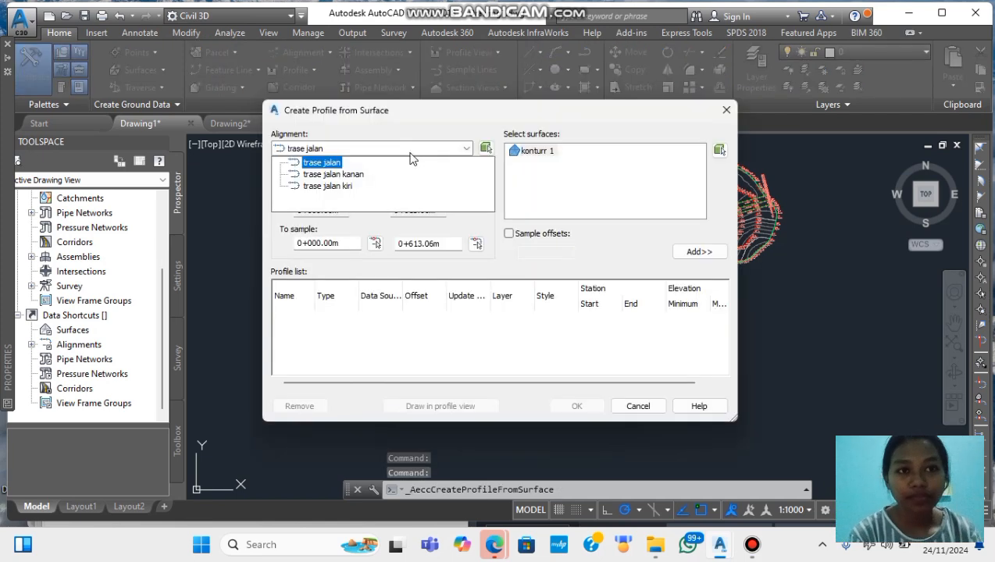
click(365, 174)
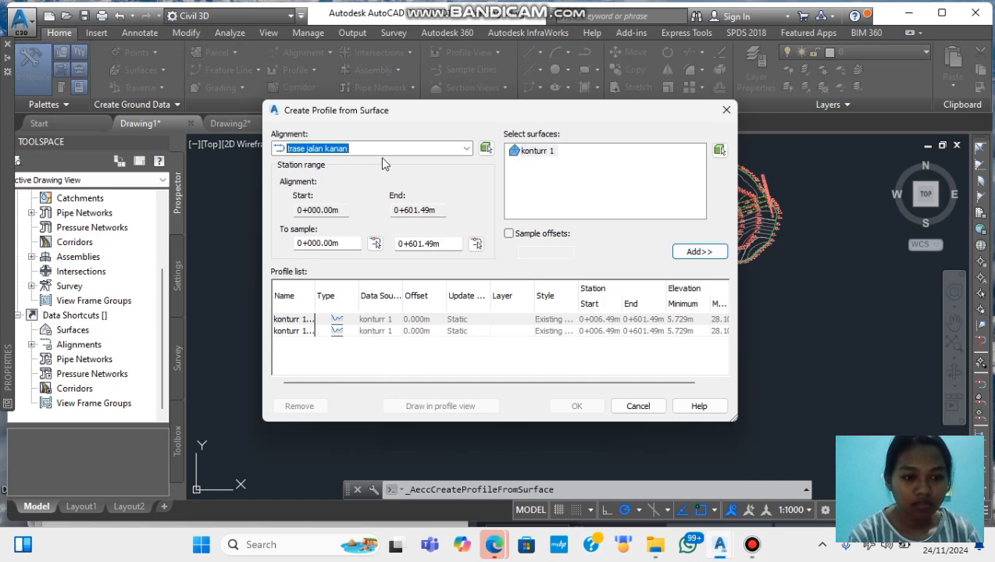
click(536, 153)
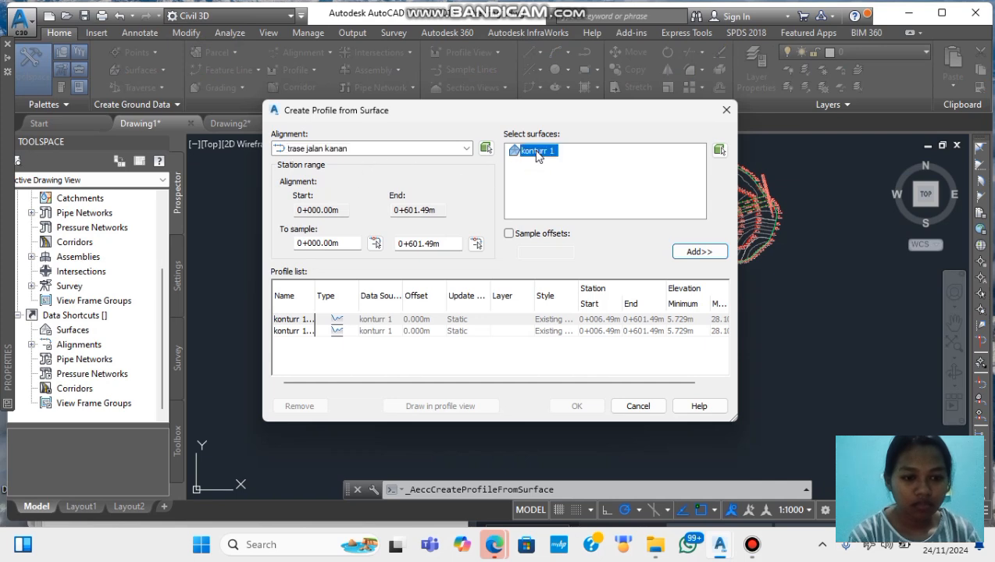
click(700, 251)
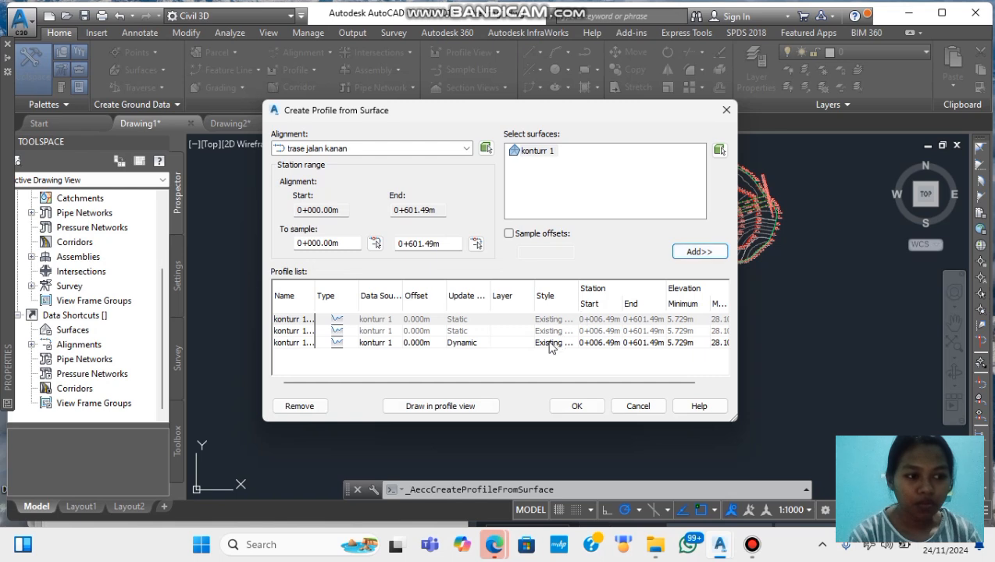
click(549, 343)
click(547, 344)
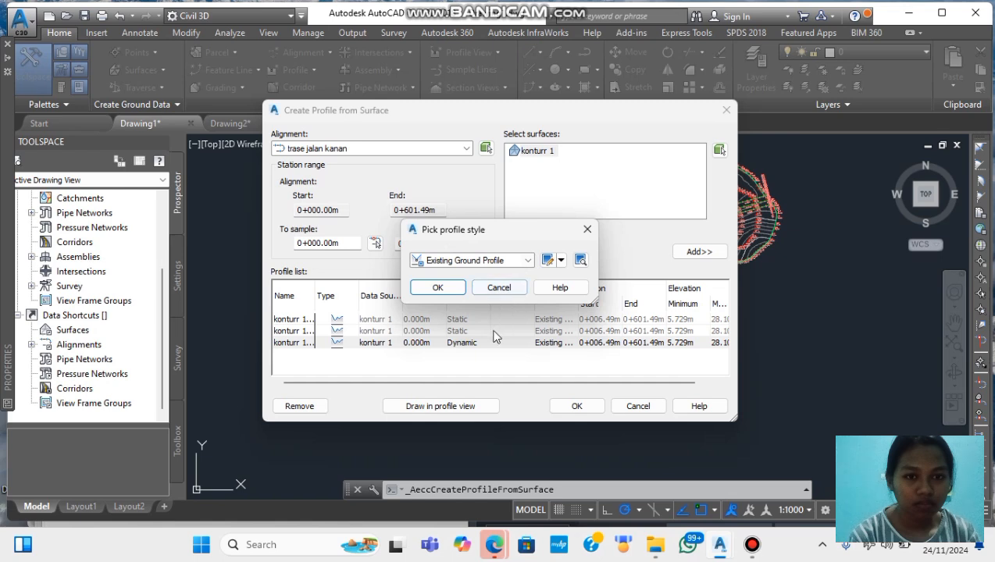
click(586, 230)
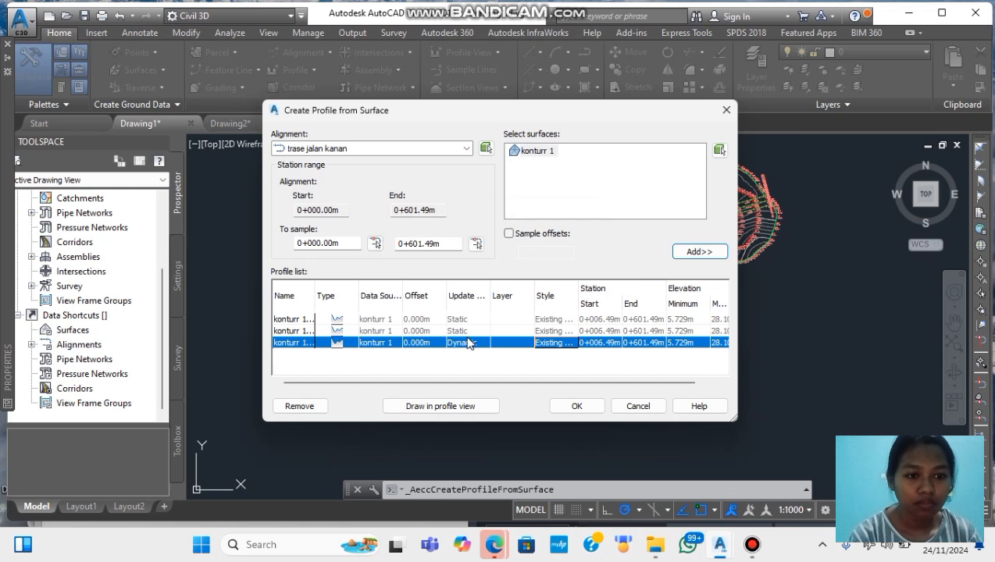
click(466, 343)
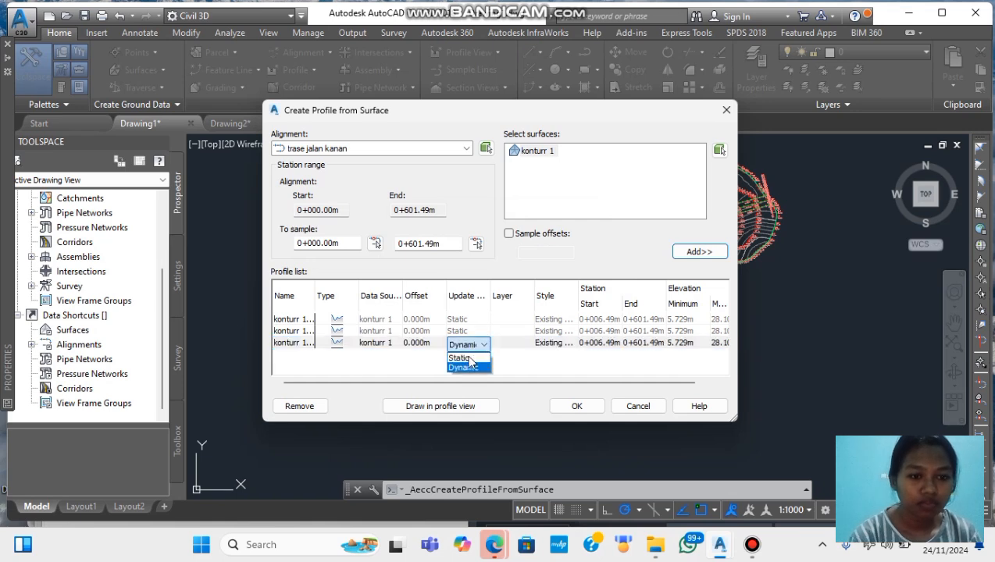
click(468, 365)
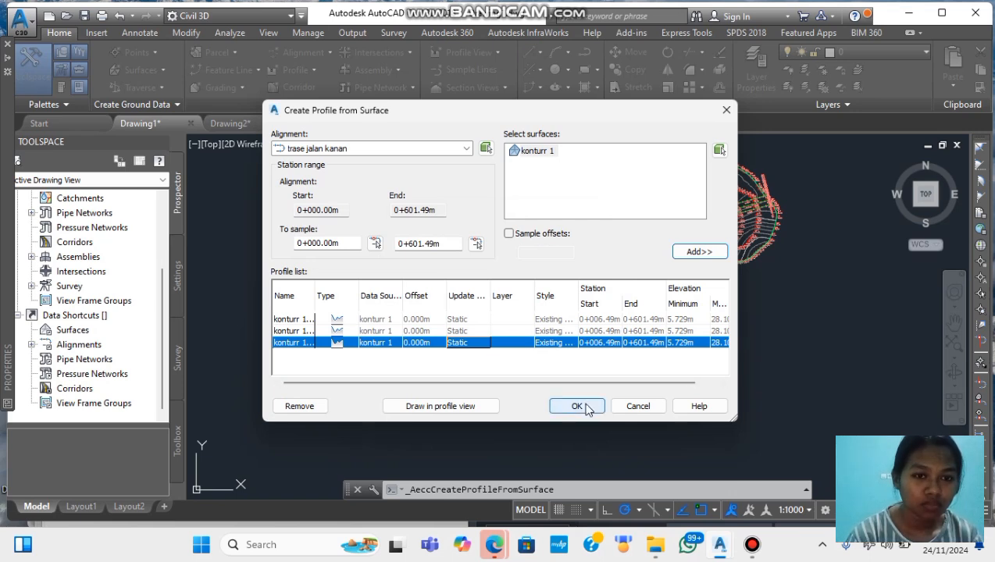
Step: Start drawing the trase jalan kanan profile in a profile view and name the view PROFIL JALAN KANAN
click(457, 407)
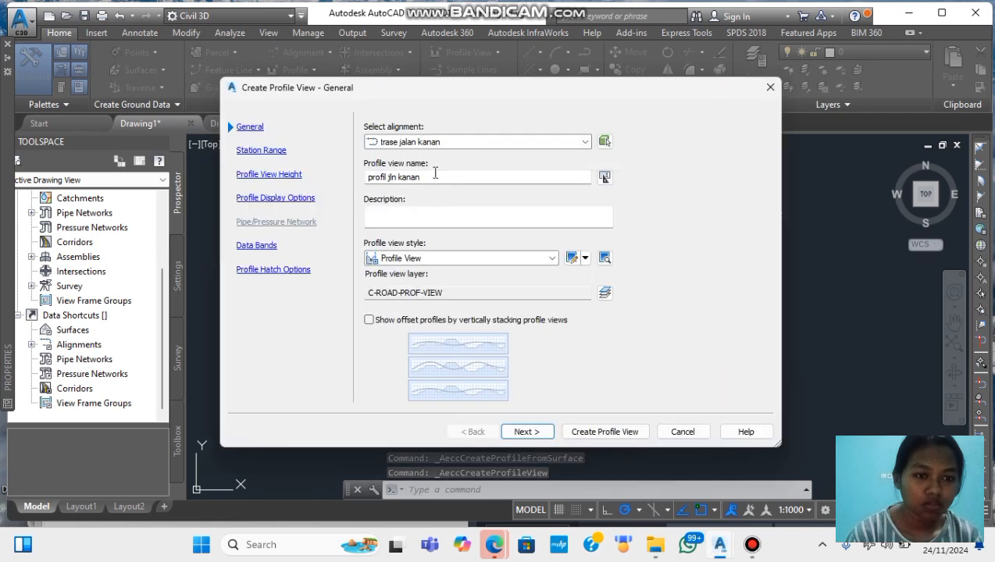
click(424, 177)
drag(424, 177, 385, 177)
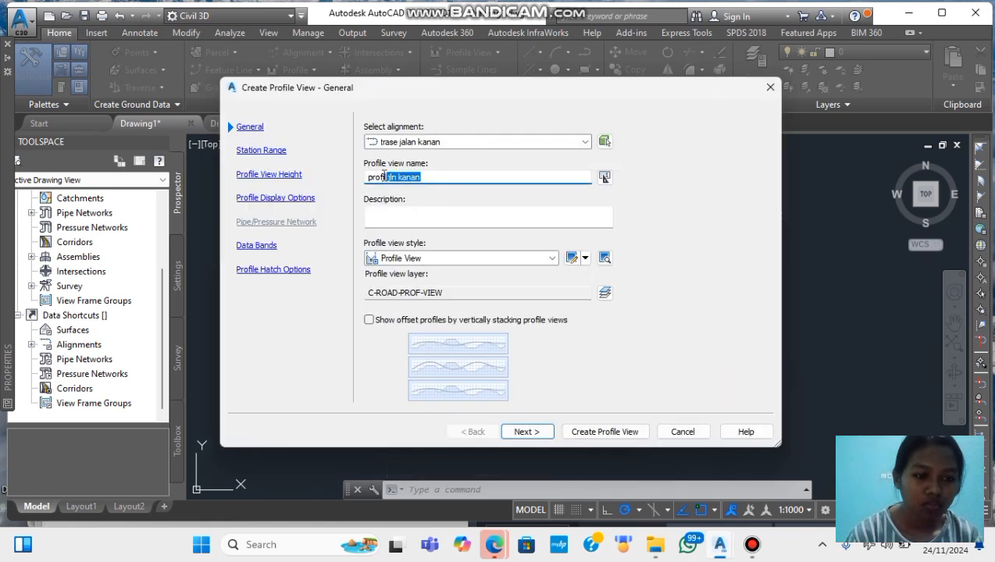
key(BackSpace)
text(PROFI)
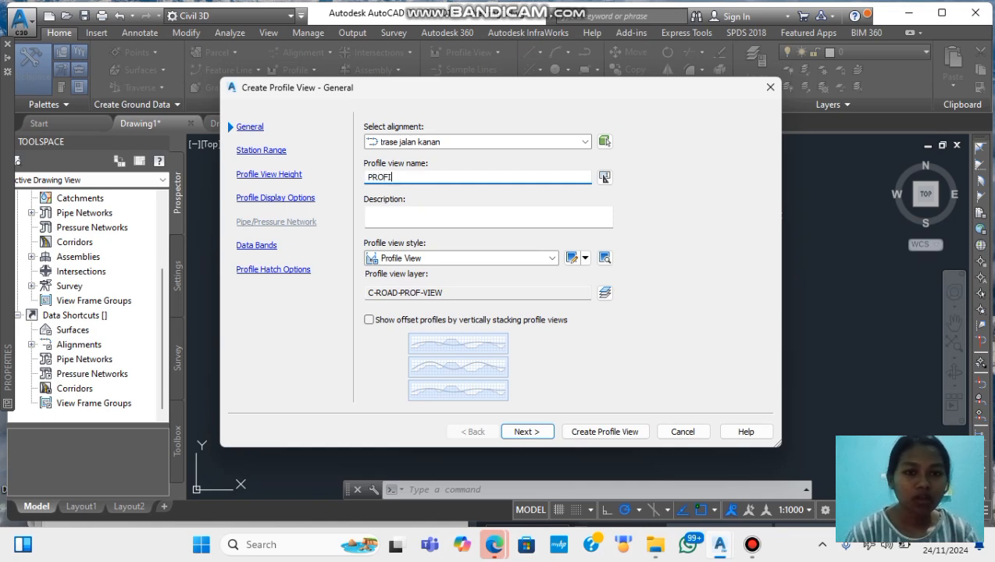
text(L JALAN KANAN)
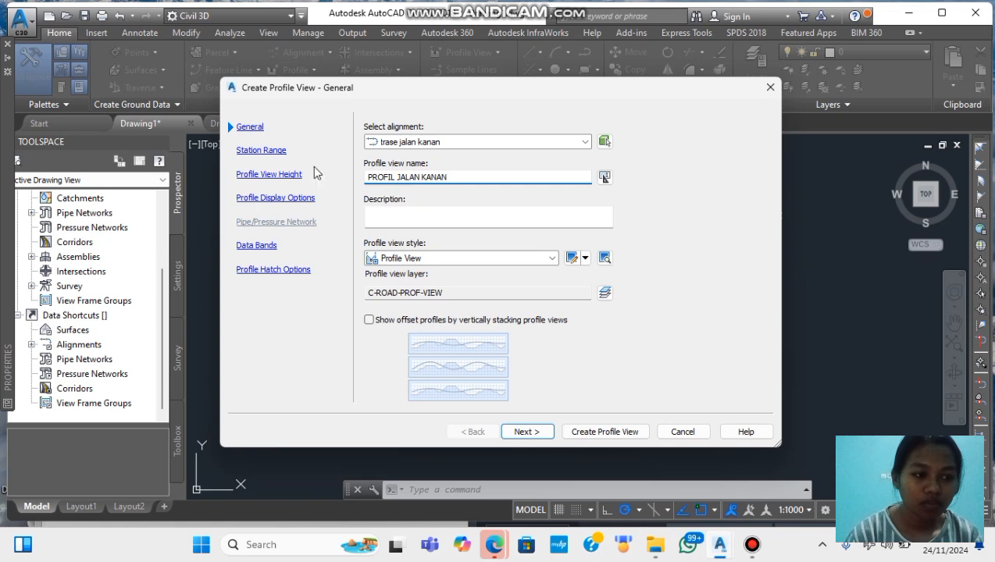
Step: Create the profile view with automatic station range and height and place it southwest of the contour surface
click(261, 150)
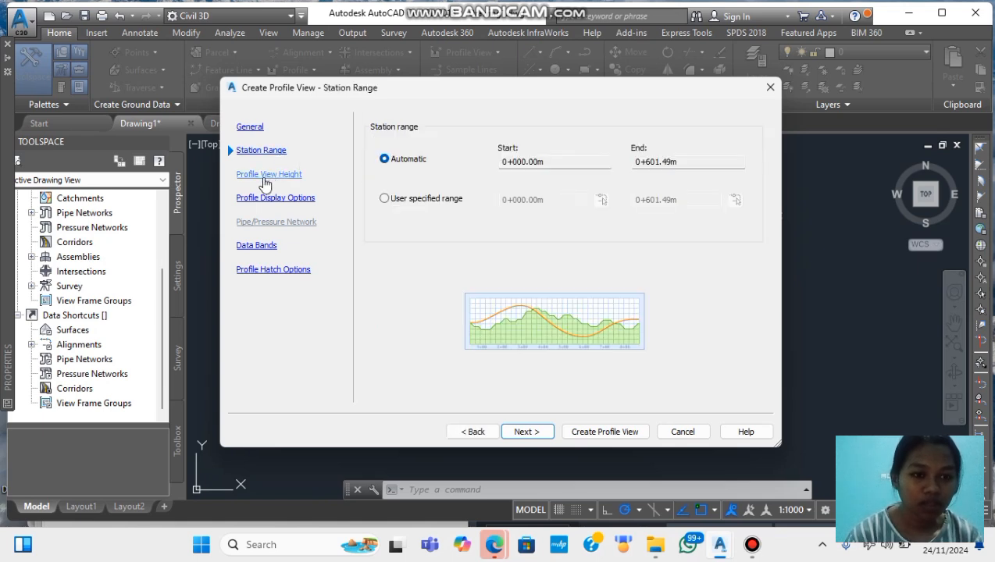
click(263, 178)
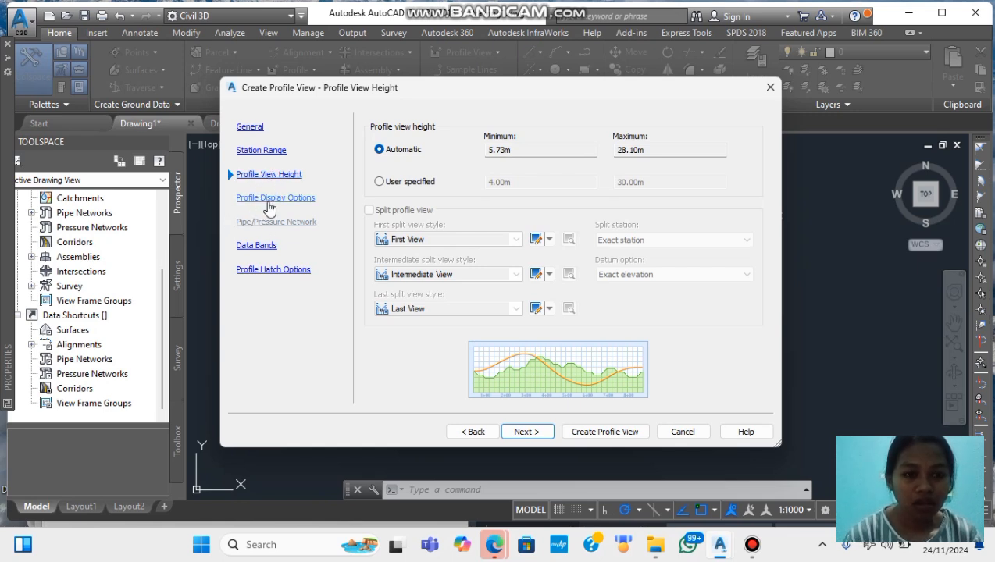
click(253, 247)
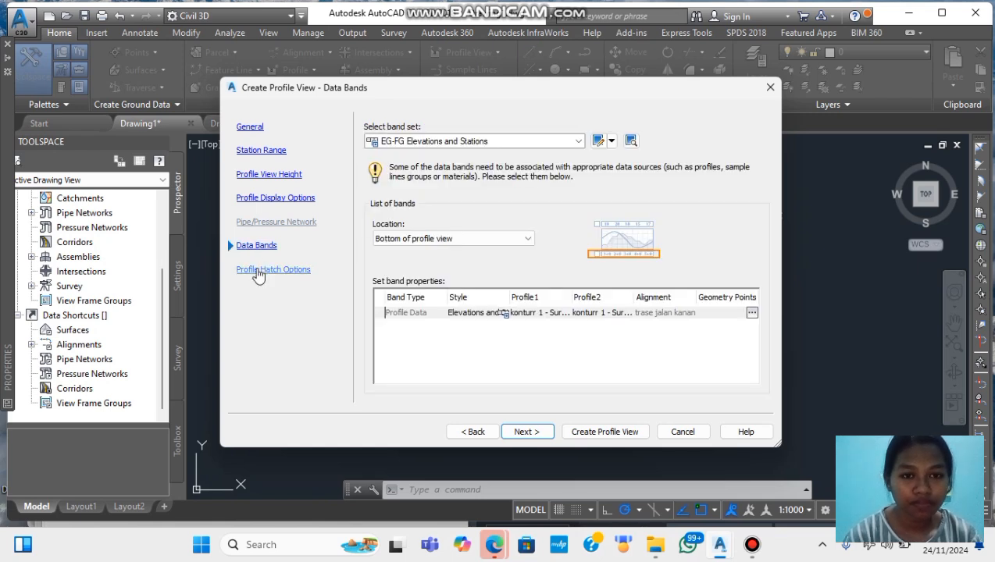
click(259, 271)
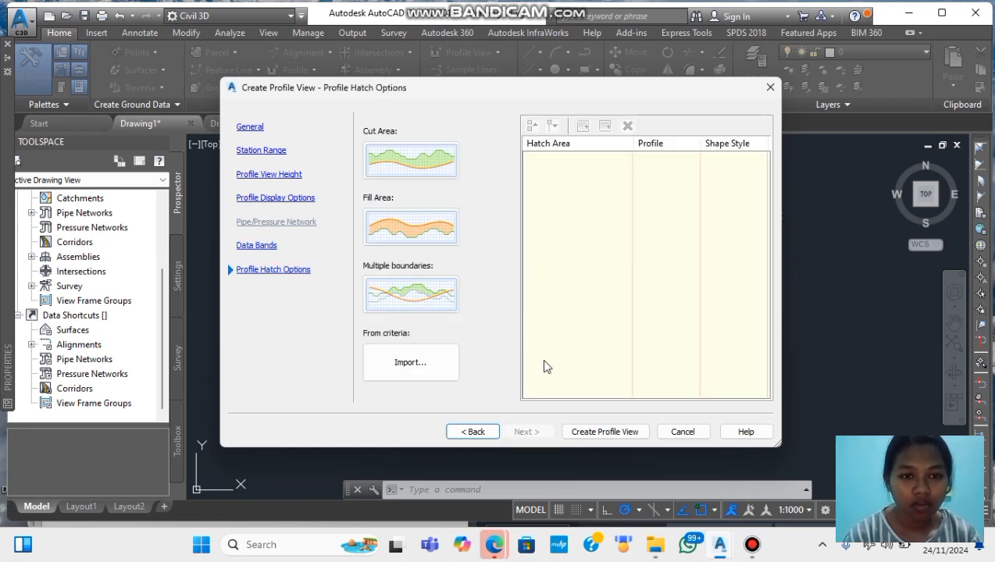
click(606, 433)
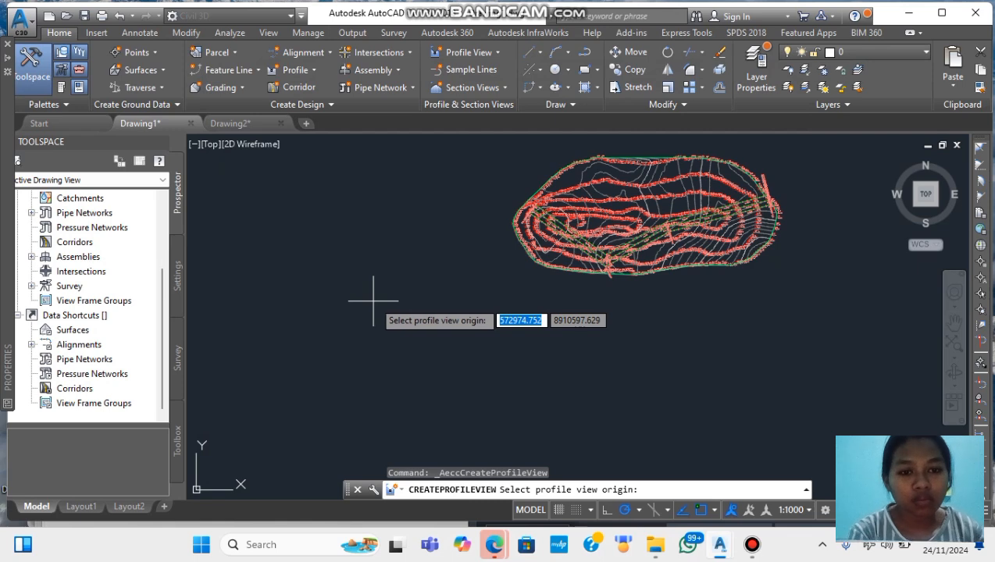
scroll(363, 288, up, 2)
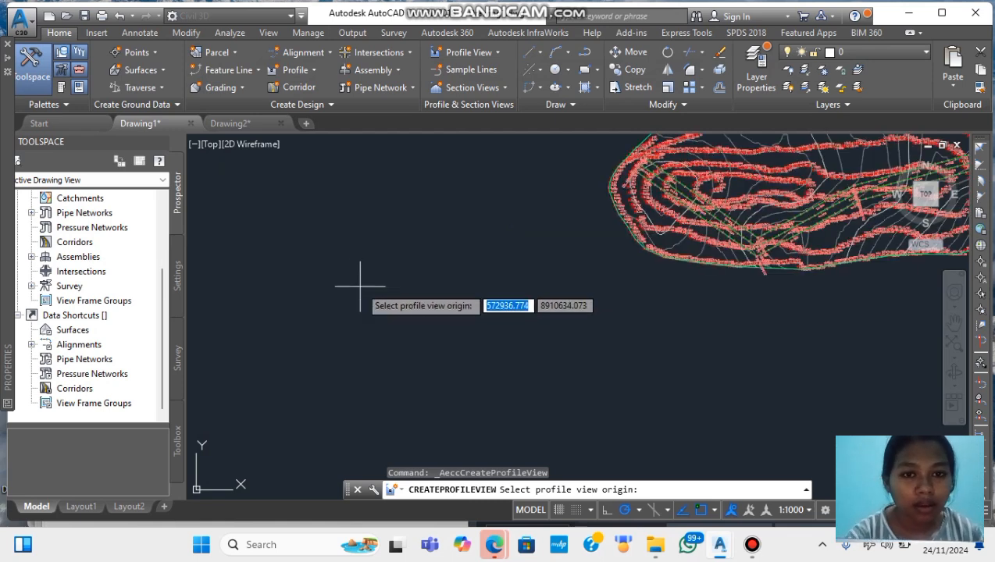
middle_drag(361, 282, 368, 296)
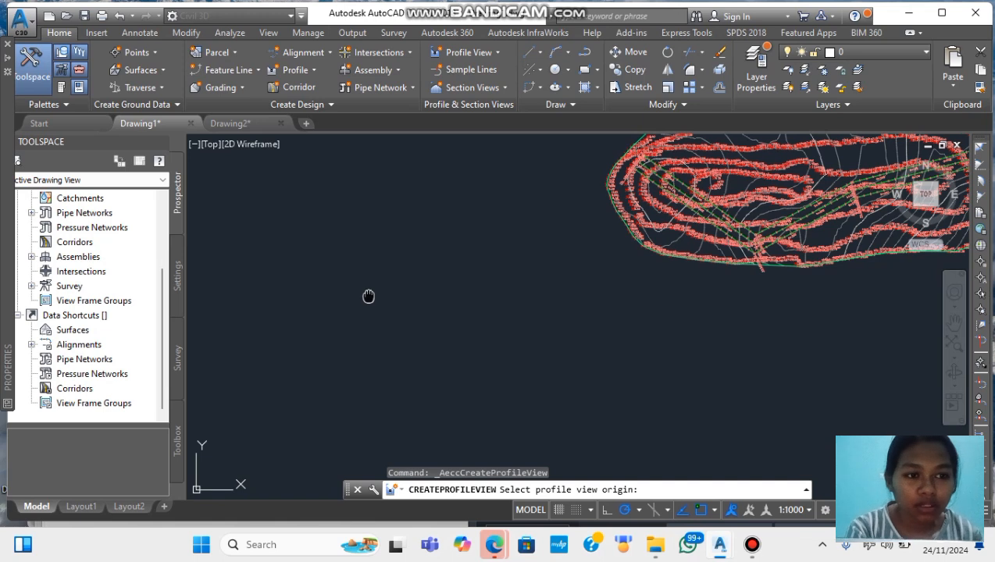
click(354, 276)
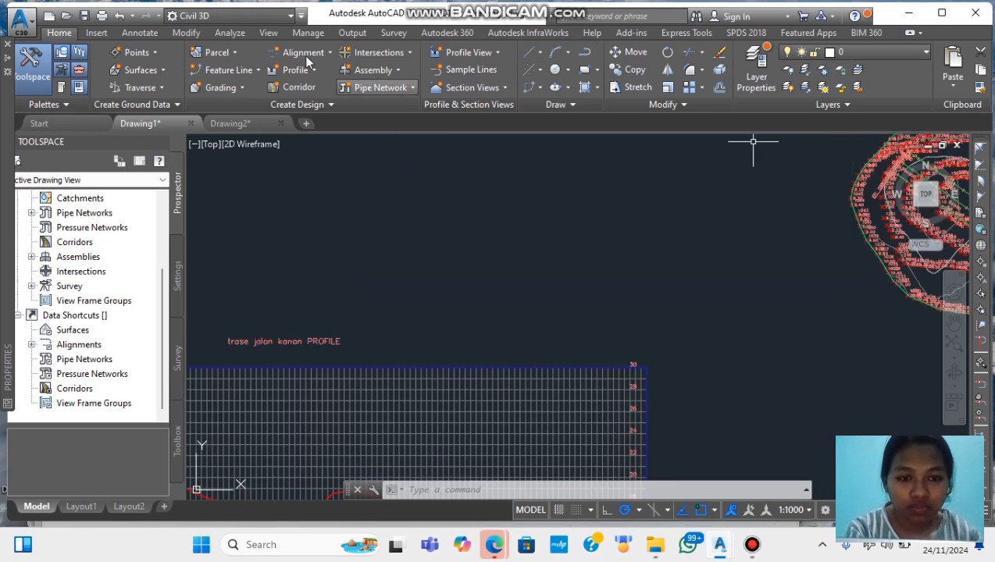
Step: Create a surface profile from konturr 1 along the trase jalan kiri alignment with its update mode set to Static
click(291, 71)
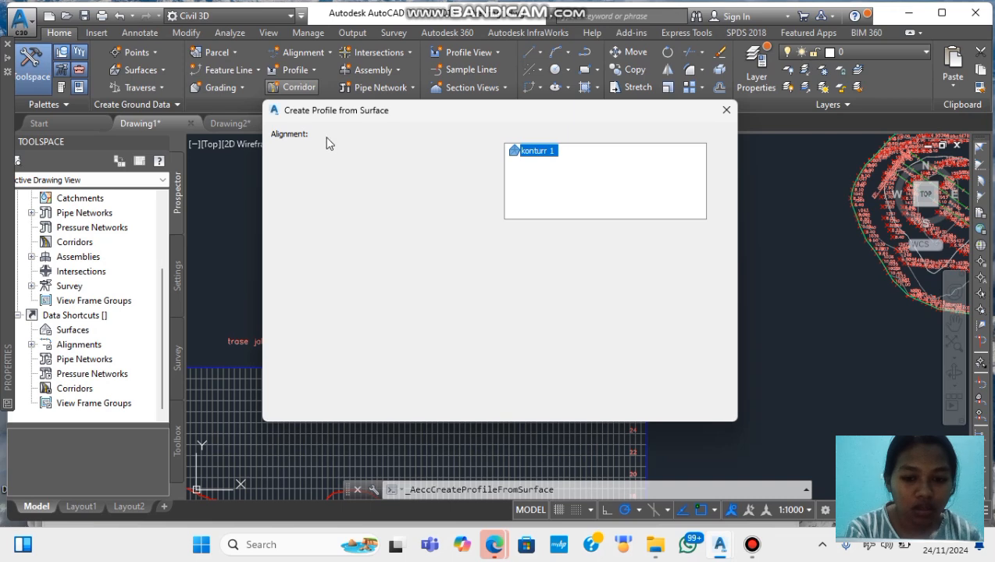
click(355, 150)
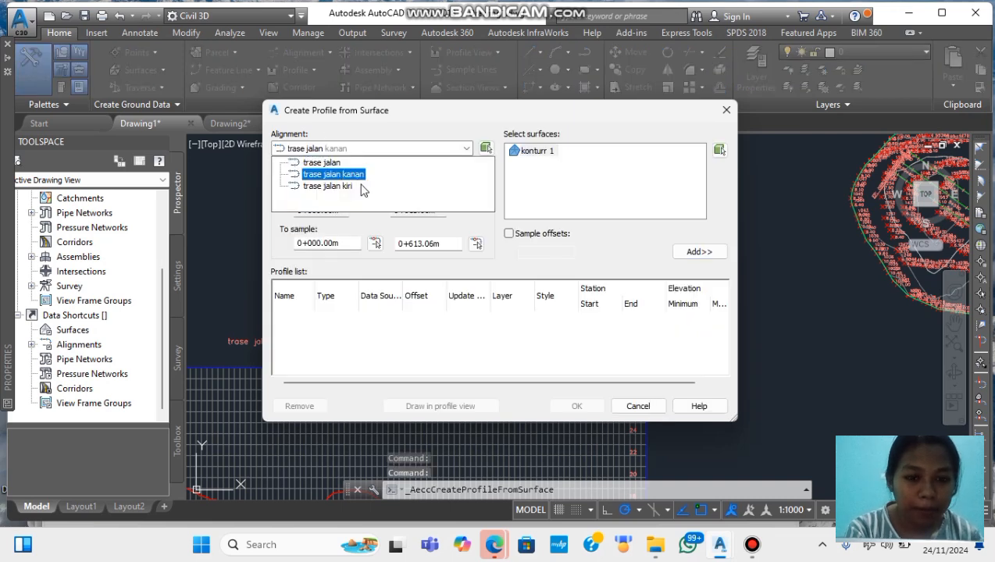
click(347, 193)
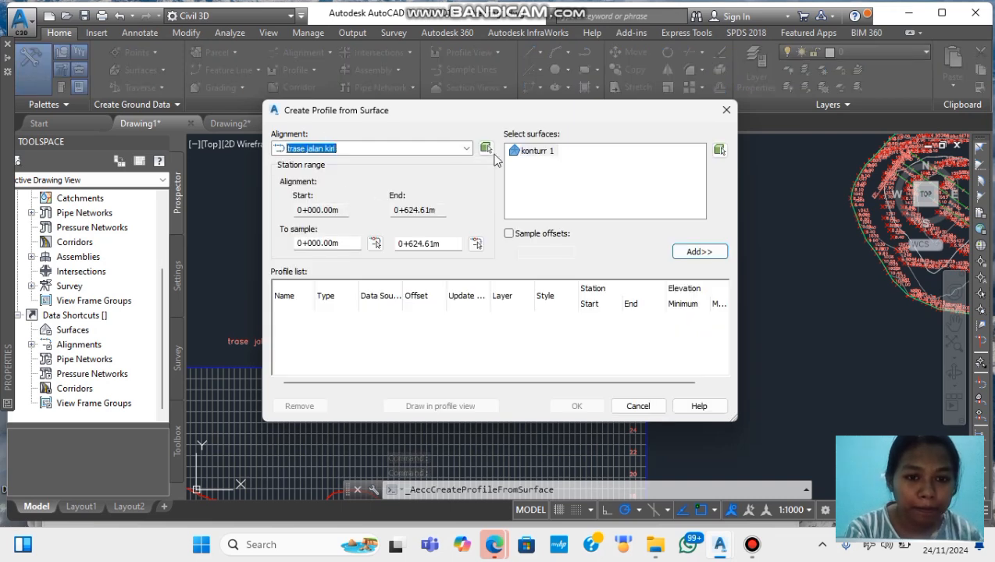
click(536, 152)
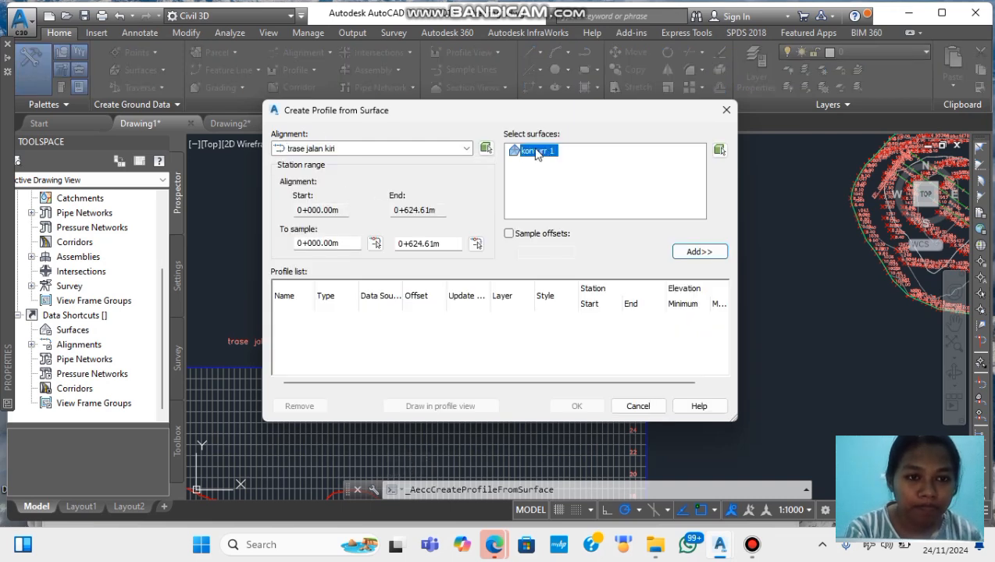
click(690, 253)
click(468, 320)
click(457, 338)
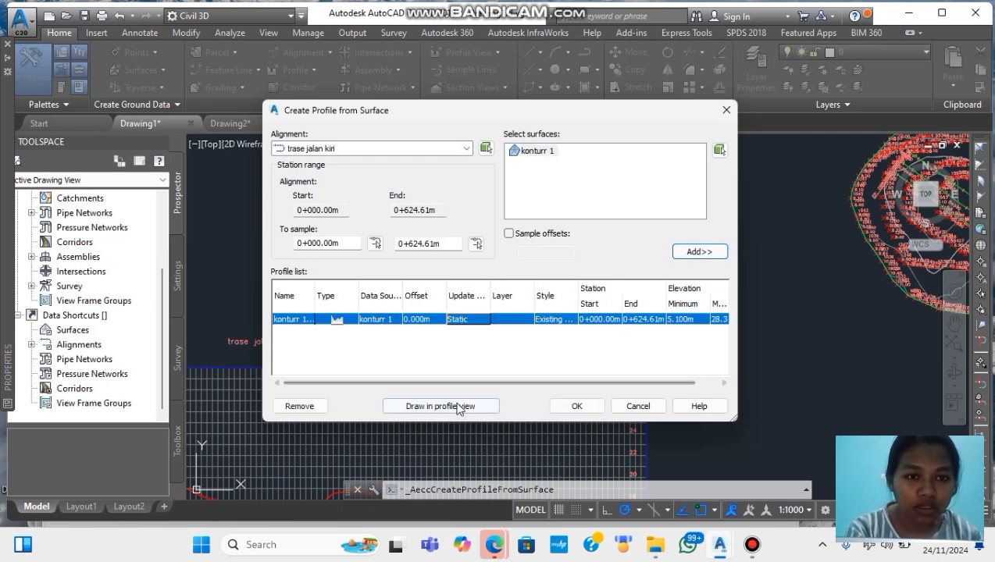
Step: Create a profile view named PROFIL JALAN KIRI for trase jalan kiri with automatic height and place it above the trase jalan kanan view
click(460, 408)
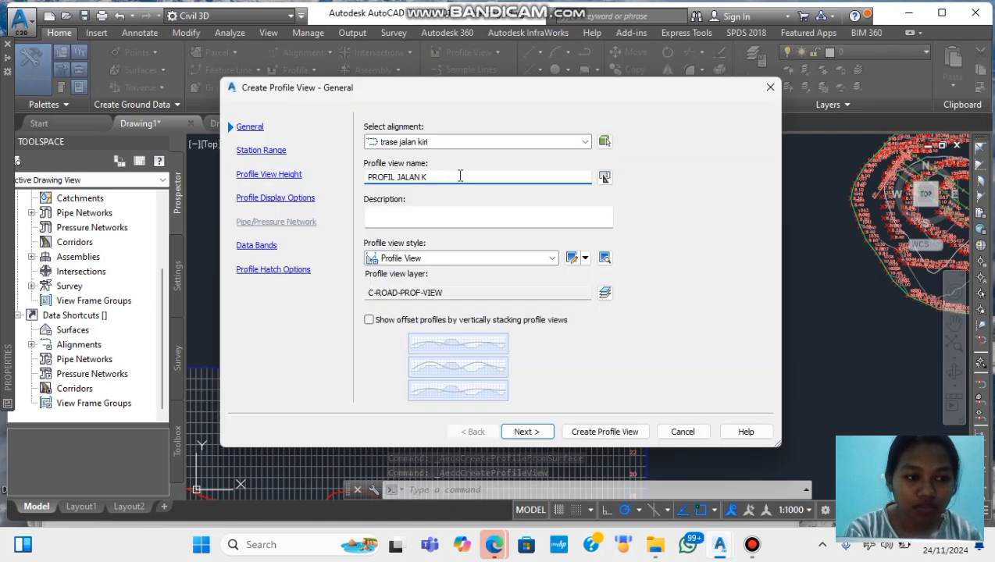
text(IRI)
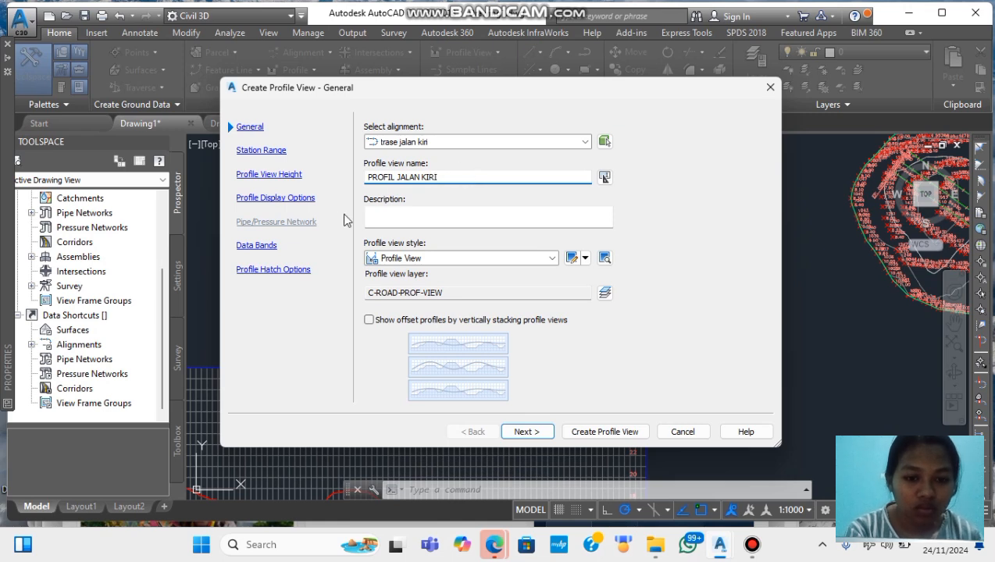
click(310, 202)
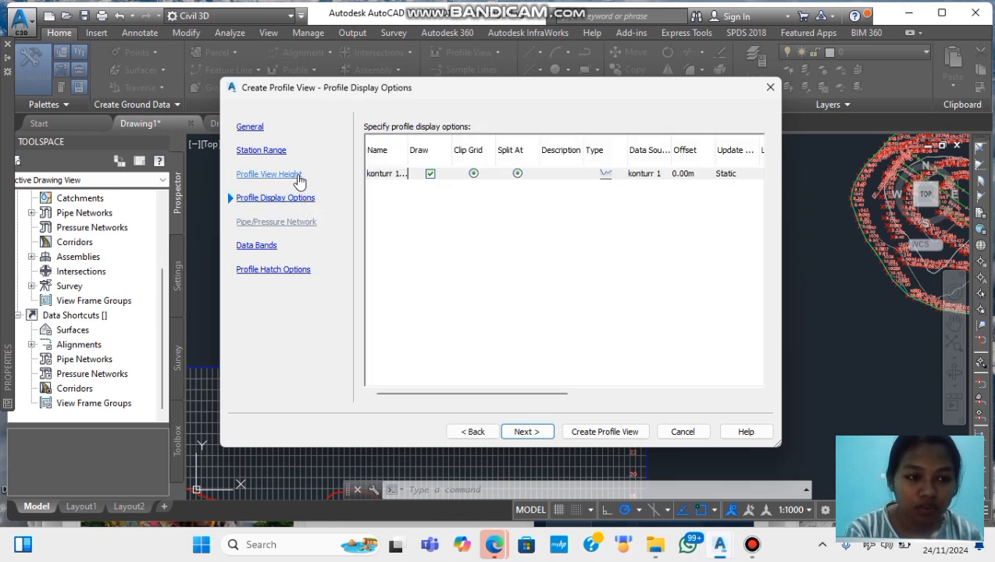
click(284, 179)
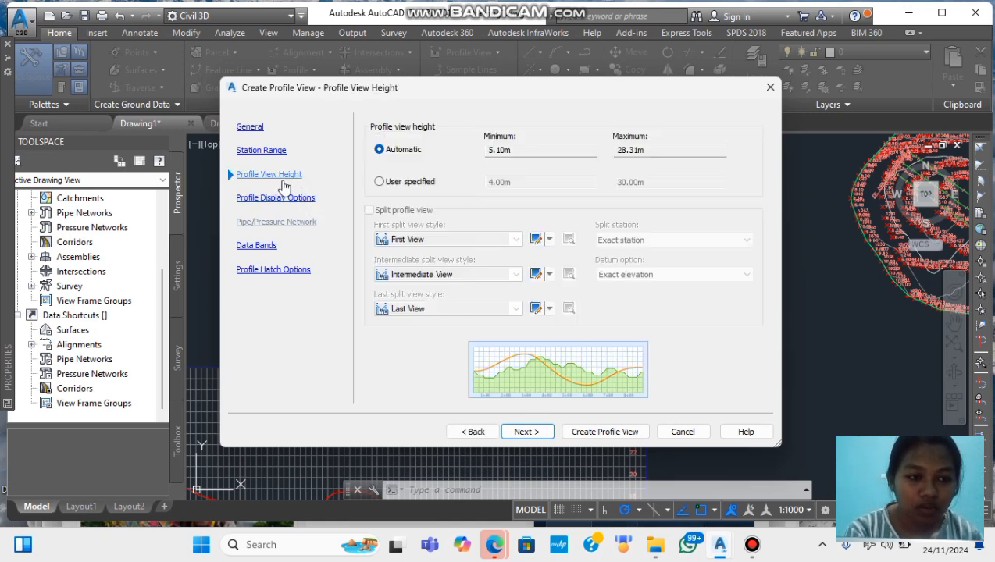
click(278, 271)
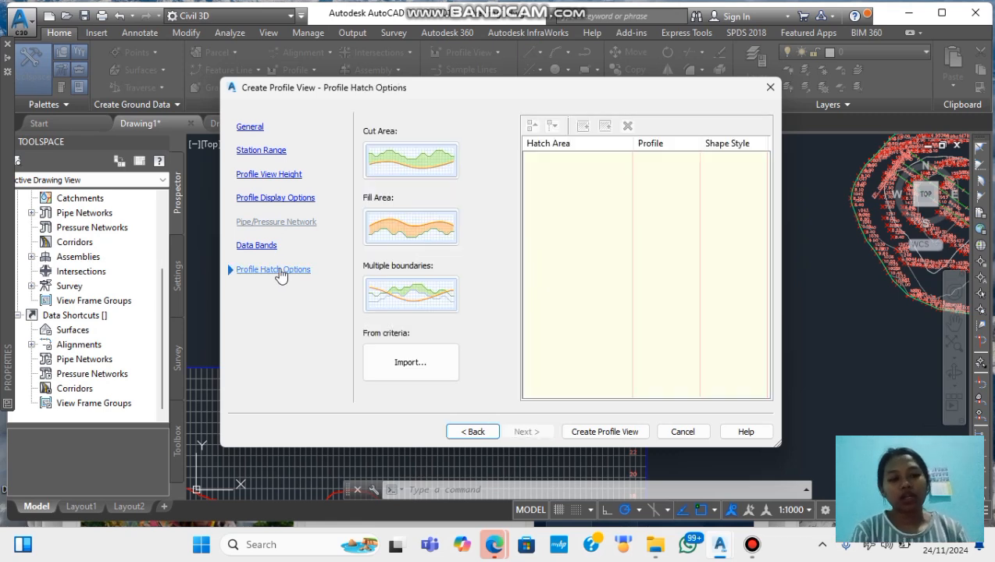
click(588, 434)
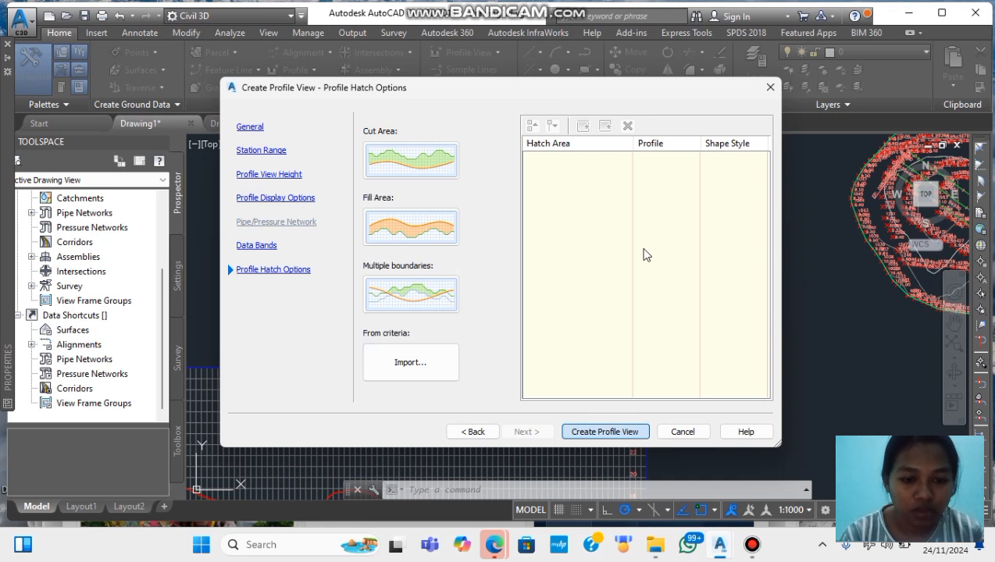
key(Return)
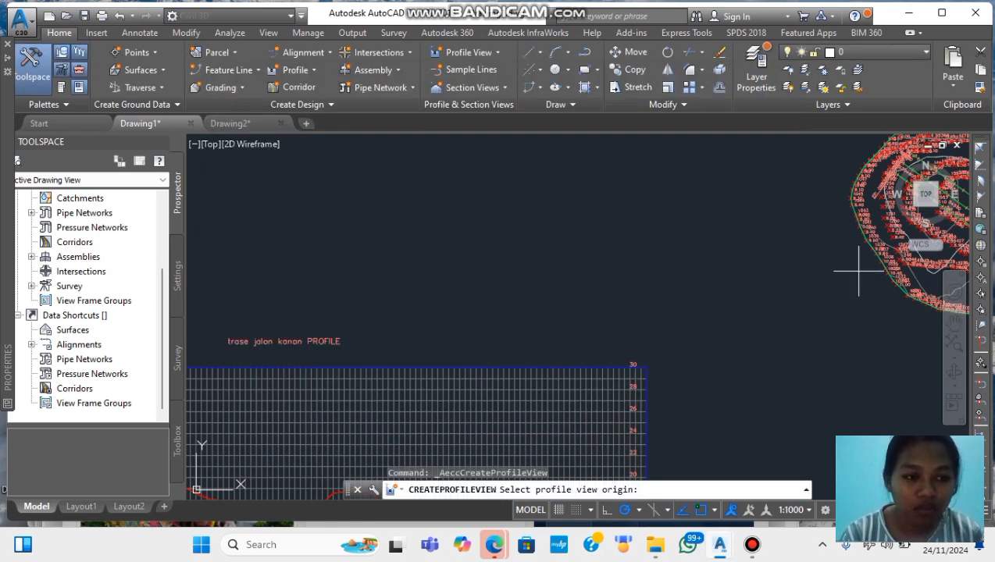
middle_drag(893, 302, 624, 268)
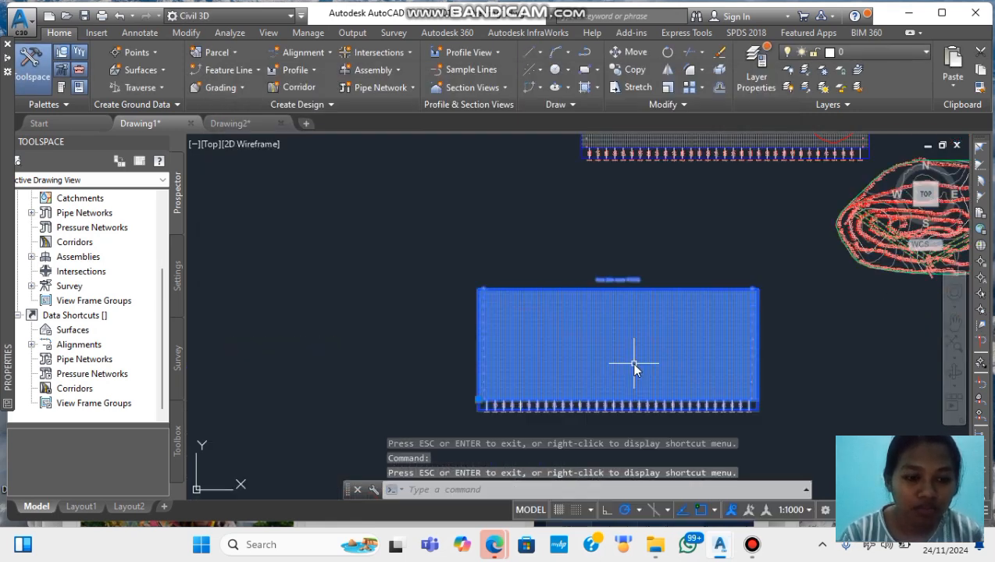
Step: Edit the profile view style to use a vertical exaggeration of 1 and clip both the vertical and horizontal grids
right_click(634, 364)
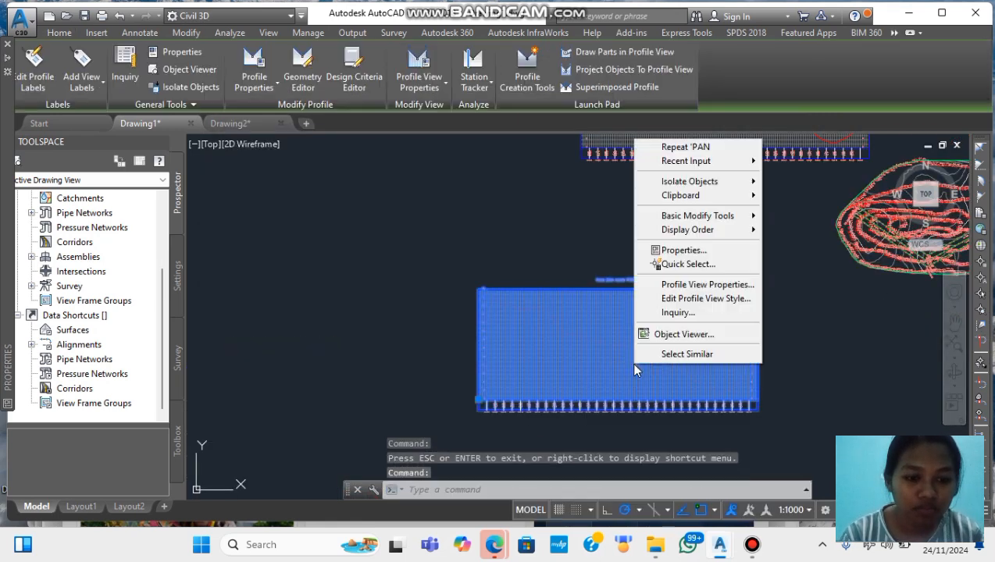
click(656, 298)
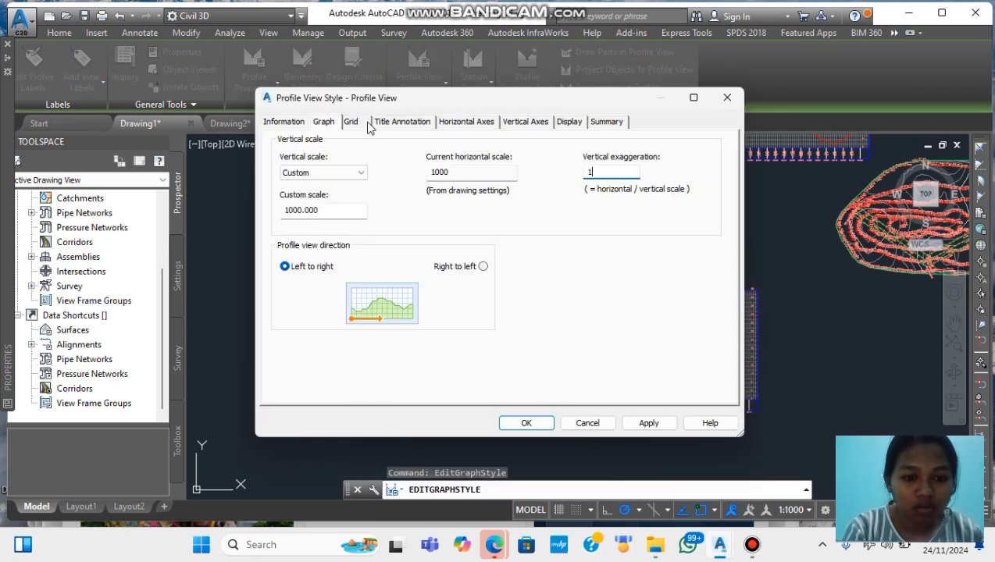
click(358, 123)
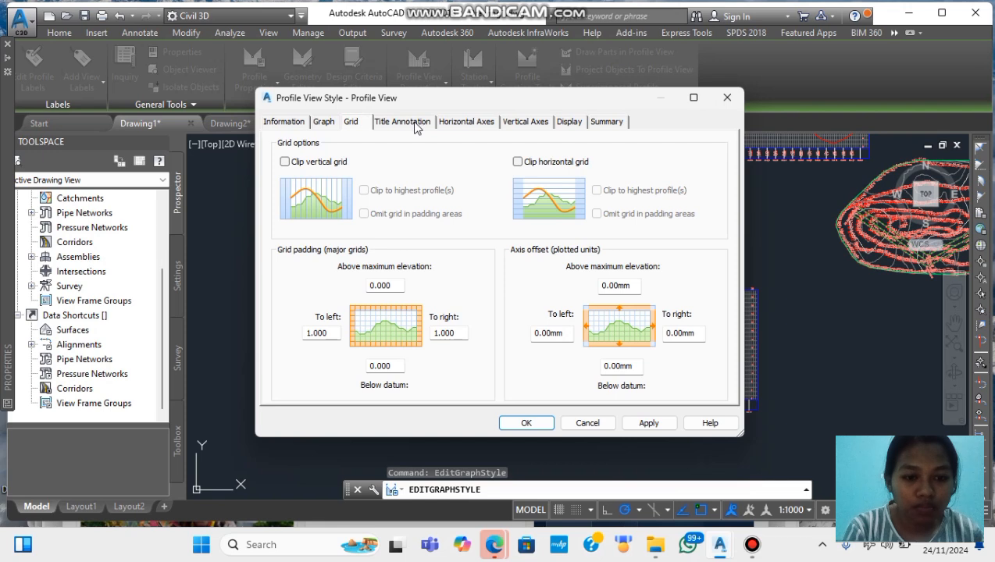
click(520, 161)
click(296, 164)
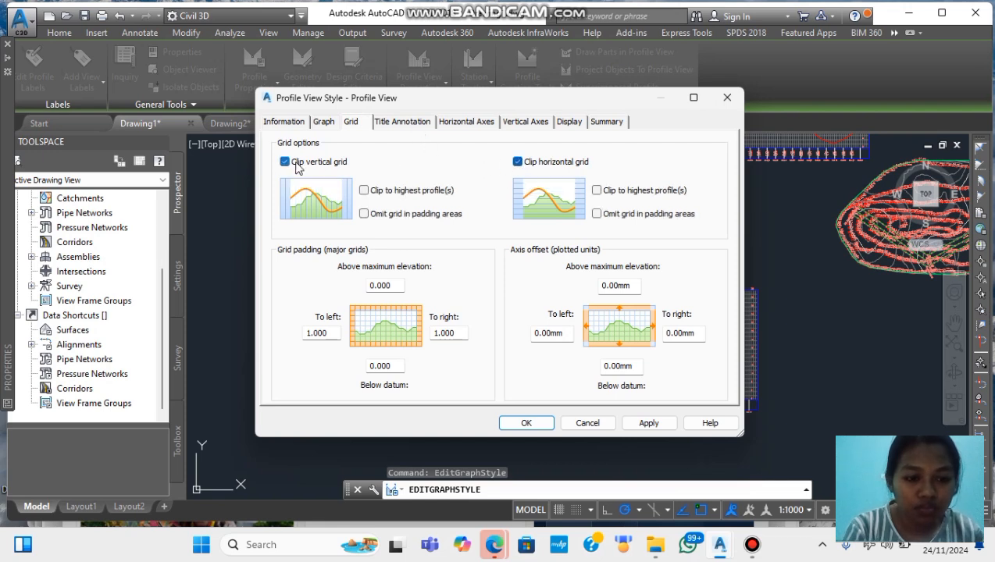
click(532, 424)
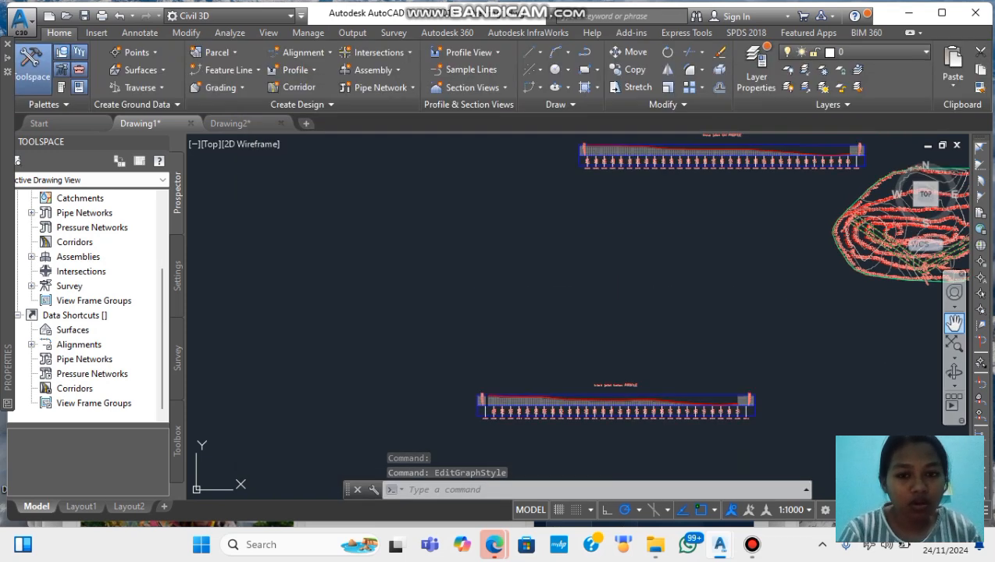
Step: Examine the station and elevation bands of the trase jalan kanan and trase jalan kiri profile views
click(955, 324)
mouse_move(687, 273)
mouse_down()
mouse_move(625, 411)
mouse_move(560, 476)
mouse_up()
scroll(645, 393, up, 5)
scroll(642, 385, up, 4)
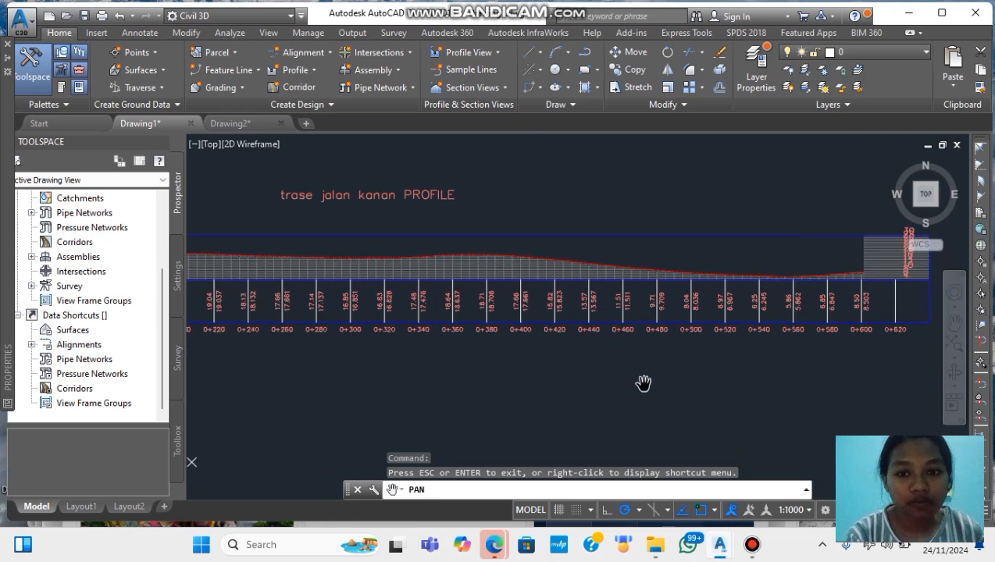
drag(692, 361, 606, 371)
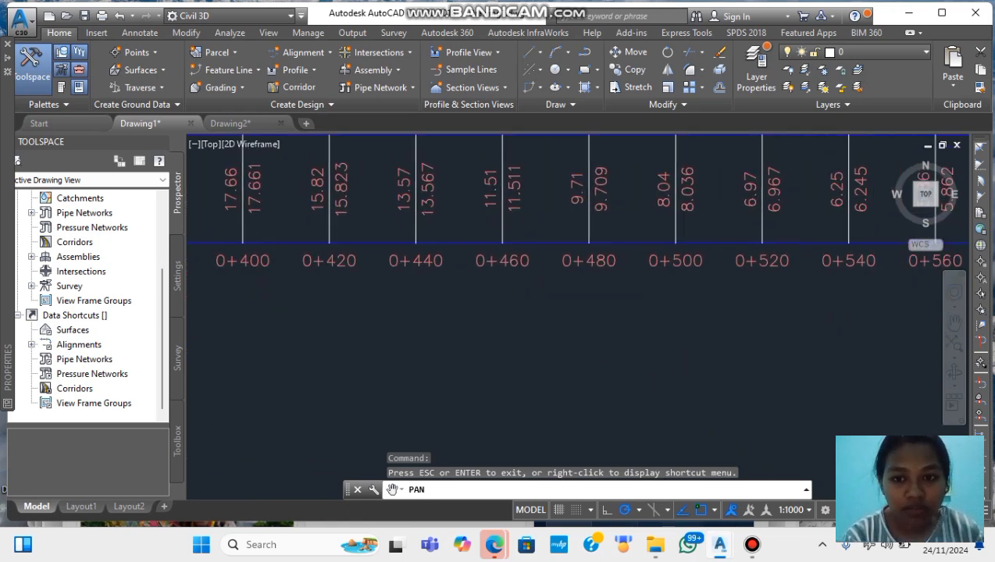
scroll(571, 351, down, 10)
drag(576, 209, 568, 449)
drag(660, 239, 622, 321)
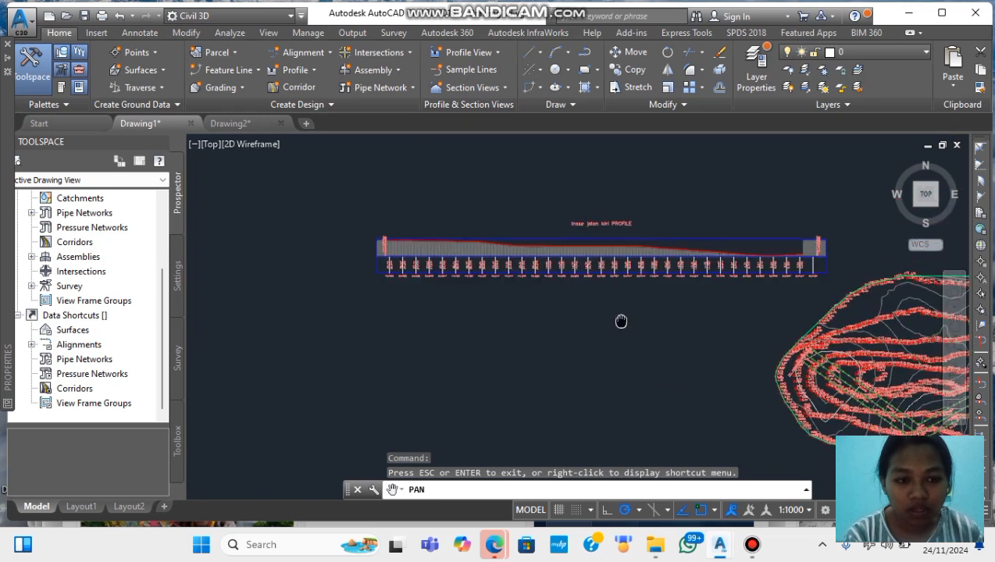
scroll(632, 289, up, 3)
scroll(632, 289, up, 2)
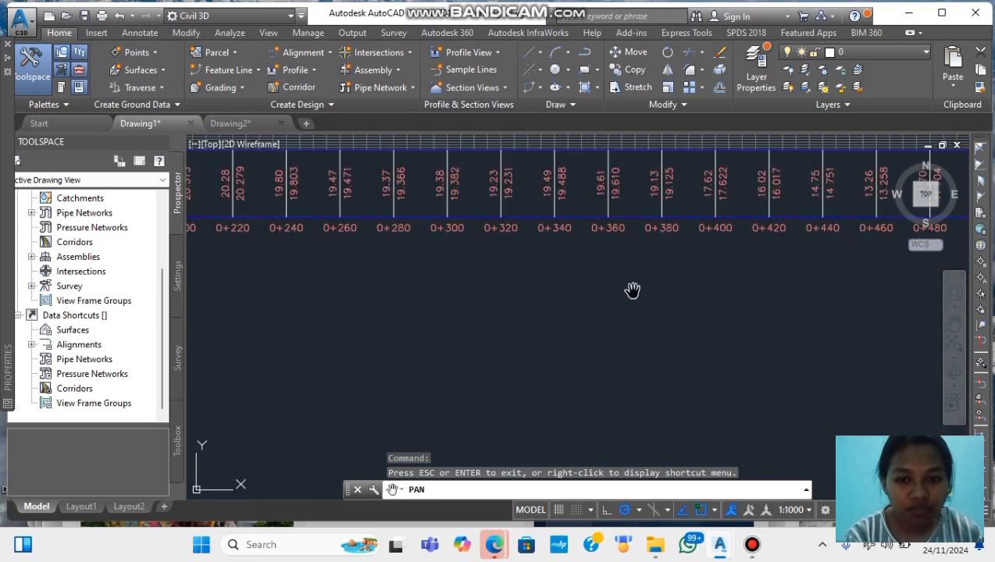
scroll(632, 290, down, 6)
drag(622, 342, 615, 315)
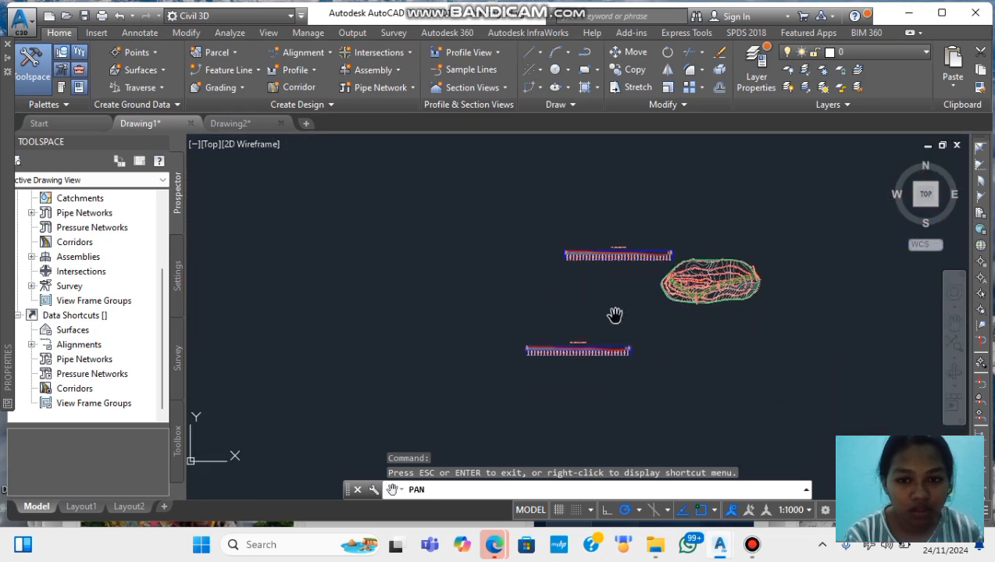
key(Escape)
Step: Start a layout profile named ELEVASI JALAN KANAN in the trase jalan kanan profile view, with Design Profile style and Complete Label Set
click(309, 69)
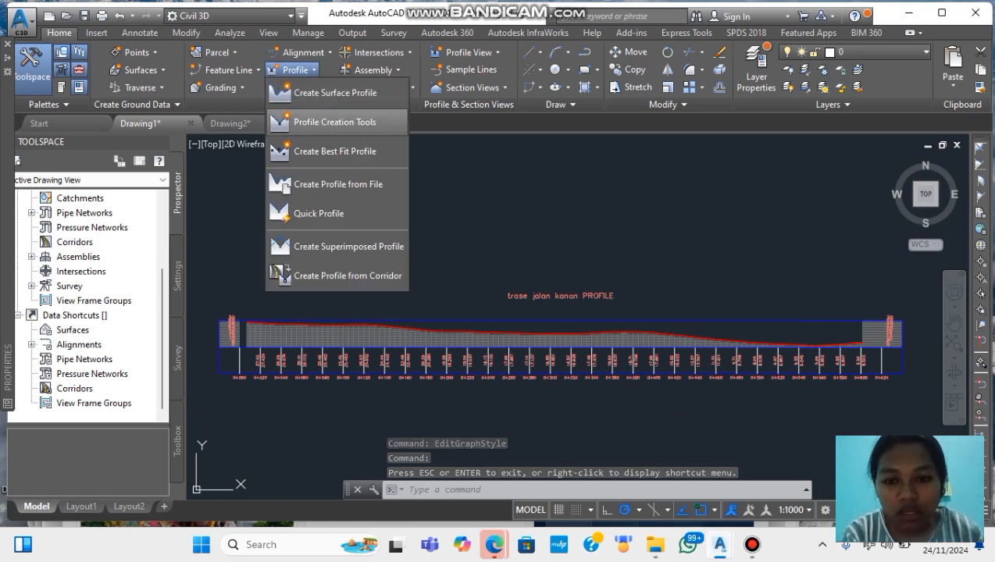
click(334, 121)
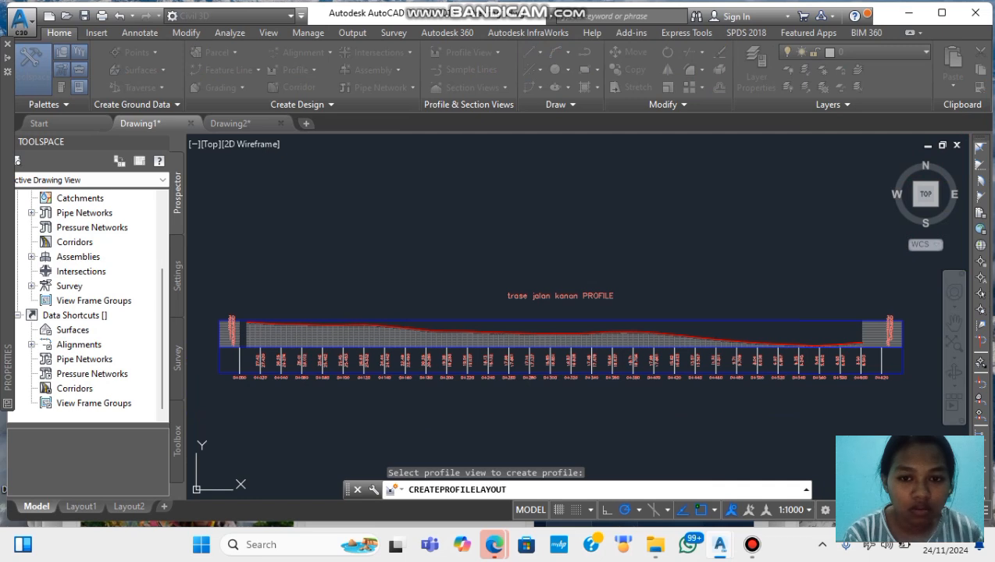
click(267, 342)
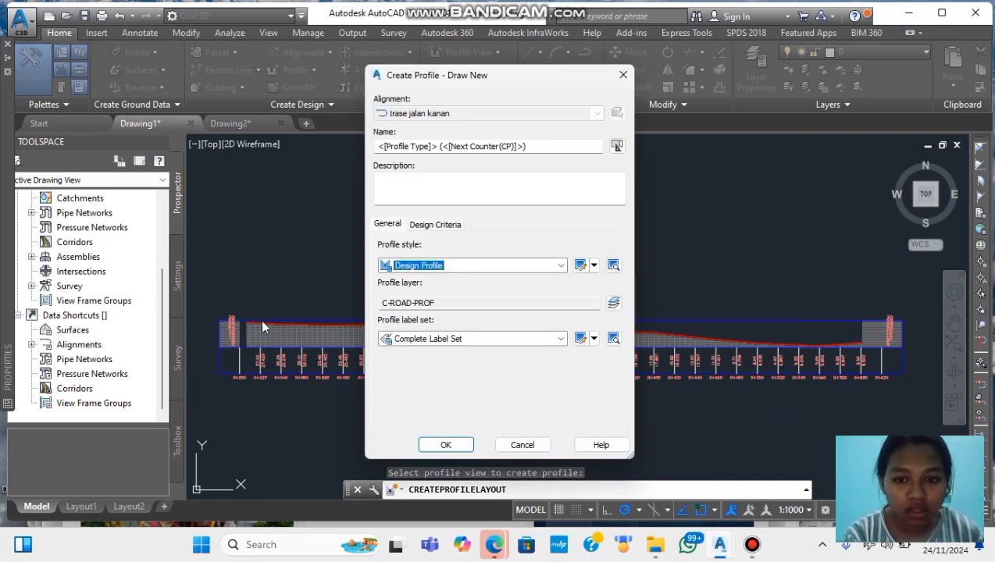
drag(532, 146, 375, 160)
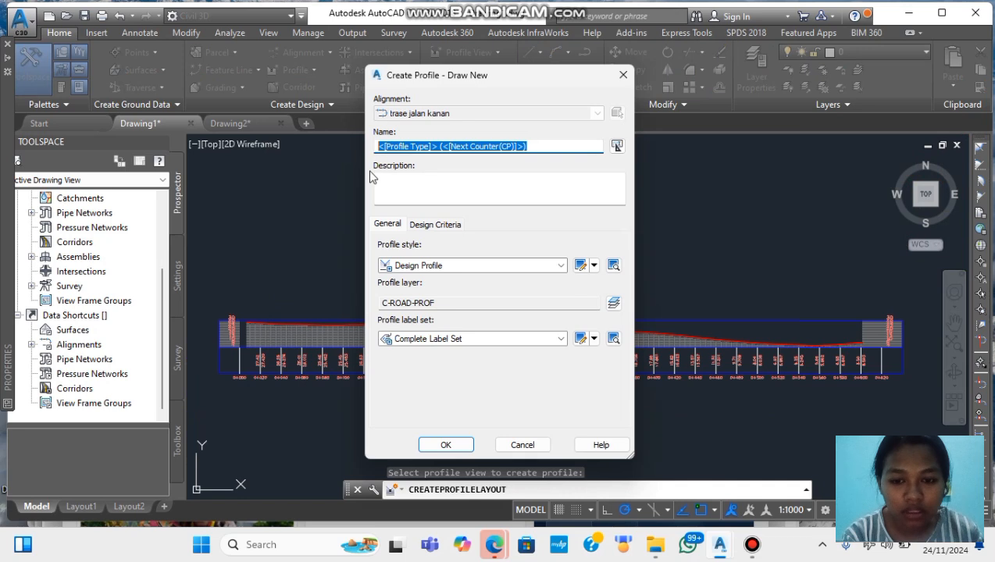
key(BackSpace)
text(EL)
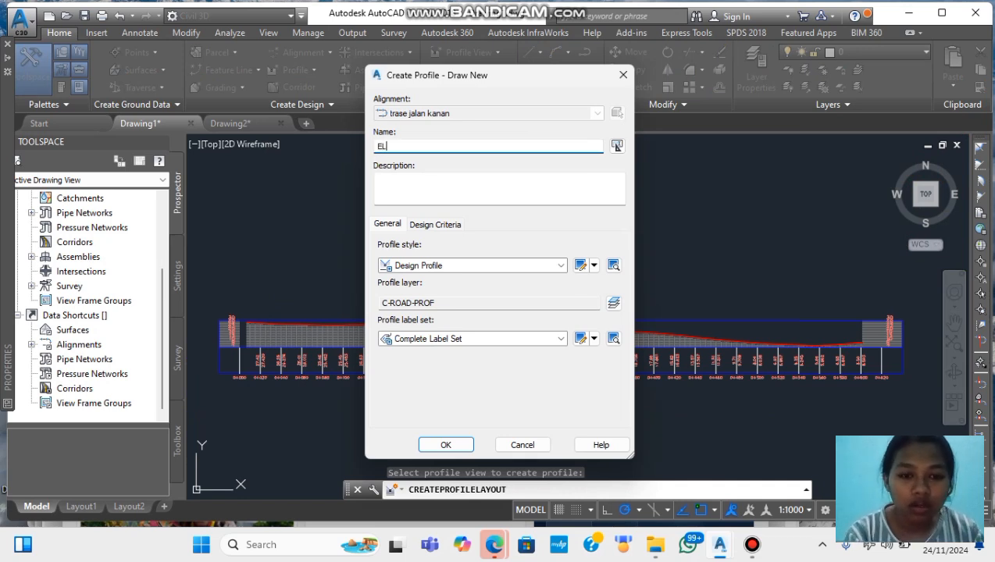
text(EVASI J)
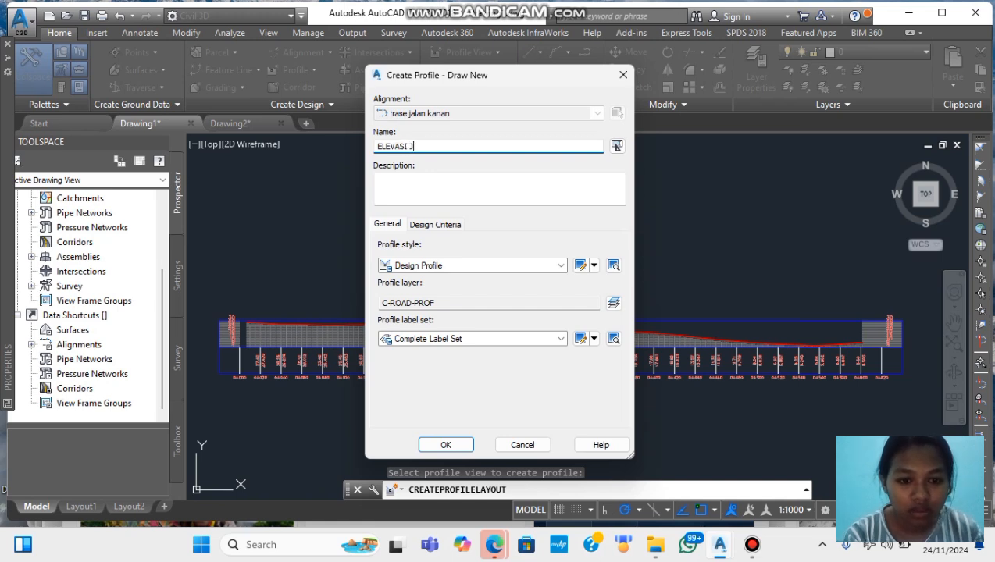
text(ALAN KANAN)
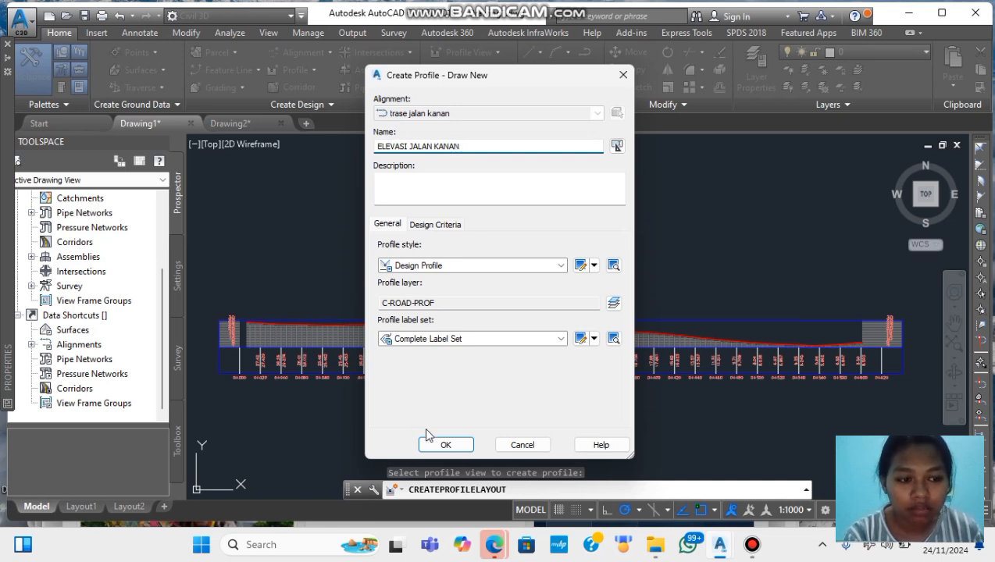
click(441, 447)
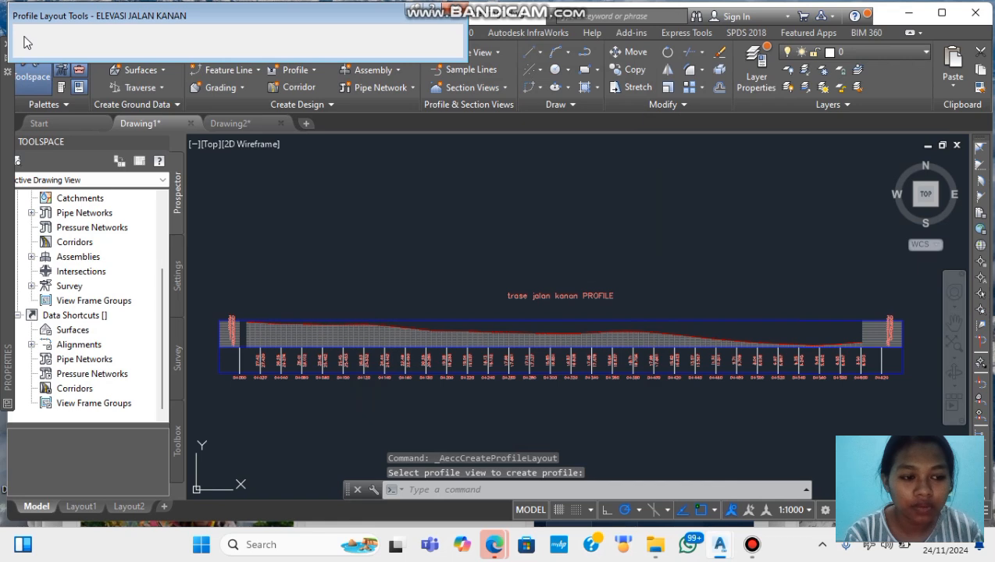
Step: Begin a Draw Tangents line for ELEVASI JALAN KANAN at the start of the red surface profile, just after station 0+000
click(23, 36)
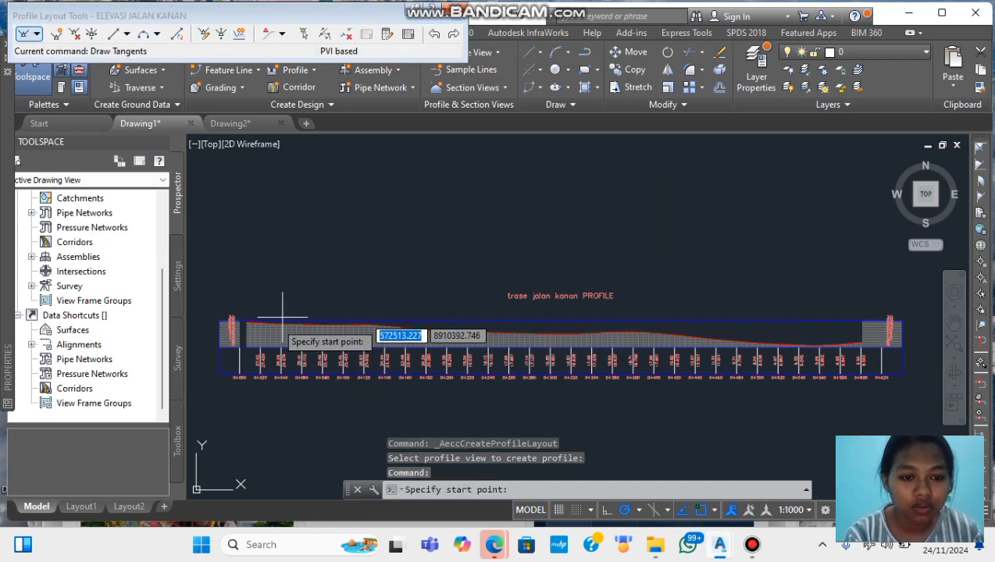
scroll(276, 322, up, 2)
scroll(279, 340, up, 2)
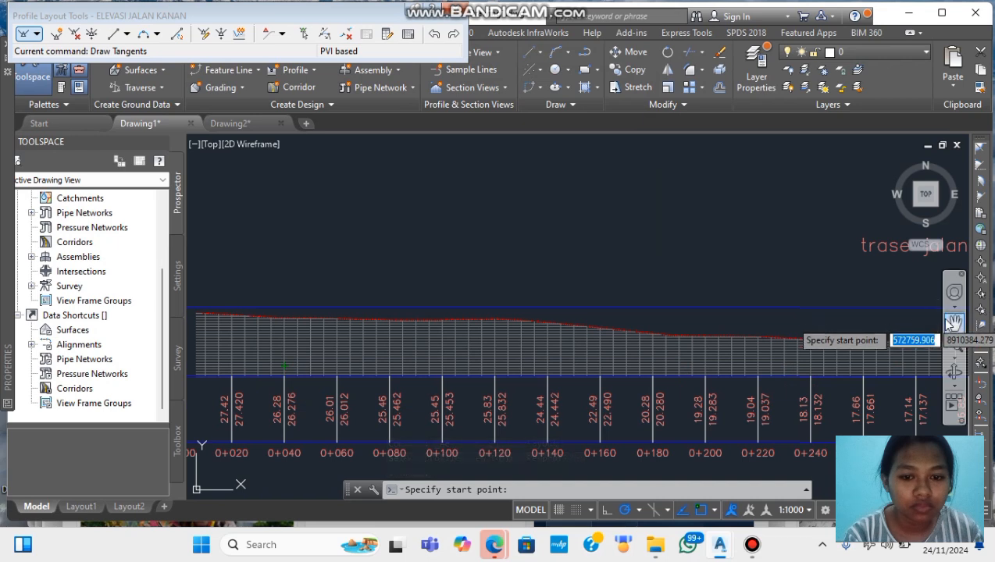
click(953, 322)
drag(188, 393, 388, 353)
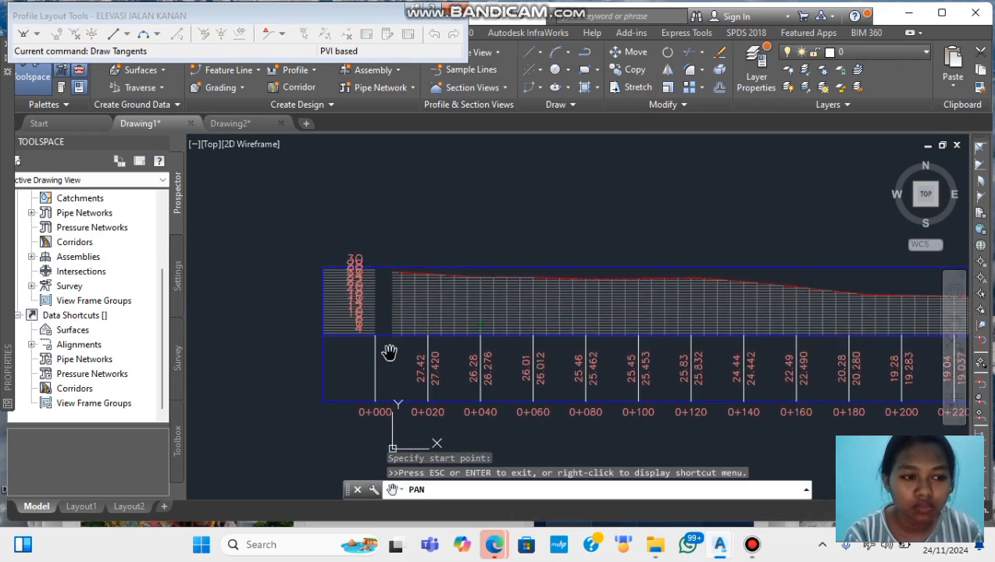
drag(397, 310, 436, 326)
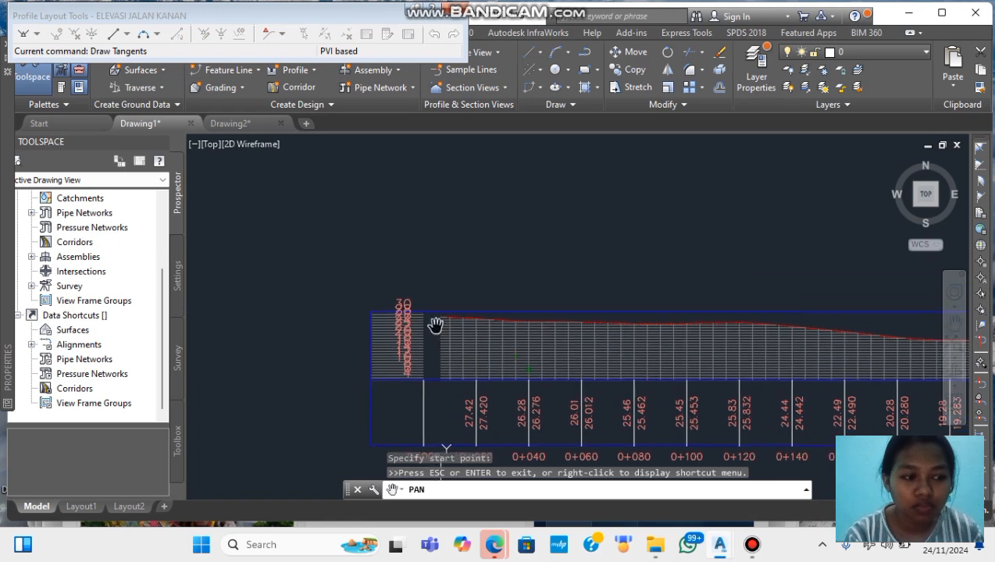
key(Escape)
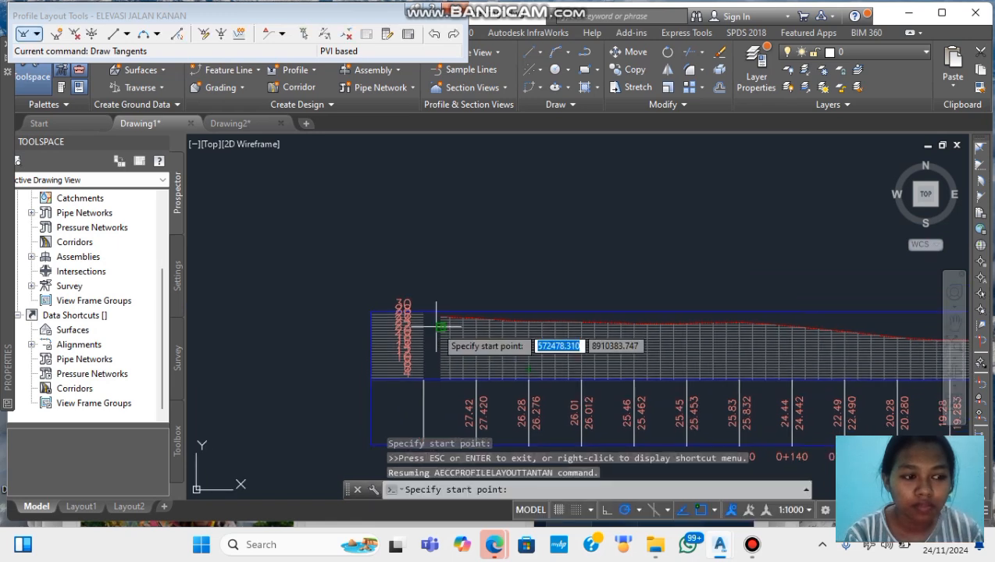
scroll(436, 326, up, 5)
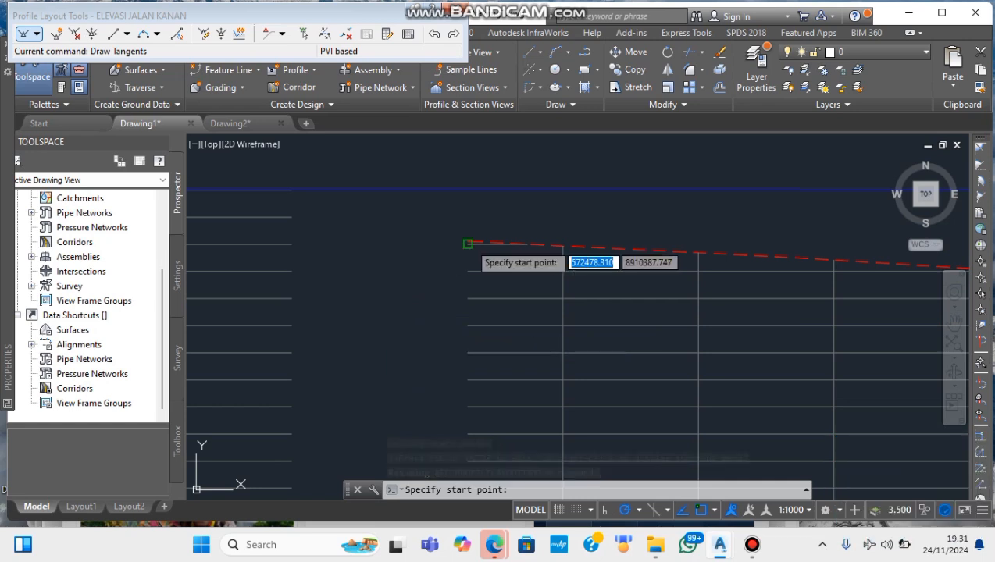
click(467, 244)
Step: Finish the ELEVASI JALAN KANAN tangent at the far end of the red surface profile, near station 0+600
scroll(660, 255, down, 3)
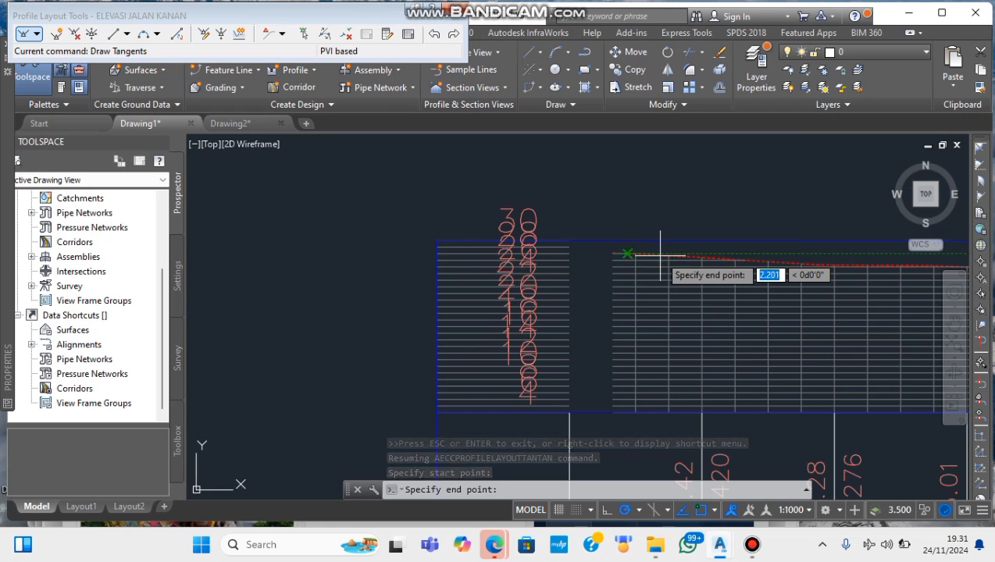
click(954, 320)
drag(898, 316, 631, 287)
scroll(742, 324, down, 4)
drag(769, 321, 453, 295)
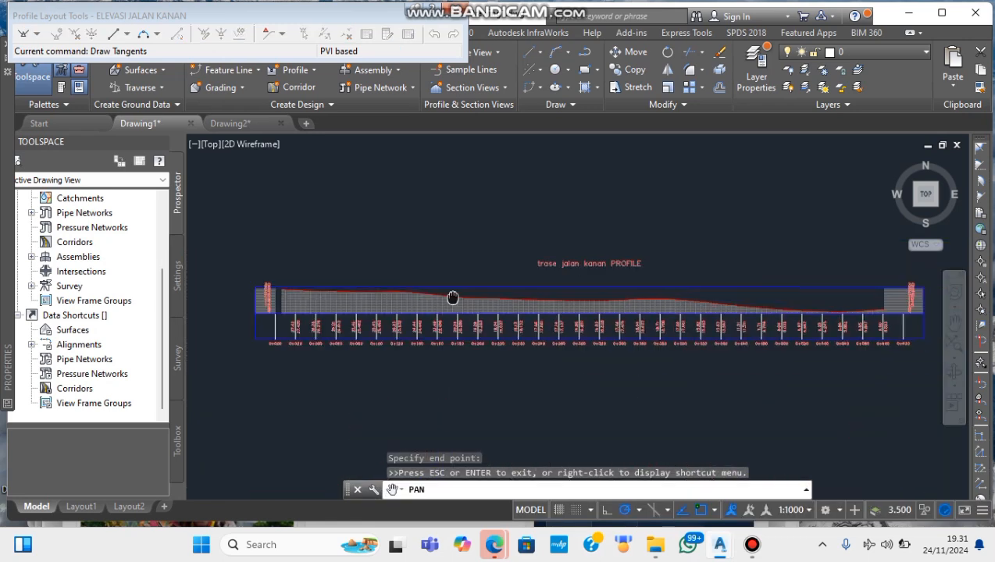
scroll(684, 325, down, 1)
scroll(748, 311, up, 4)
scroll(664, 331, up, 1)
scroll(667, 334, up, 1)
scroll(641, 335, up, 2)
scroll(673, 338, up, 2)
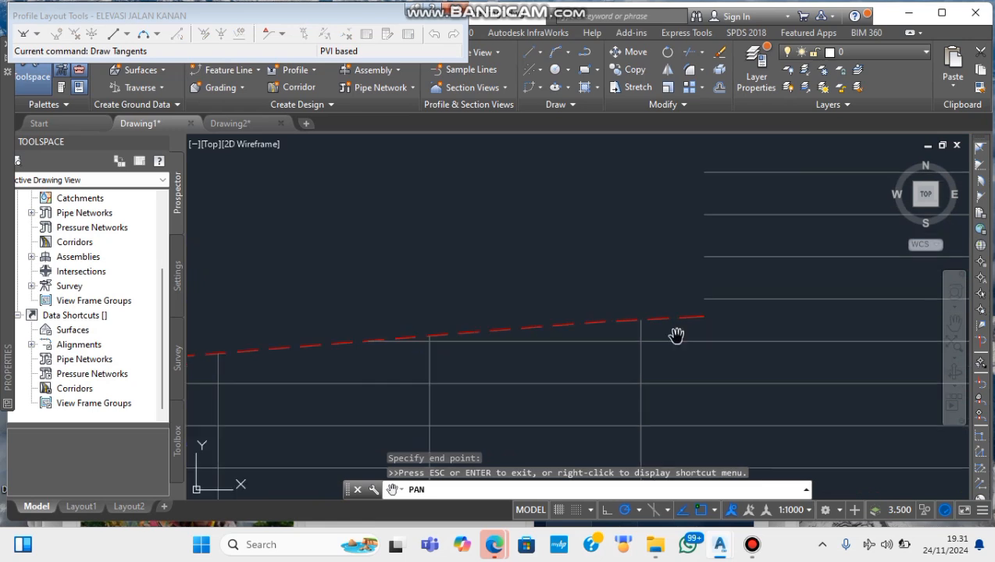
key(Escape)
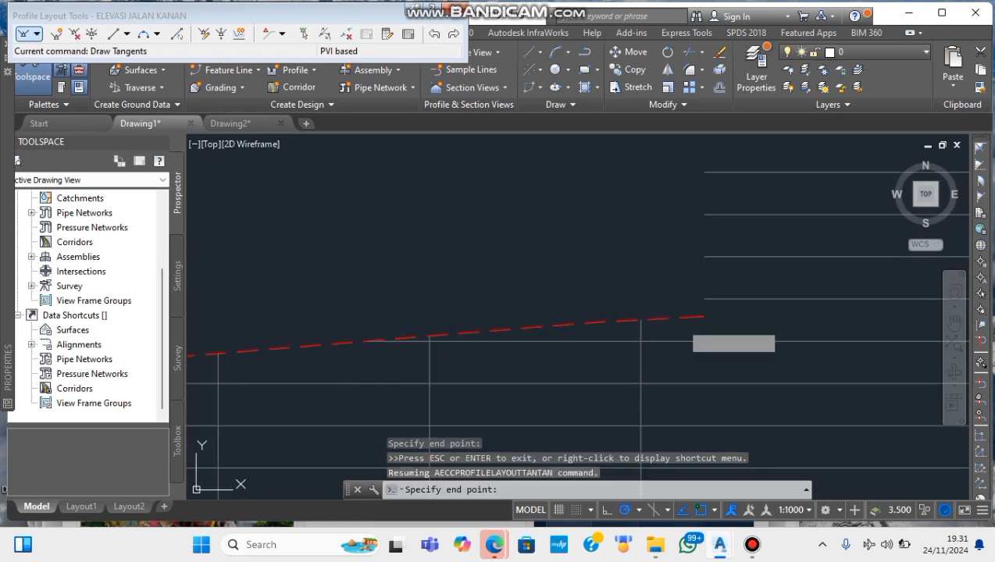
click(705, 316)
key(Return)
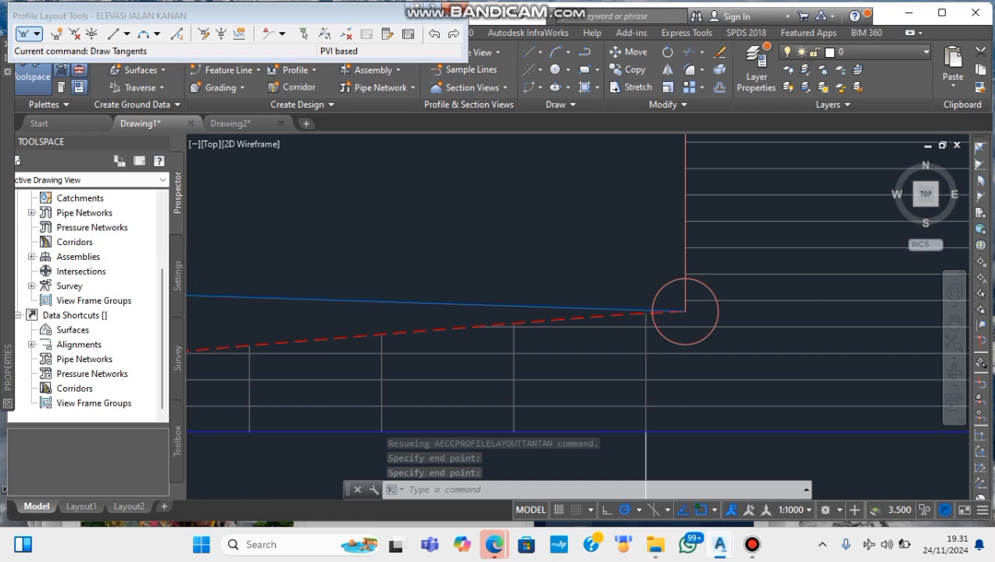
Step: Start a layout profile named ELEVASI JALAN KIRI in the trase jalan kiri profile view, with Design Profile style and Complete Label Set
scroll(666, 306, down, 4)
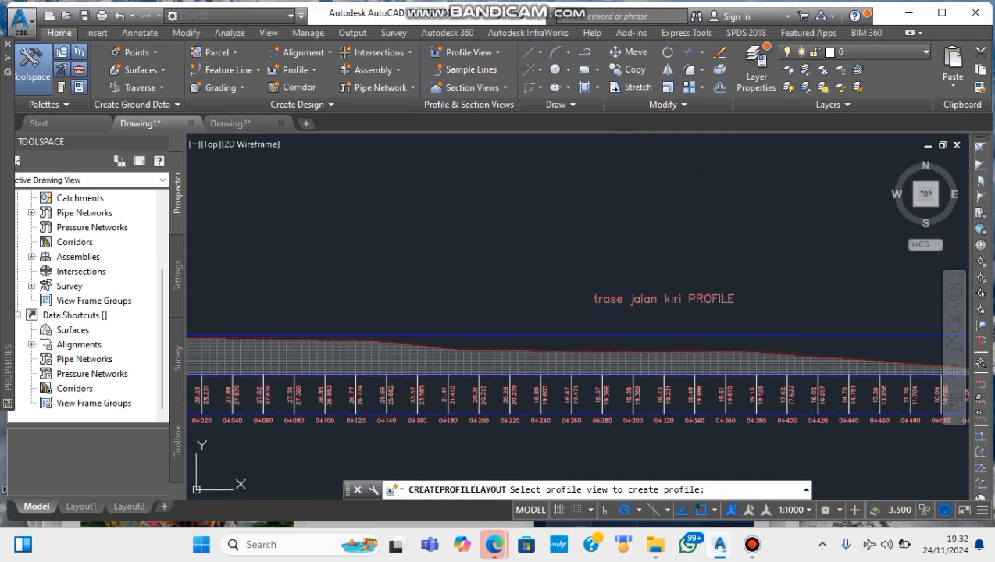
click(458, 336)
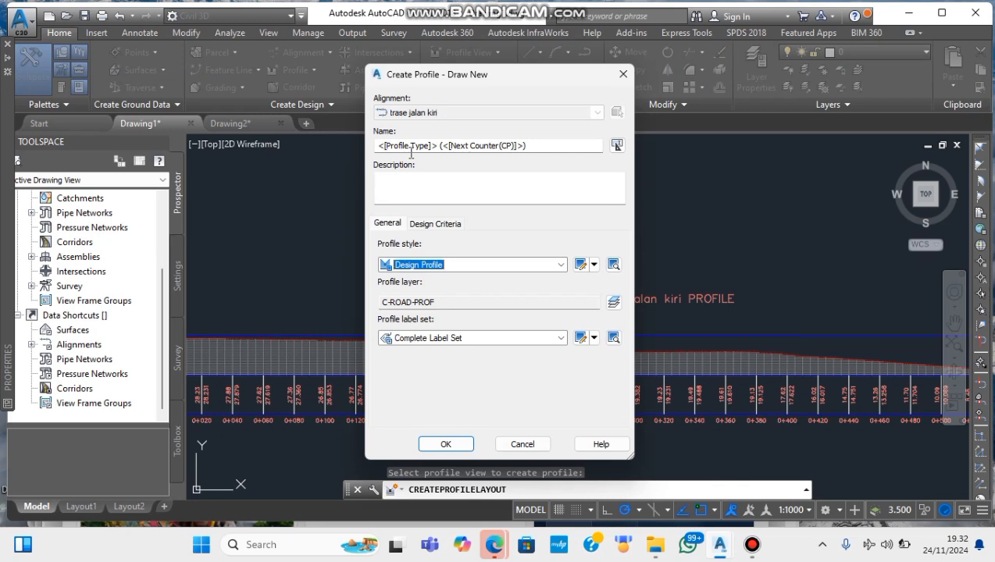
drag(411, 152, 411, 154)
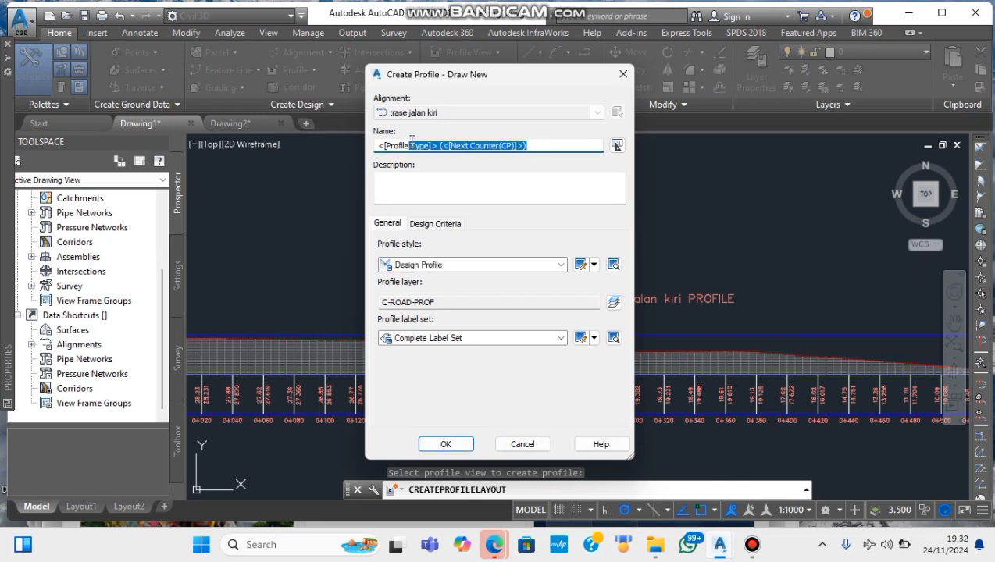
key(BackSpace)
key(BackSpace)
key(BackSpace)
key(BackSpace)
key(BackSpace)
key(BackSpace)
key(BackSpace)
key(BackSpace)
key(BackSpace)
key(BackSpace)
key(BackSpace)
text(E)
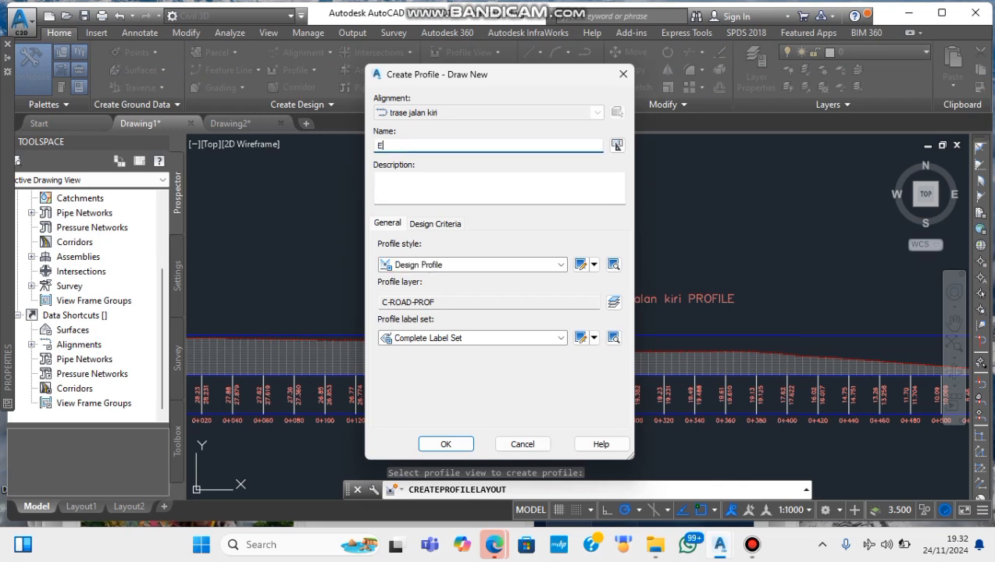
text(LEVASI JALAN KIRI)
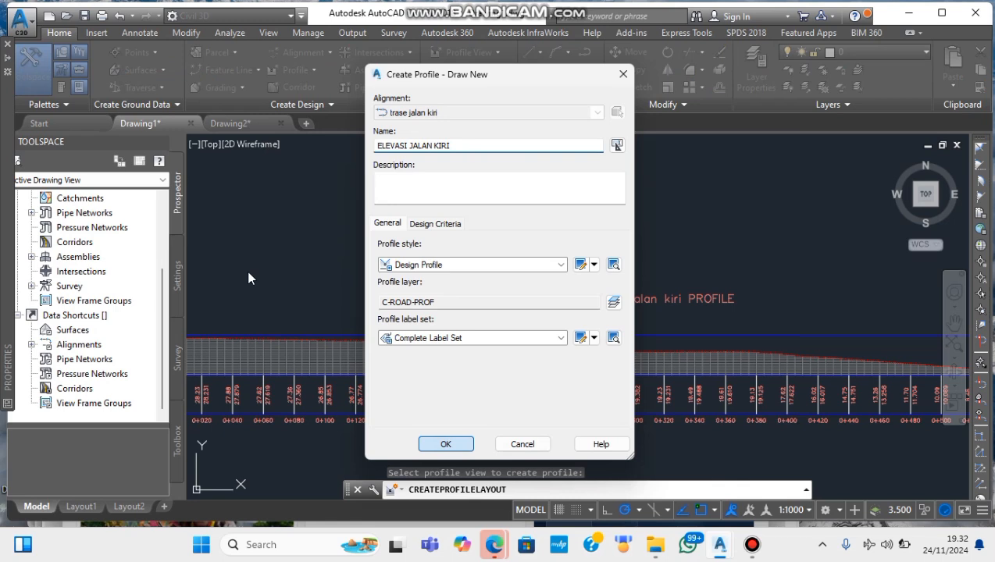
key(Return)
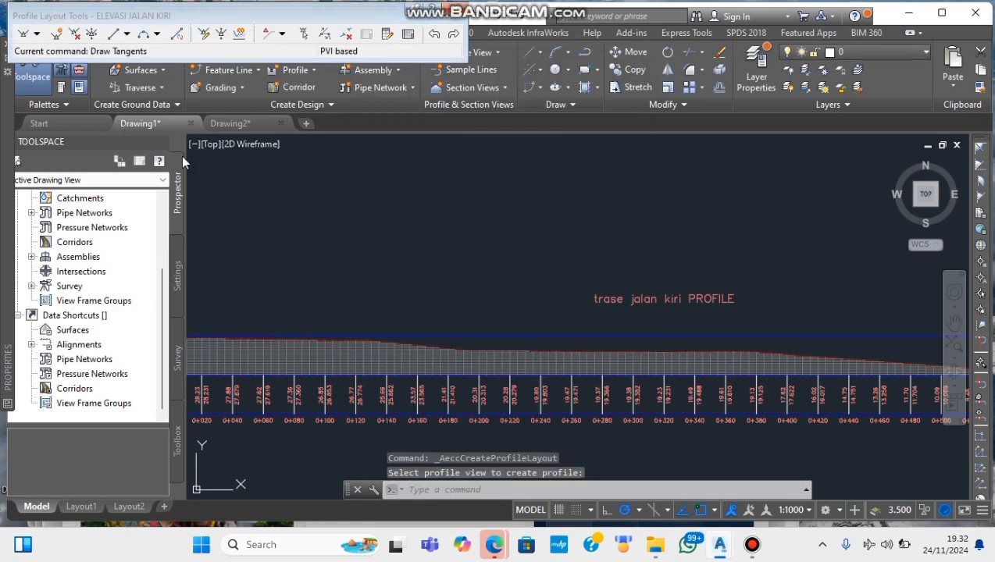
click(25, 34)
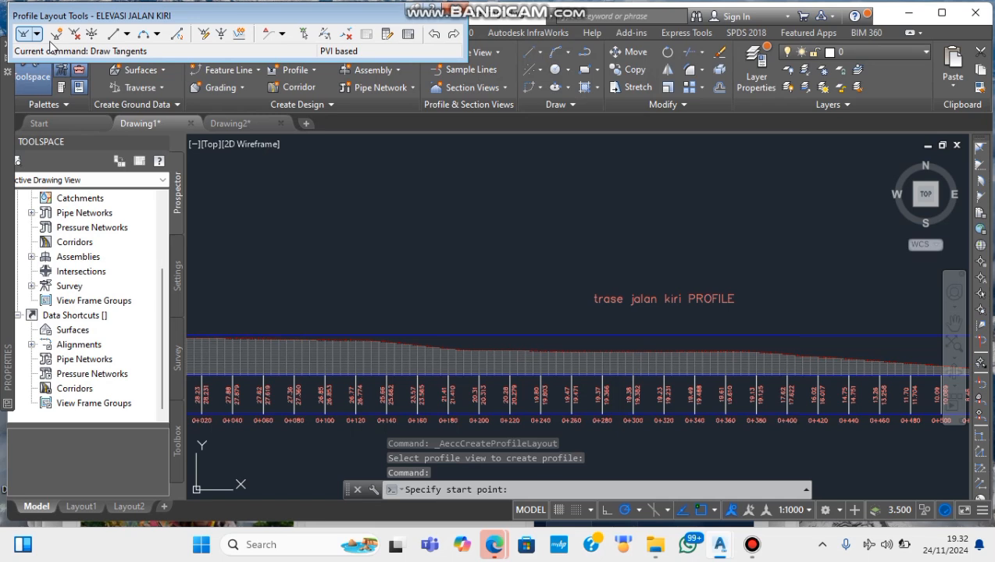
key(Escape)
key(Escape)
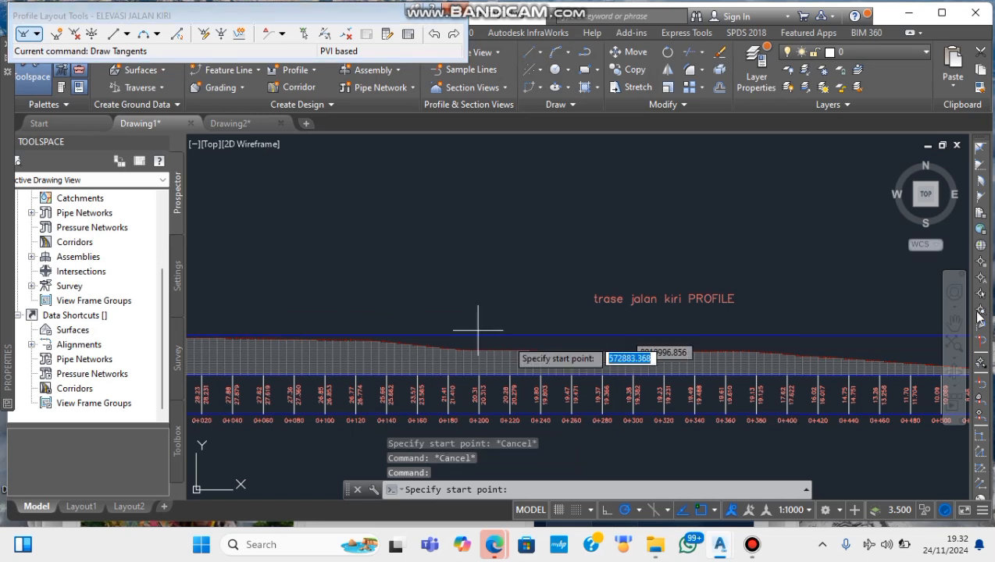
Step: Begin a Draw Tangents line for ELEVASI JALAN KIRI at the start of the red surface profile in the trase jalan kiri profile view
click(954, 323)
drag(429, 300, 503, 300)
drag(325, 357, 405, 252)
mouse_move(326, 477)
mouse_down()
mouse_move(430, 370)
mouse_move(636, 260)
mouse_up()
scroll(423, 274, up, 4)
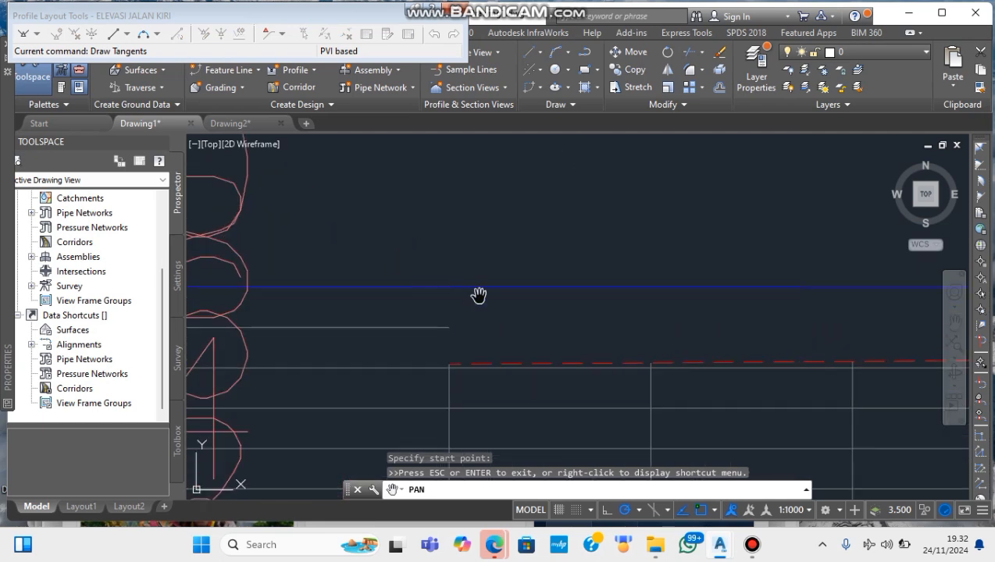
key(Escape)
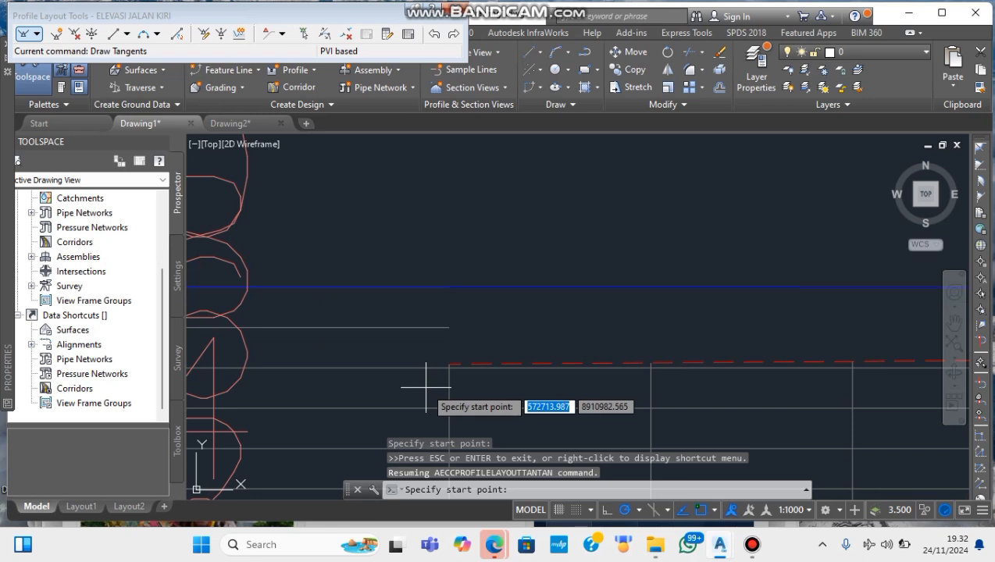
click(451, 362)
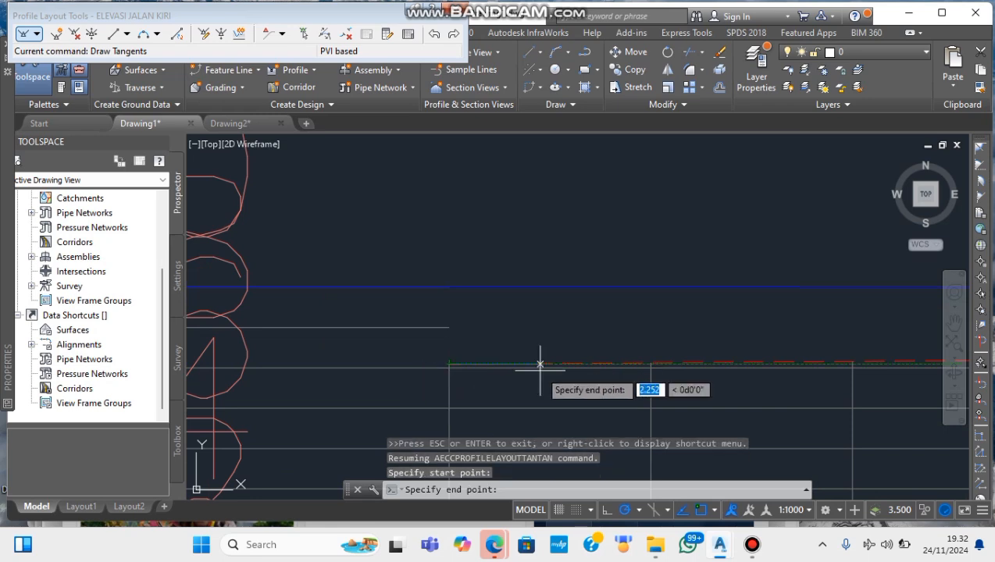
Step: Finish the ELEVASI JALAN KIRI tangent at the far end of the red surface profile, just past station 0+620
scroll(539, 365, down, 5)
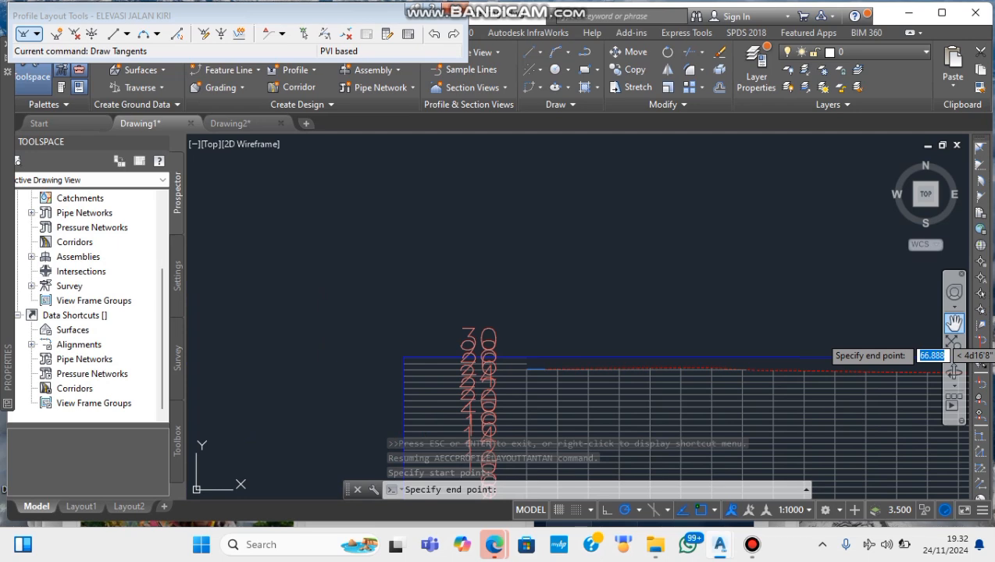
scroll(948, 322, down, 6)
middle_drag(945, 321, 489, 321)
middle_drag(954, 325, 282, 317)
scroll(668, 365, up, 12)
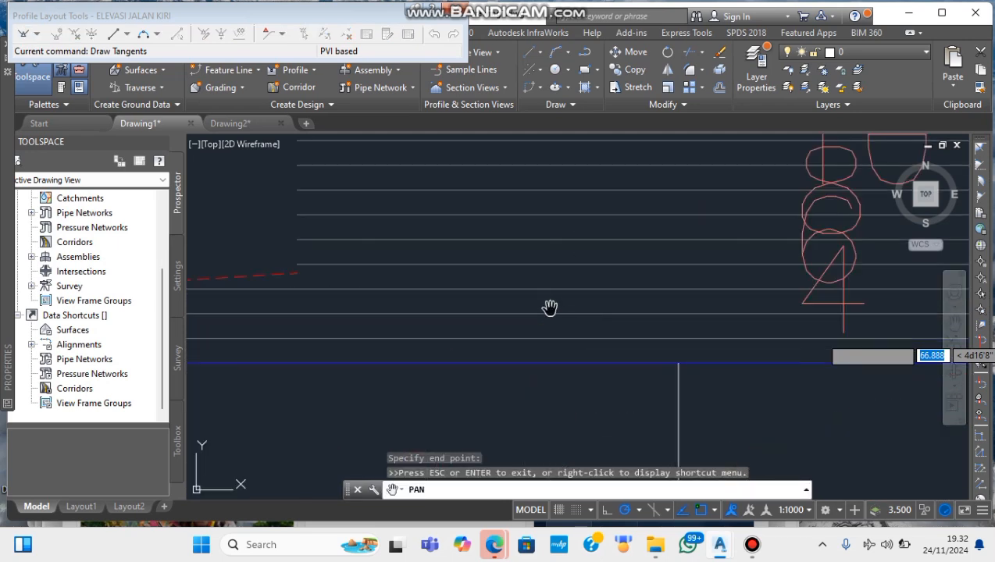
middle_drag(550, 308, 779, 363)
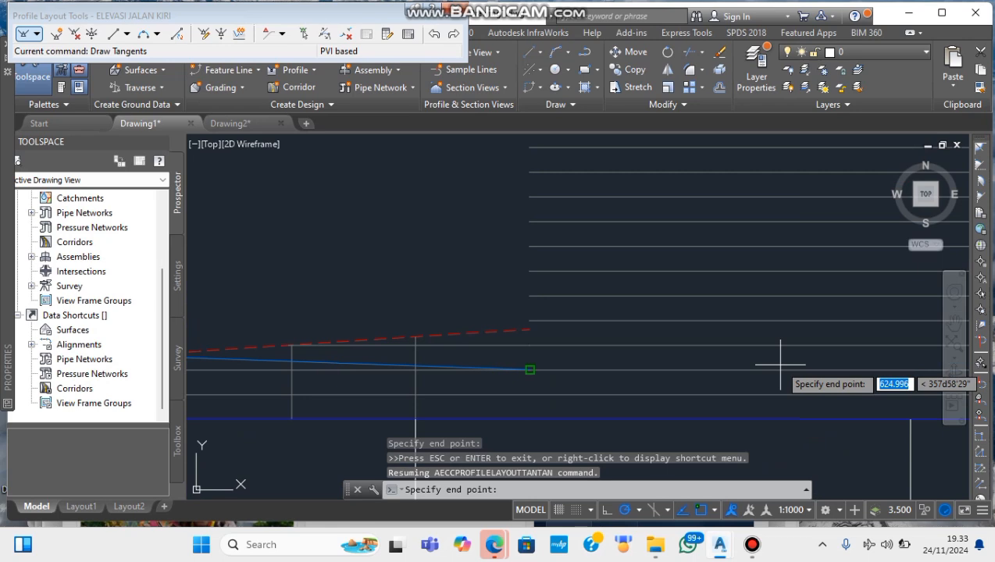
click(530, 329)
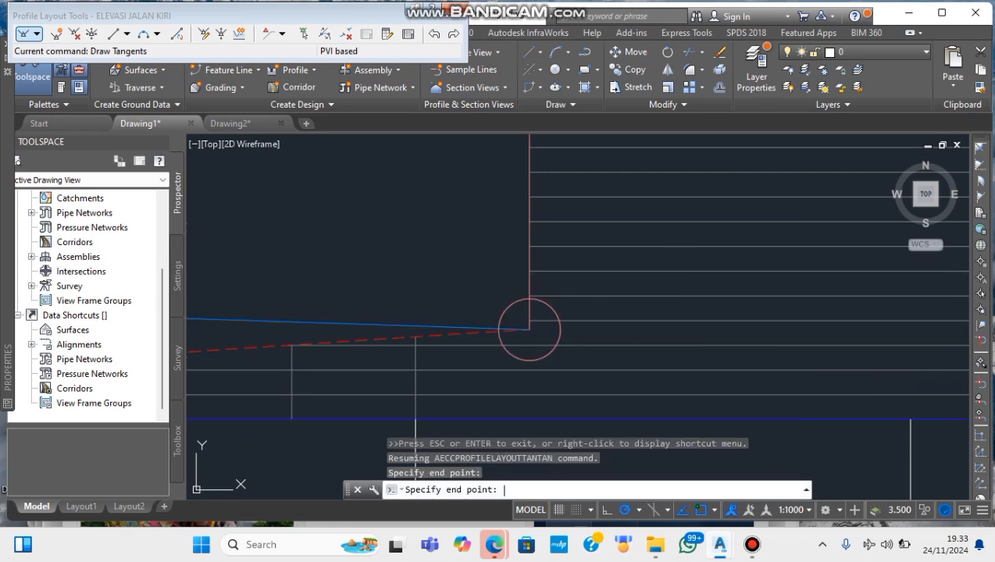
key(Return)
Step: Examine the grade break label at the end of ELEVASI JALAN KIRI and the whole trase jalan kiri profile view
scroll(559, 292, down, 10)
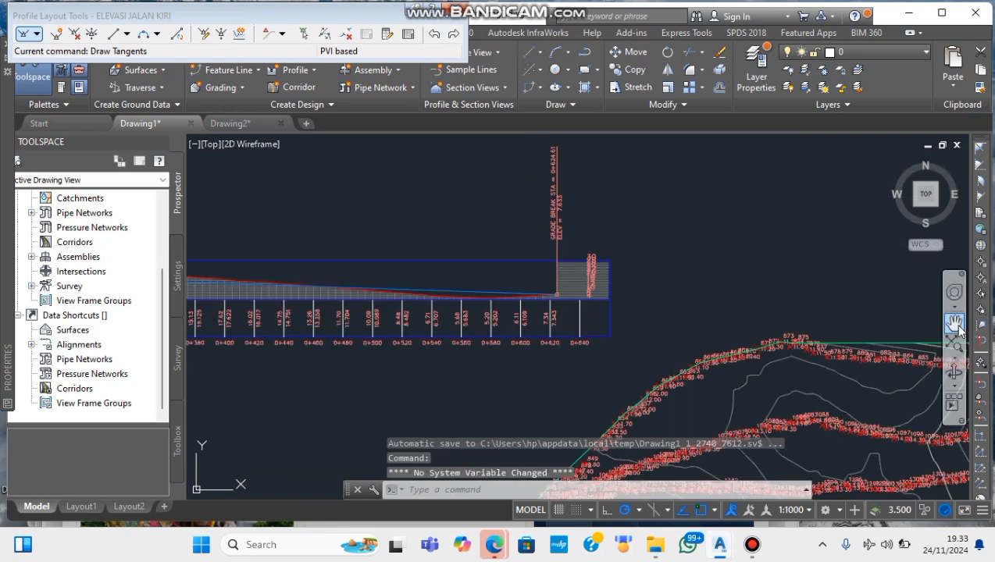
click(954, 324)
drag(679, 232, 709, 310)
scroll(634, 281, up, 4)
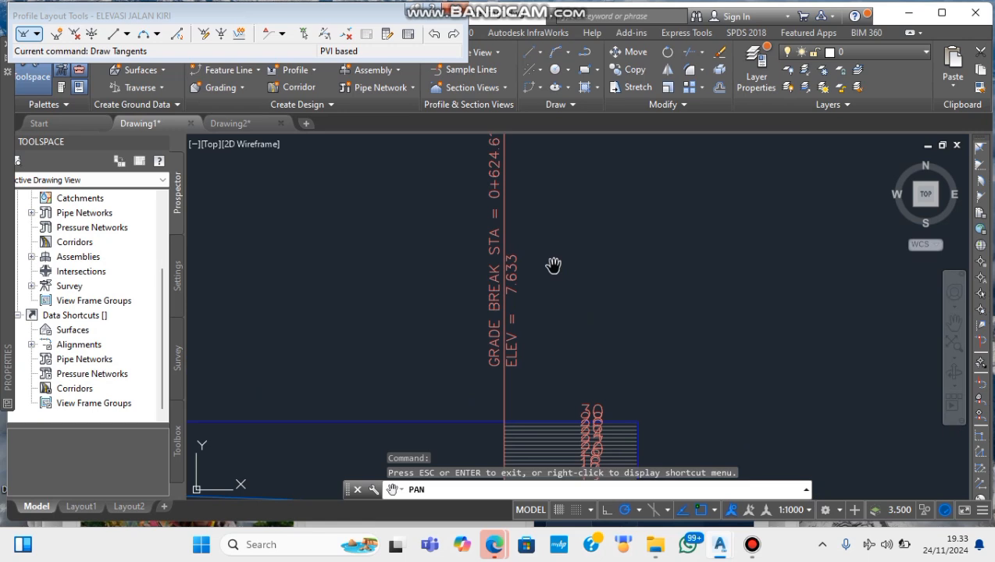
scroll(549, 267, down, 2)
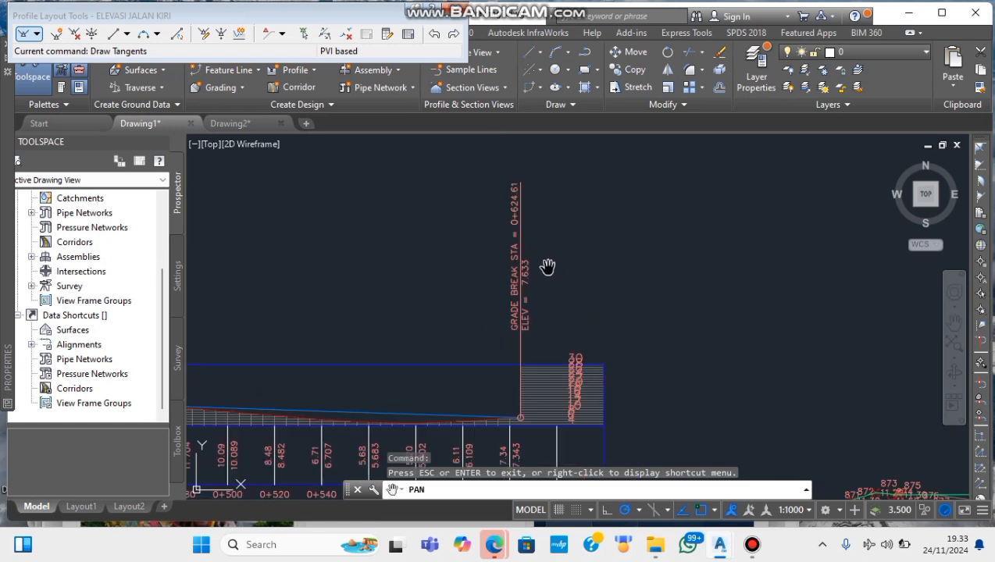
key(Escape)
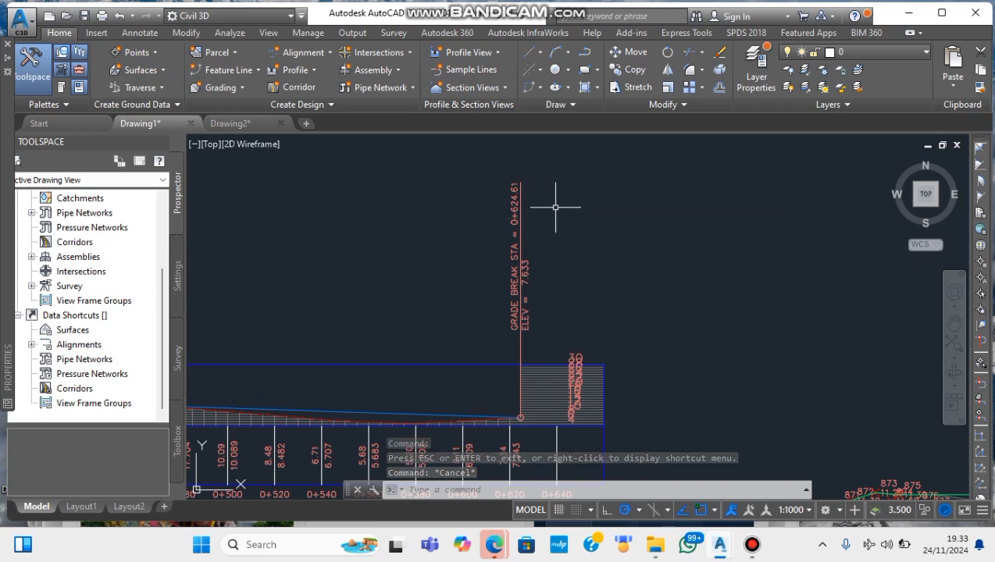
mouse_move(542, 226)
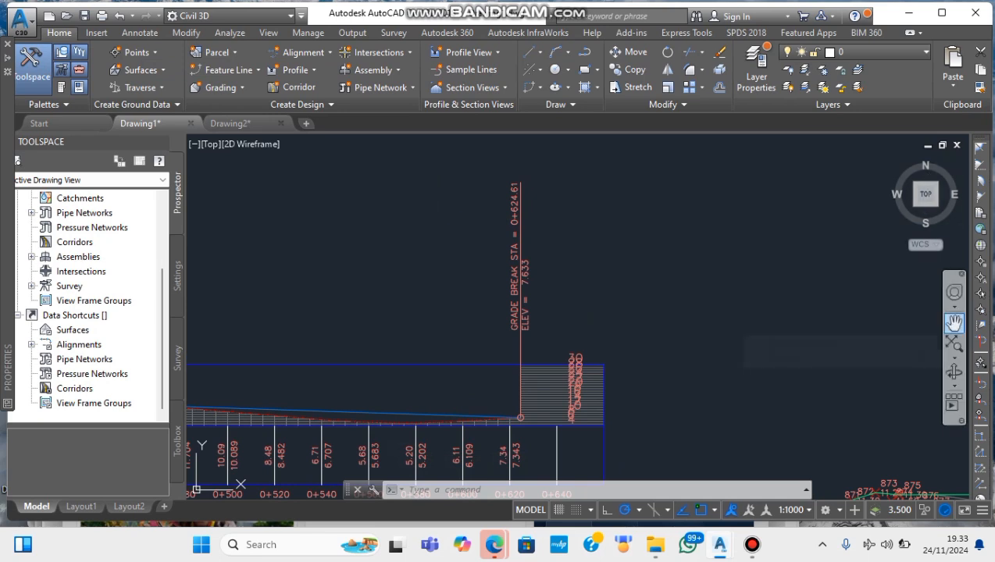
click(953, 322)
mouse_move(437, 293)
mouse_down()
mouse_move(538, 235)
mouse_move(629, 211)
mouse_up()
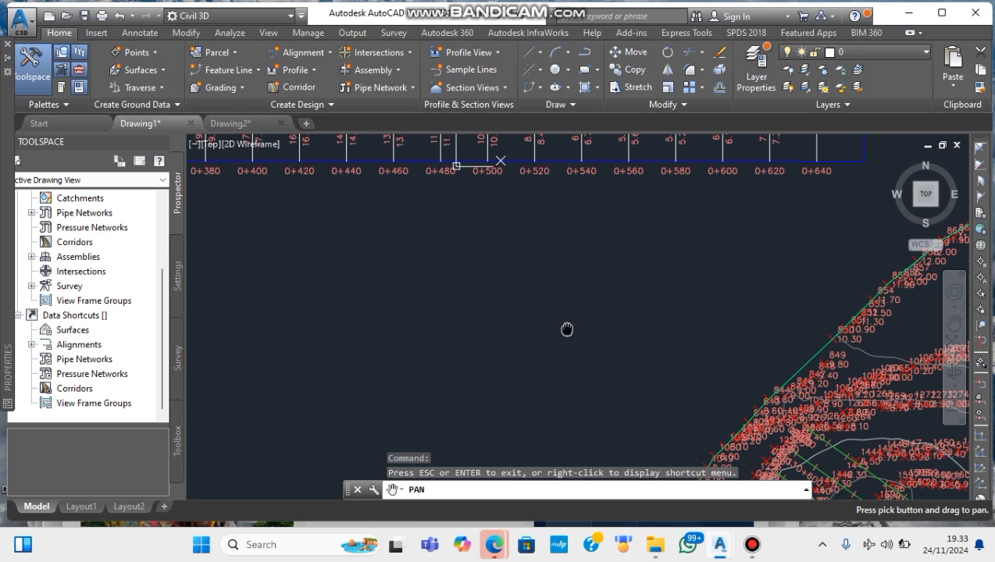
scroll(493, 381, down, 8)
drag(493, 369, 578, 294)
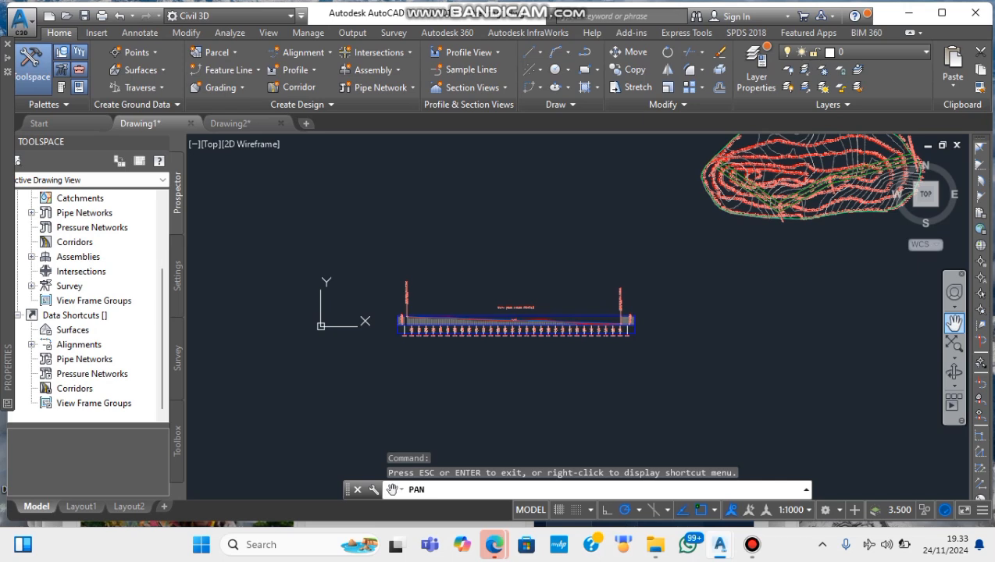
Step: Open the incremental station elevation difference report from the Profile reports in the Toolbox's Reports Manager
click(178, 437)
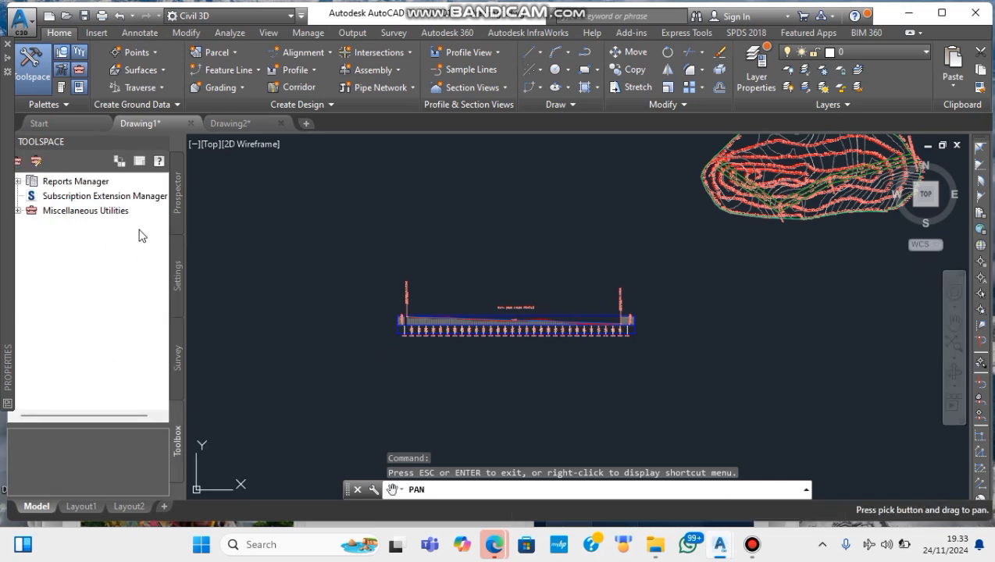
click(95, 187)
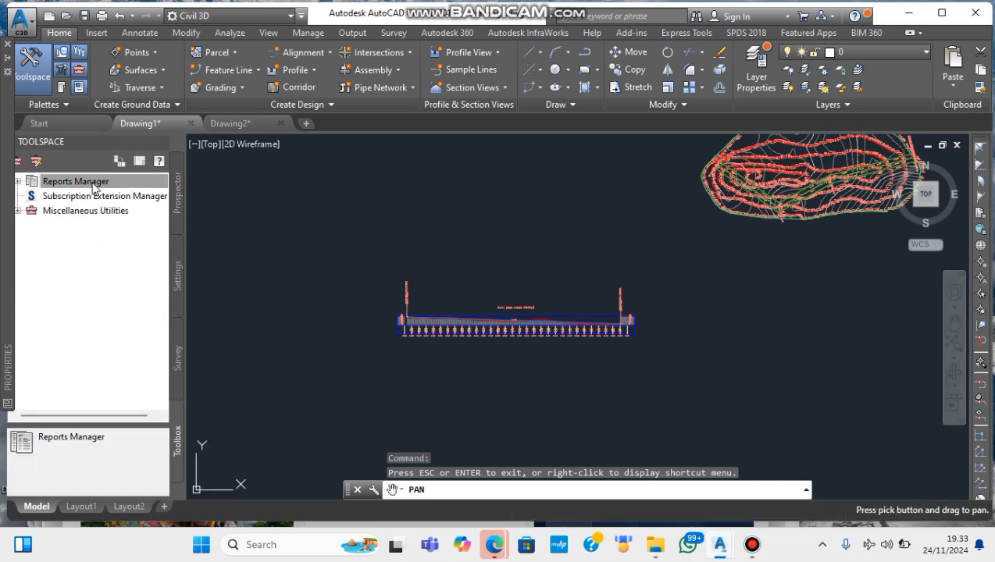
right_click(93, 187)
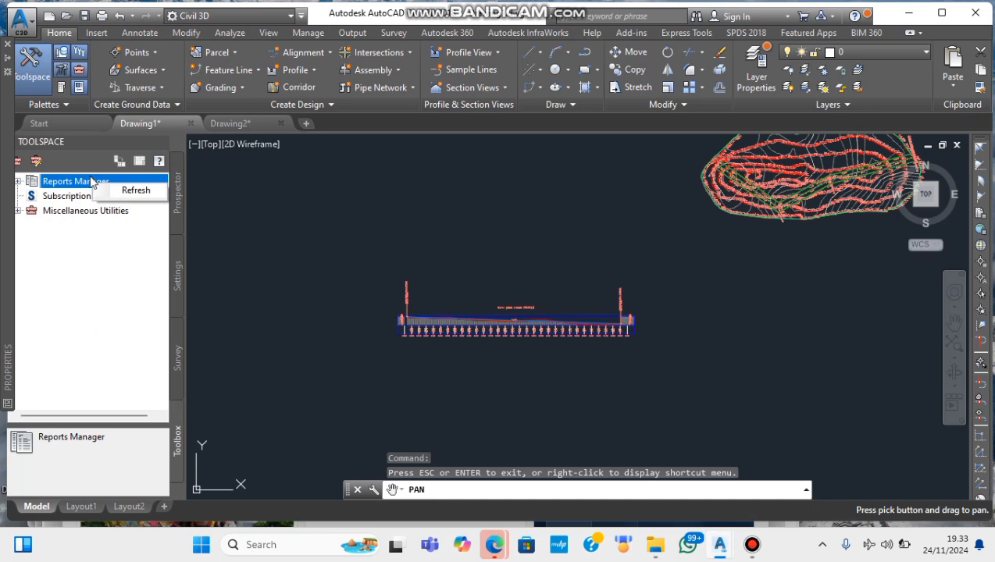
click(91, 182)
double_click(91, 182)
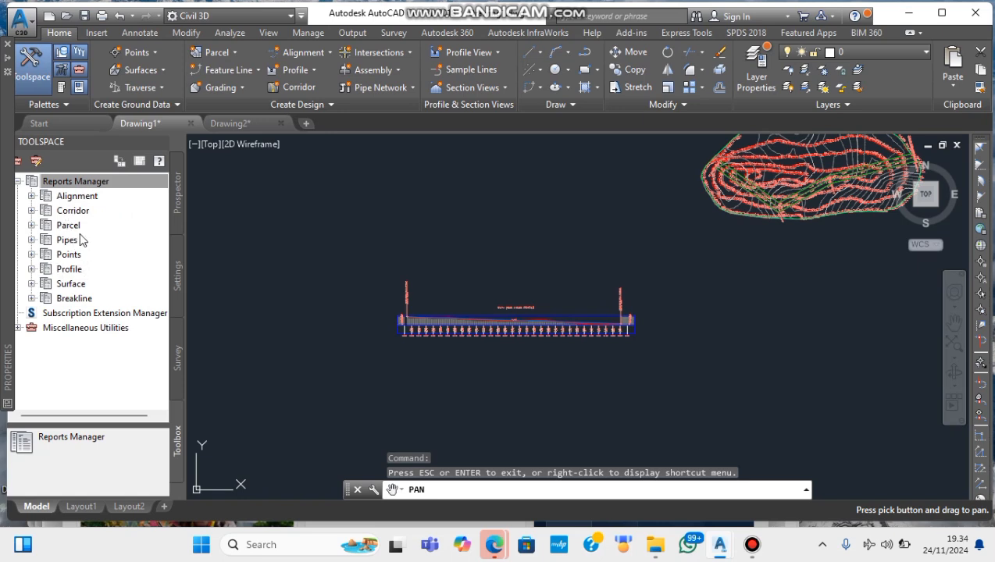
click(78, 269)
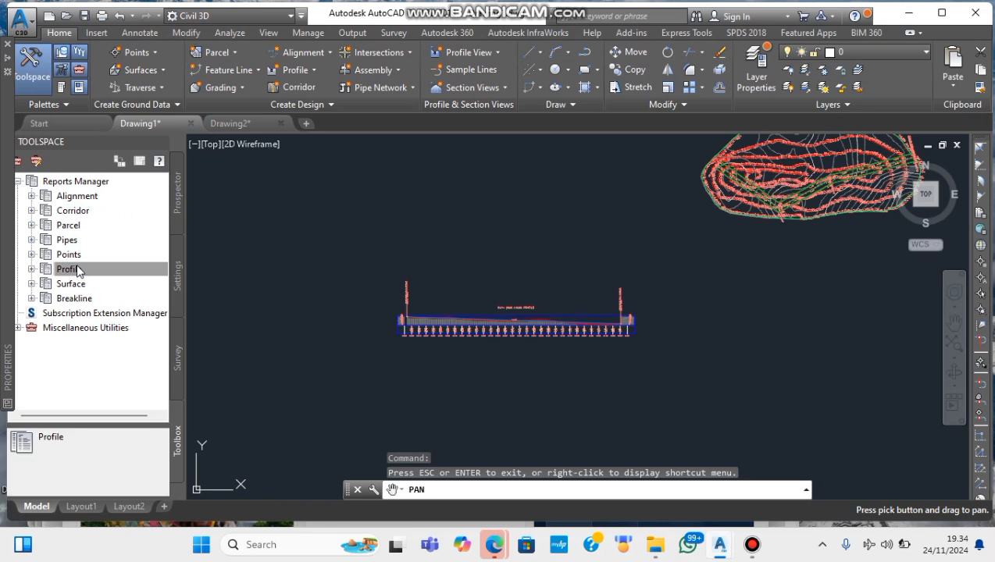
right_click(81, 271)
click(32, 269)
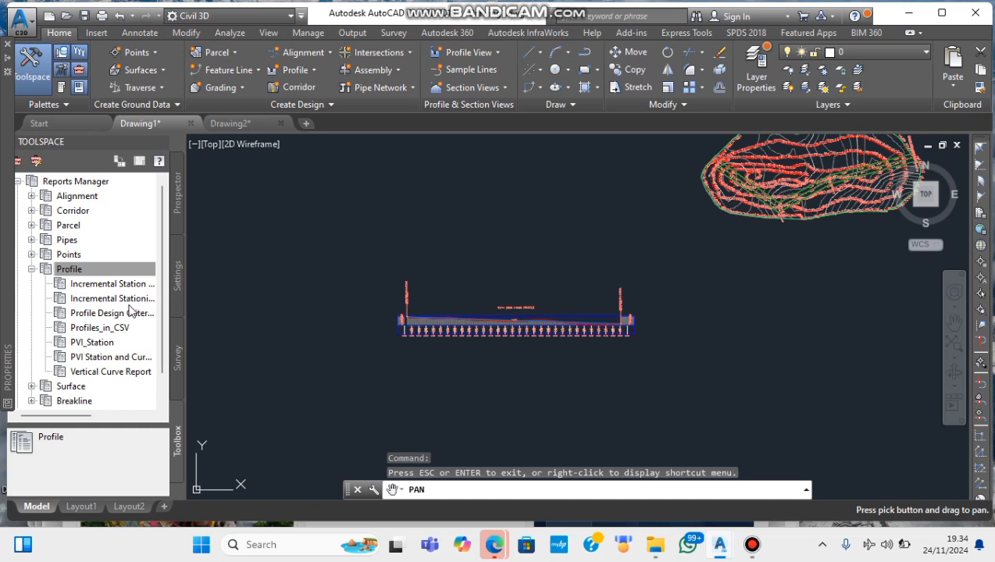
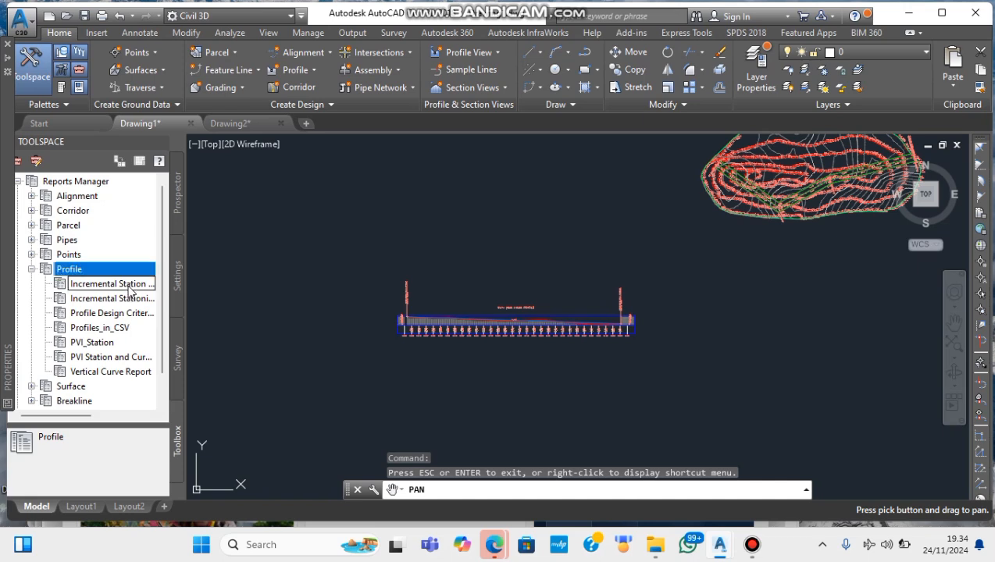
double_click(131, 289)
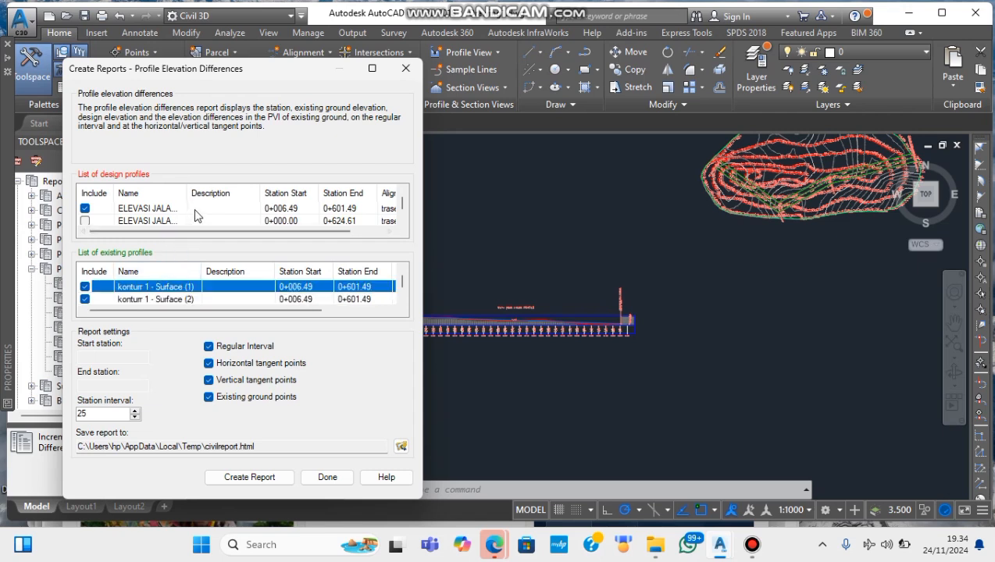
Step: Set the report's station interval to 50 and exclude existing ground points, vertical tangent points and horizontal tangent points
click(113, 414)
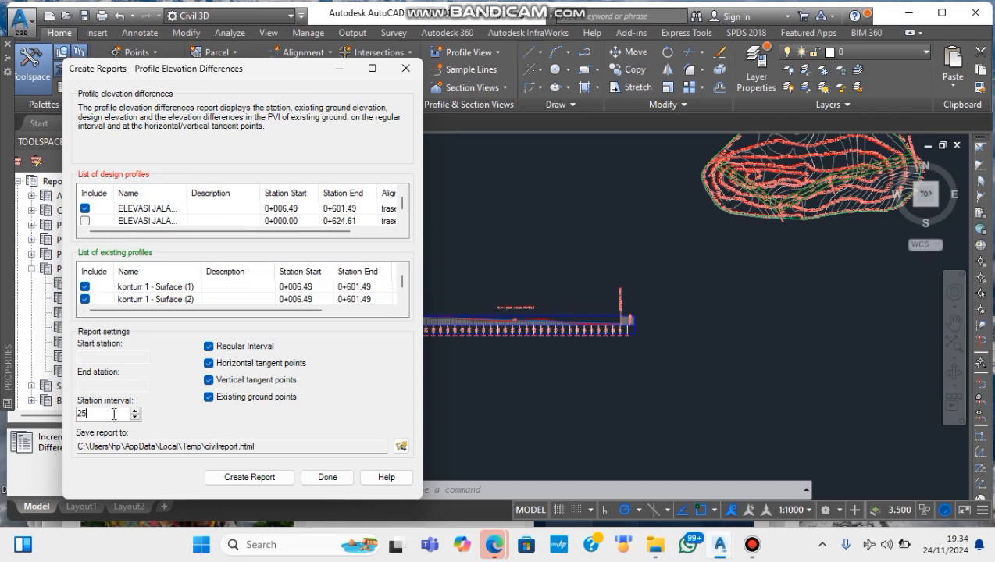
text(5)
click(208, 397)
click(208, 380)
click(209, 364)
Step: Widen the design profiles' Name column and create the elevation differences report for ELEVASI JALAN KANAN
scroll(234, 206, down, 1)
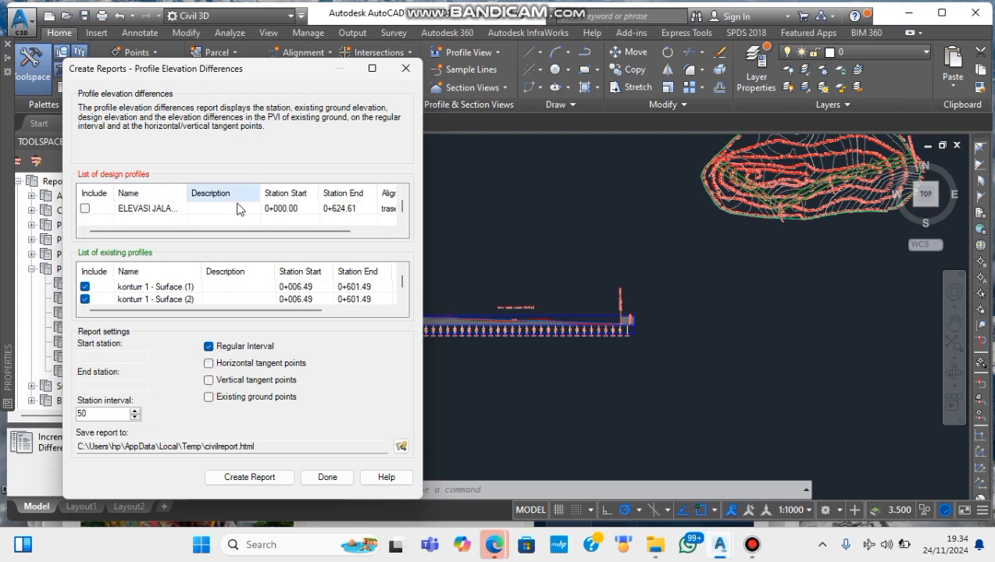
scroll(241, 211, up, 1)
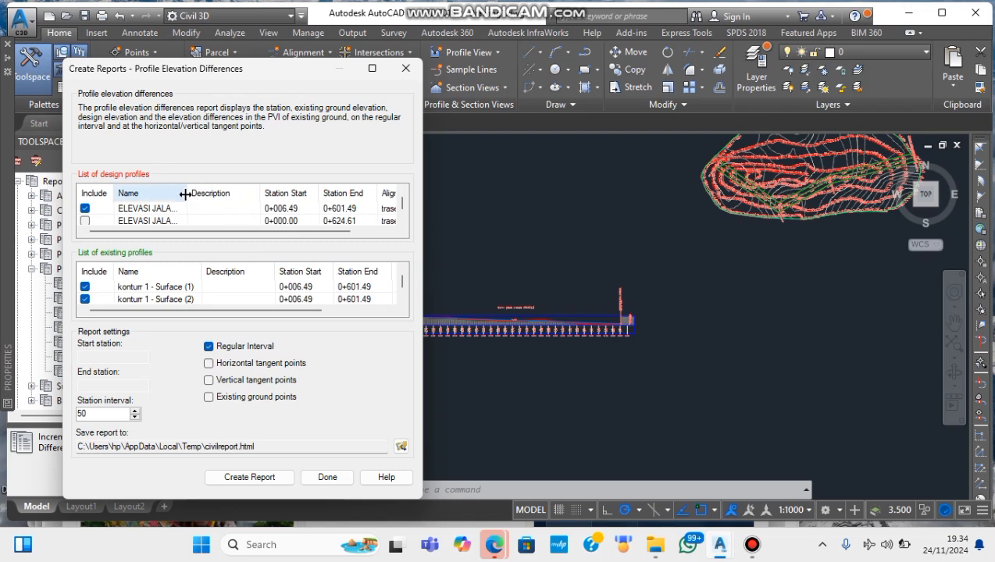
drag(184, 194, 222, 195)
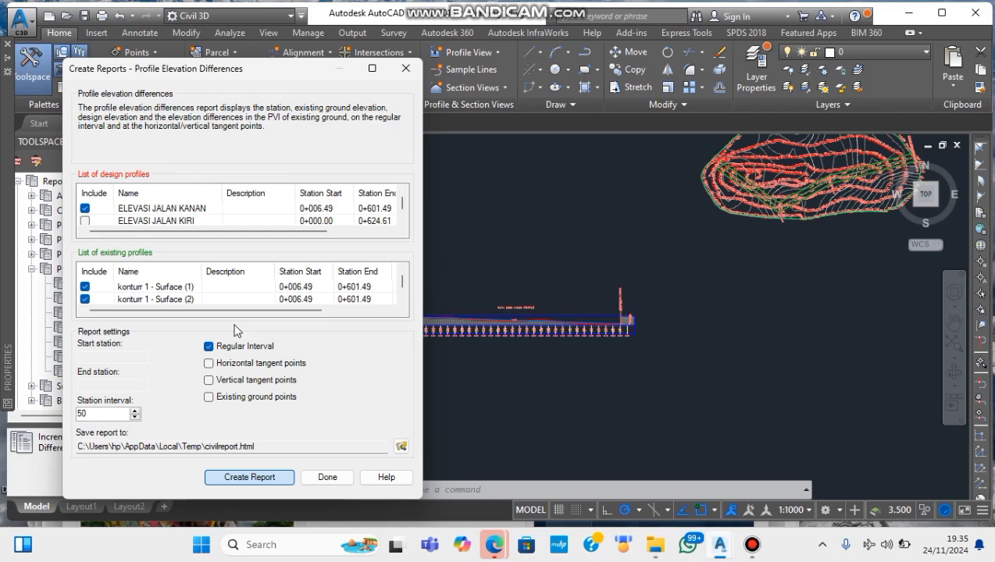
key(Return)
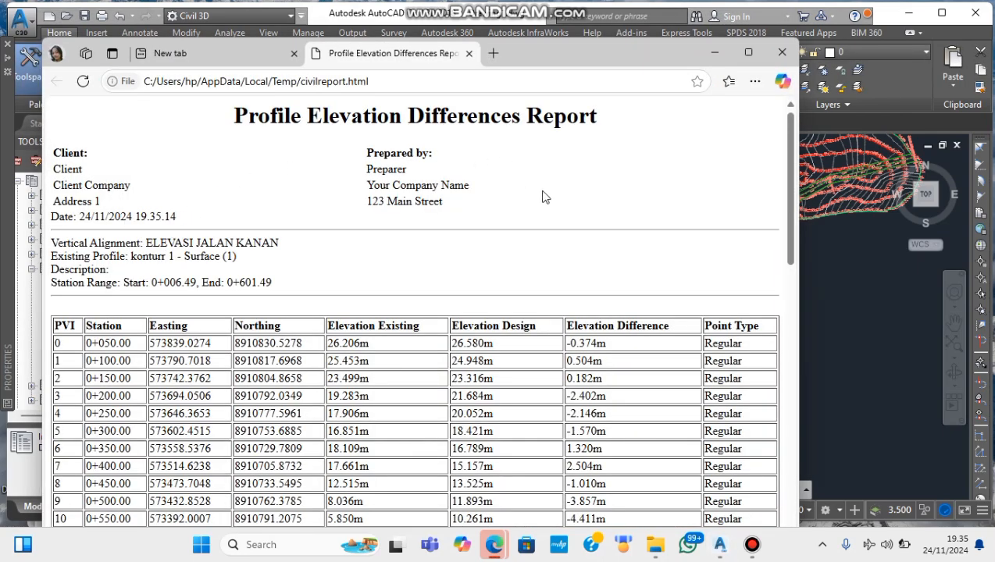
Step: Review the station and elevation tables in the ELEVASI JALAN KANAN report, and return to the Create Reports dialog
scroll(547, 202, down, 5)
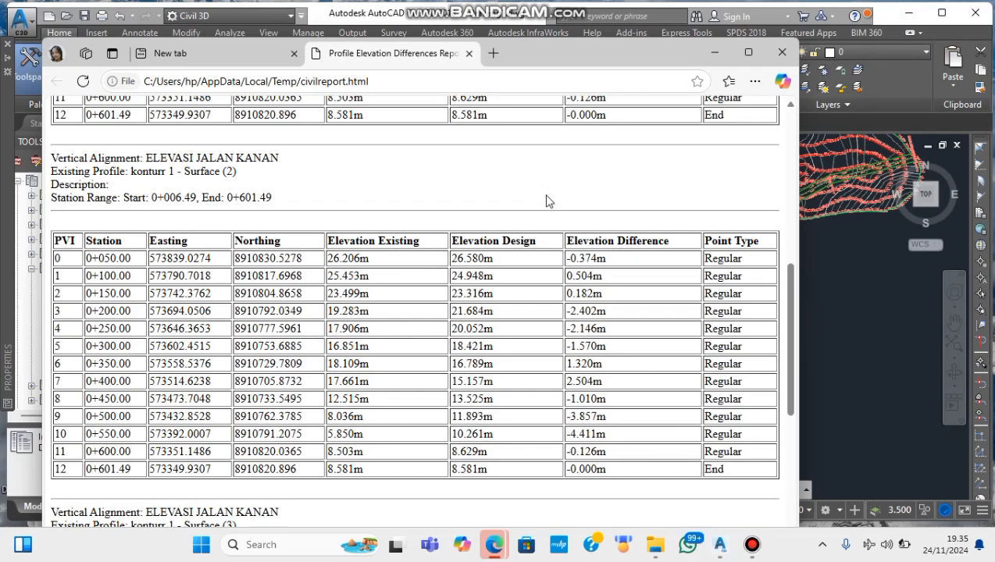
scroll(546, 201, down, 4)
scroll(549, 201, down, 1)
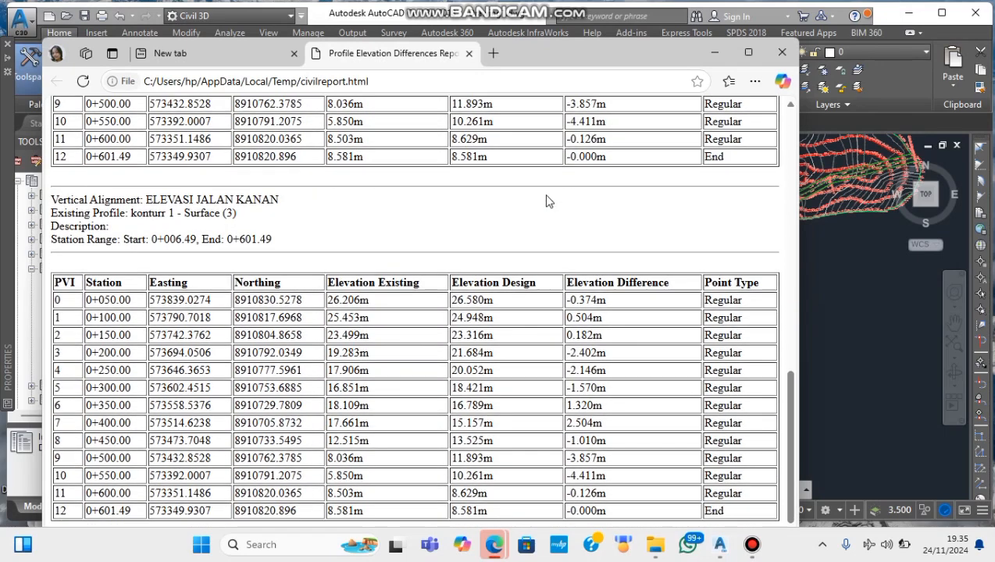
scroll(546, 201, up, 10)
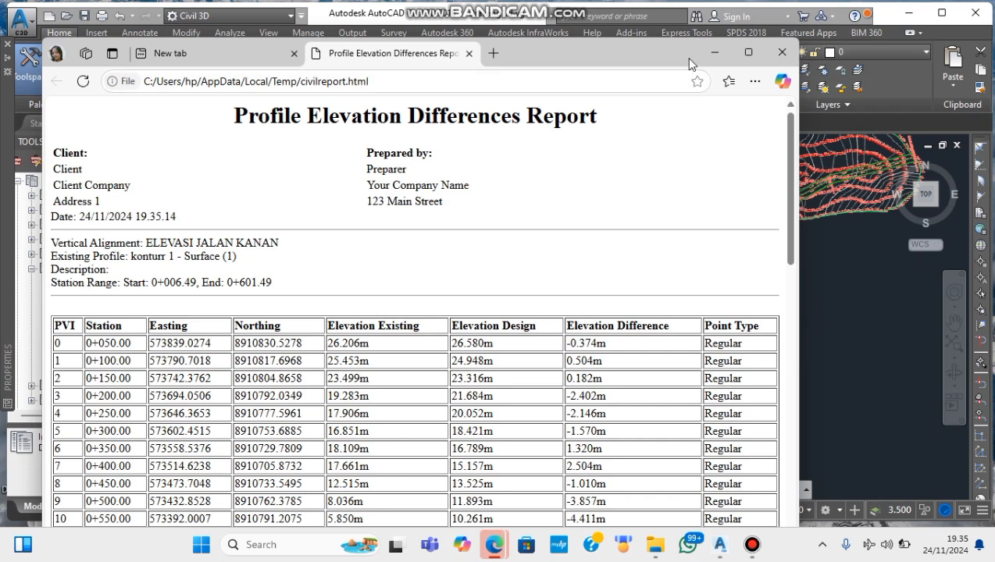
click(709, 55)
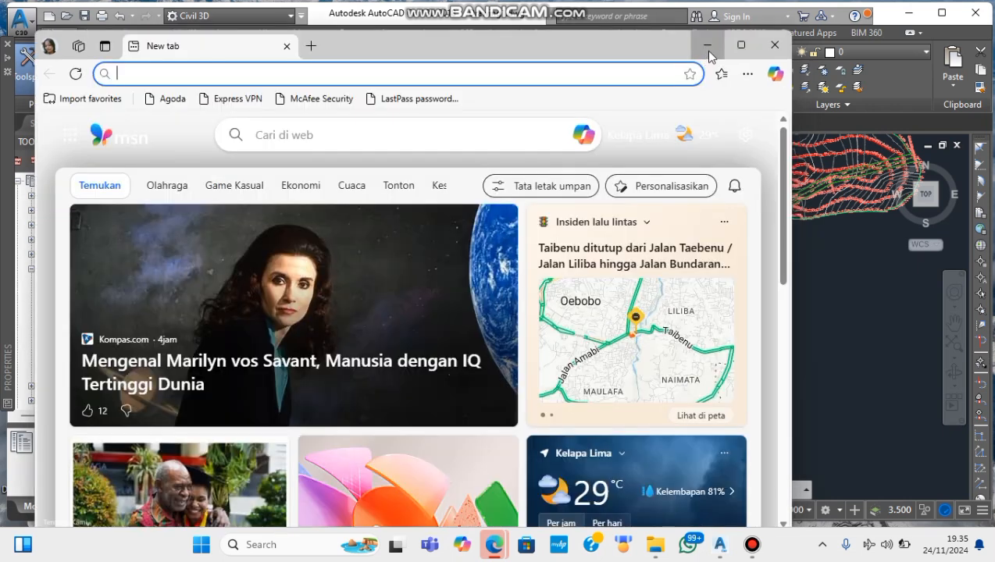
click(708, 50)
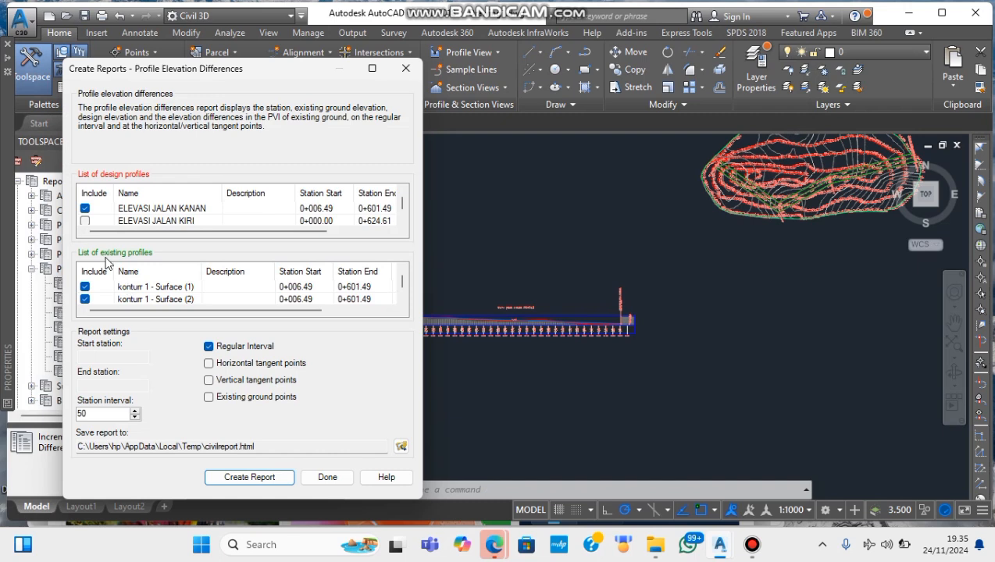
Step: Include ELEVASI JALAN KIRI instead of ELEVASI JALAN KANAN and create its elevation differences report
click(85, 222)
click(85, 222)
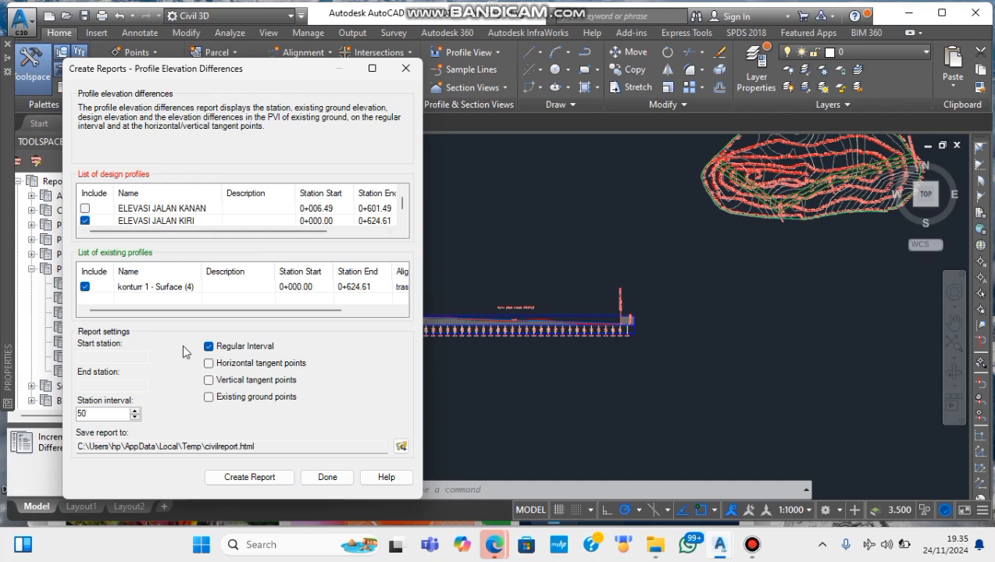
click(260, 477)
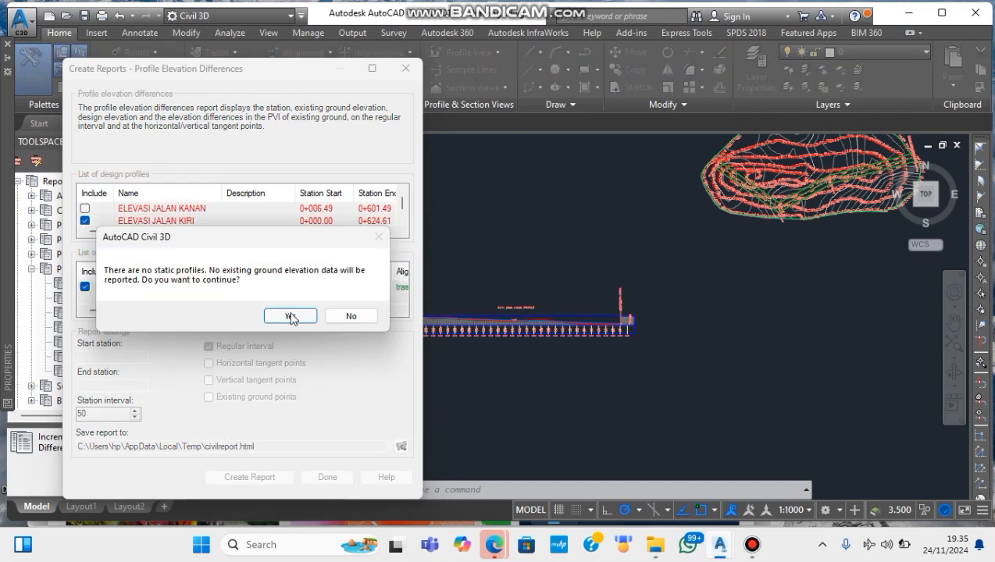
click(290, 316)
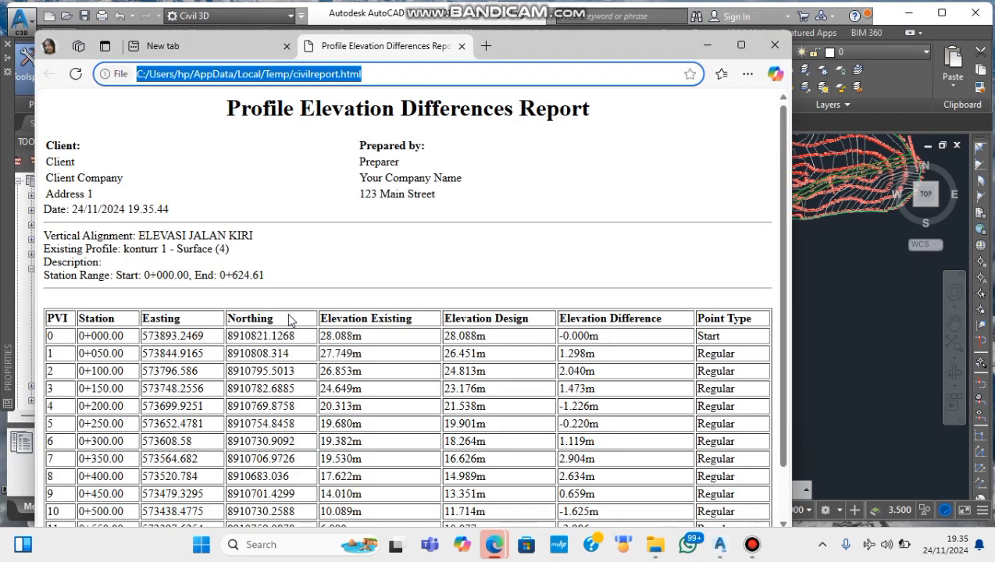
Step: Review the station and elevation table in the ELEVASI JALAN KIRI report, and return to the Create Reports dialog
scroll(330, 250, down, 2)
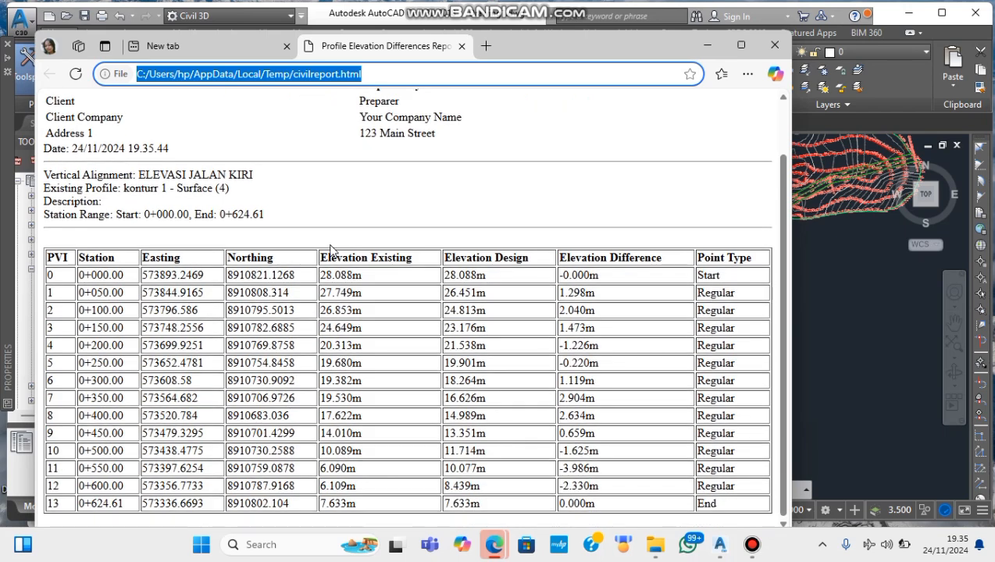
click(352, 243)
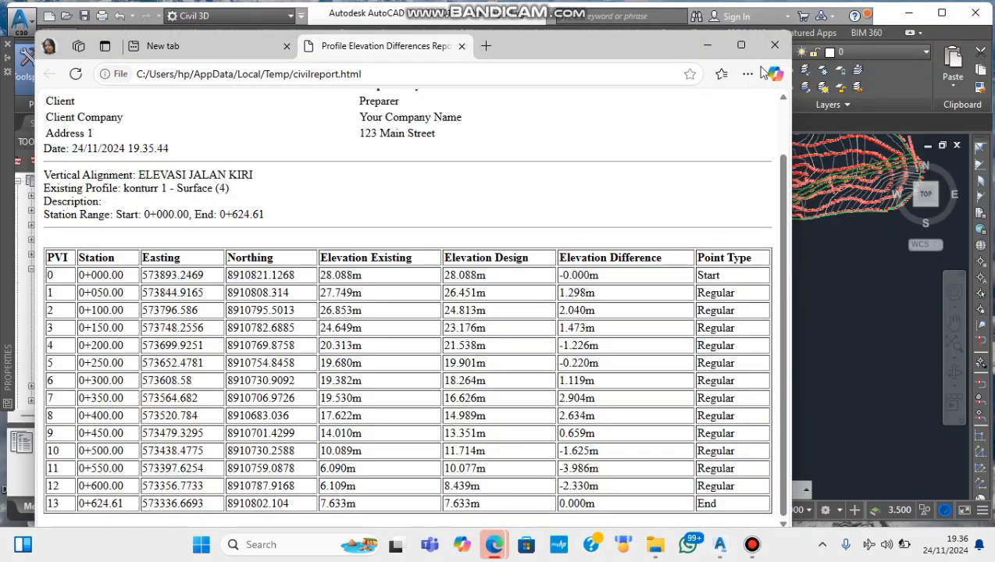
click(707, 45)
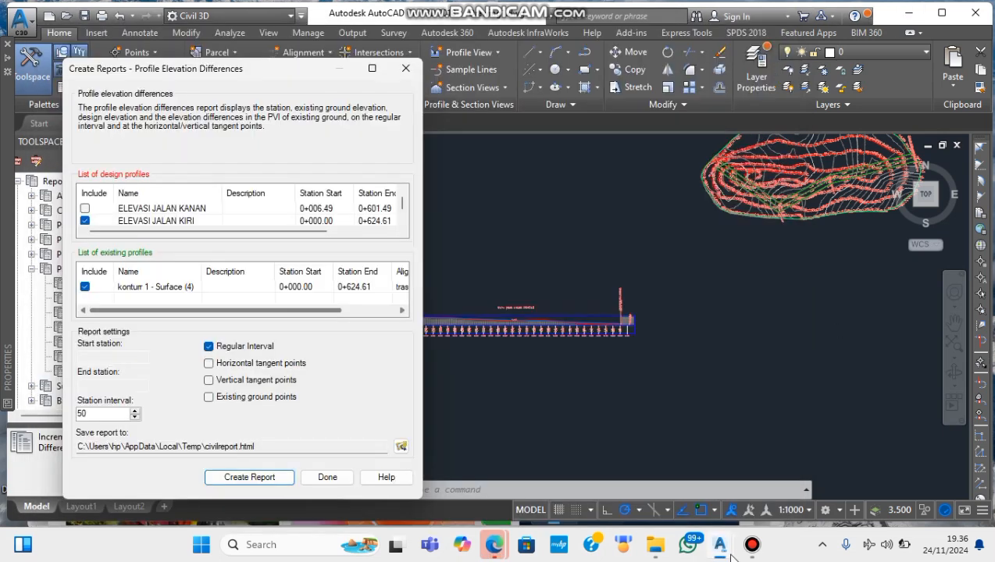
Step: Switch to the data rekayasa jalan workbook in Excel and enter the headings KANAN in cell O2 and KIRI in cell X2
mouse_move(751, 544)
click(722, 482)
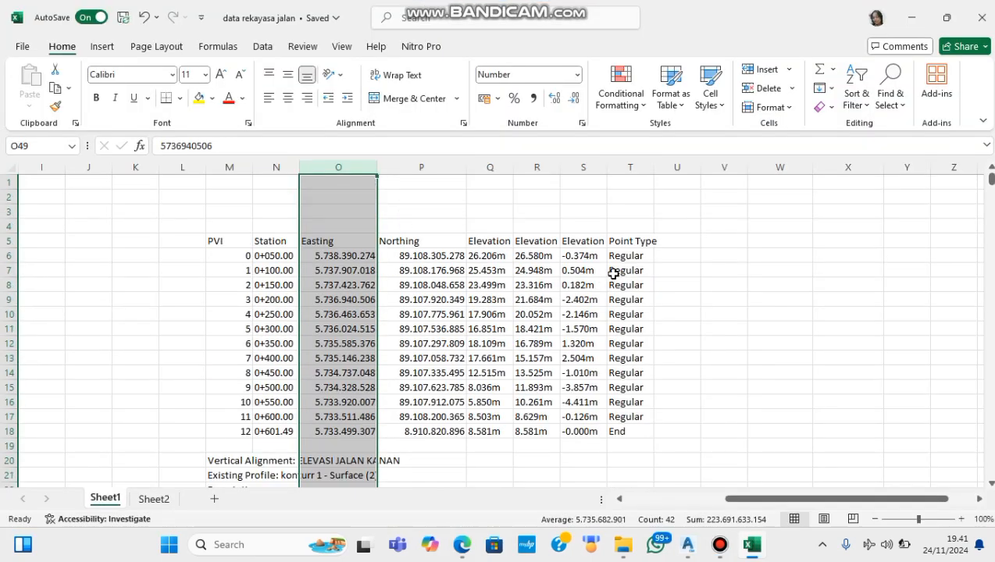
drag(734, 501, 755, 488)
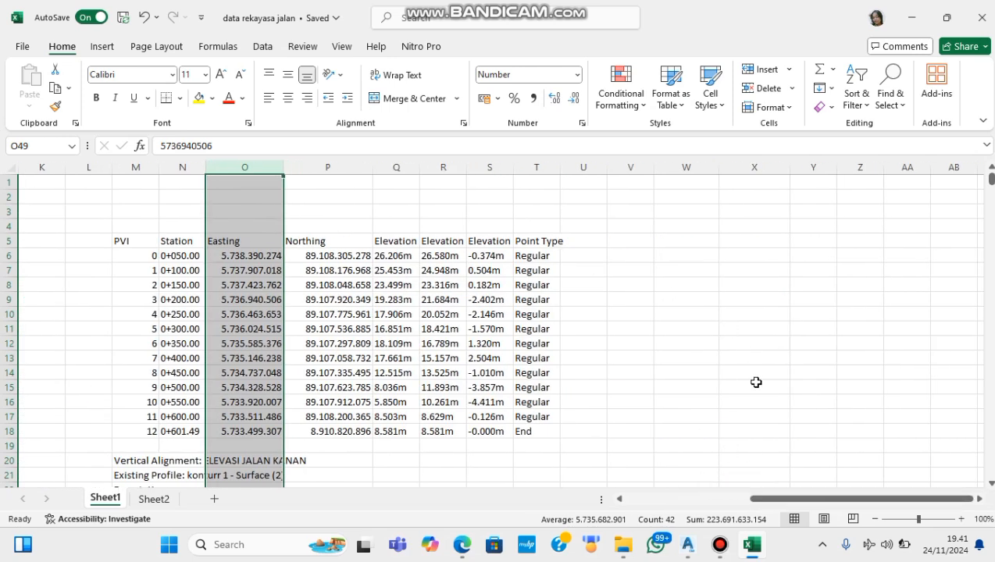
click(660, 198)
click(337, 212)
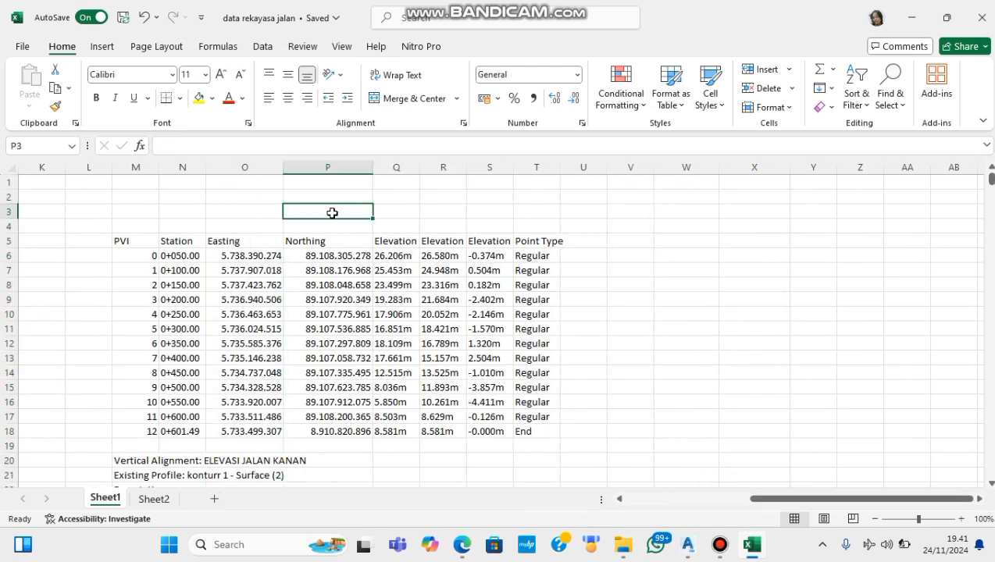
click(255, 199)
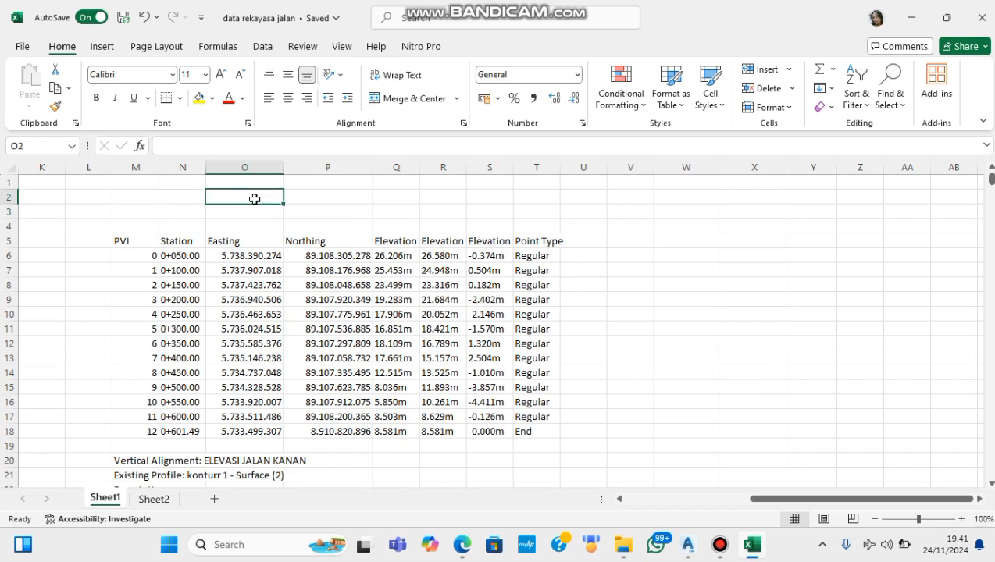
text(KANAN)
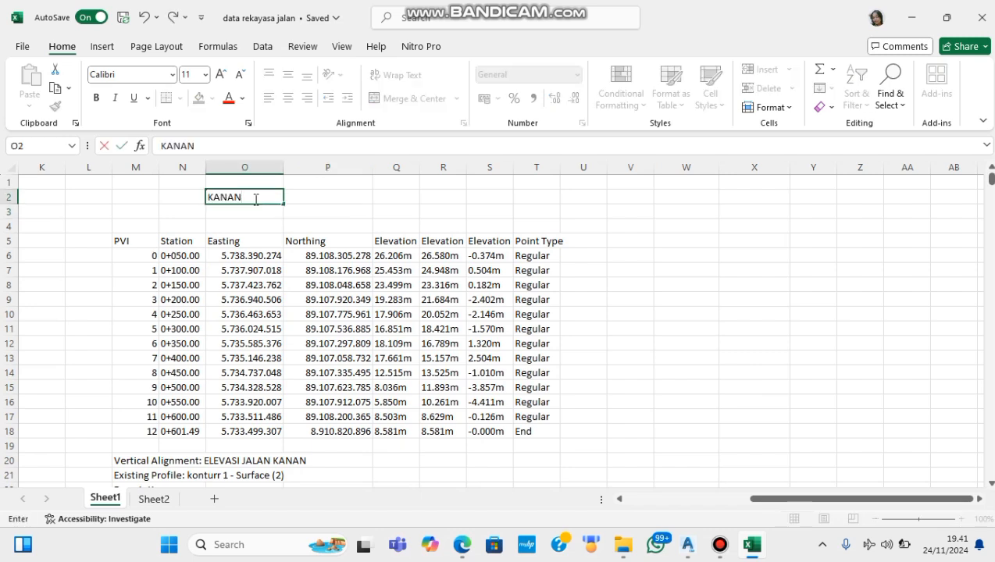
click(766, 200)
text(KIRI)
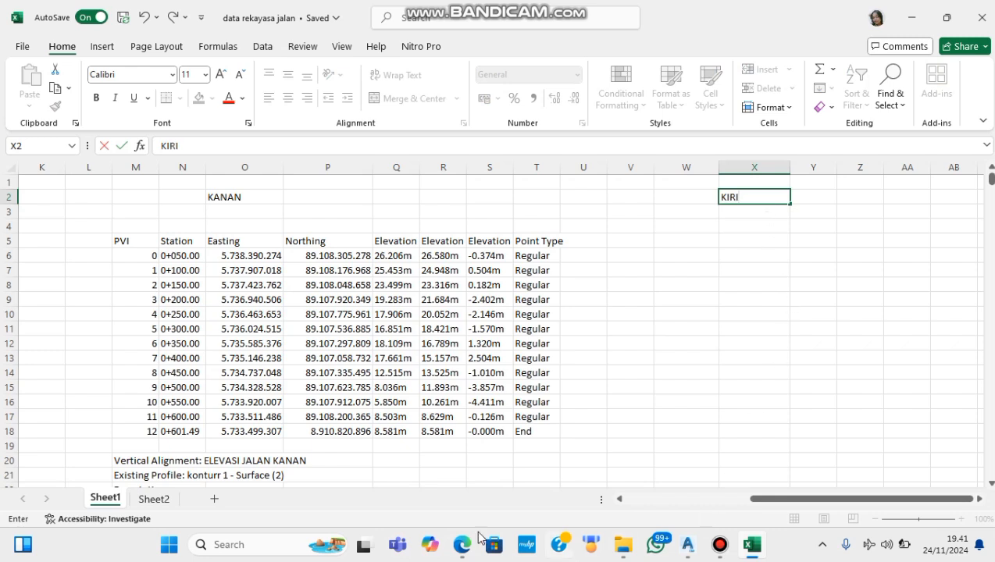
Step: Switch to the ELEVASI JALAN KIRI elevation differences report in the Edge browser
mouse_move(462, 553)
click(451, 478)
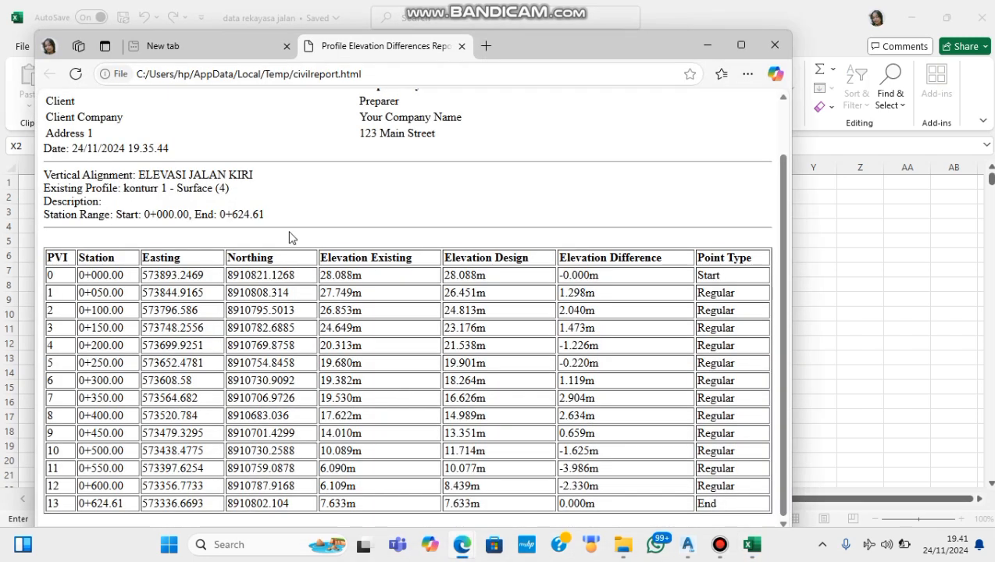